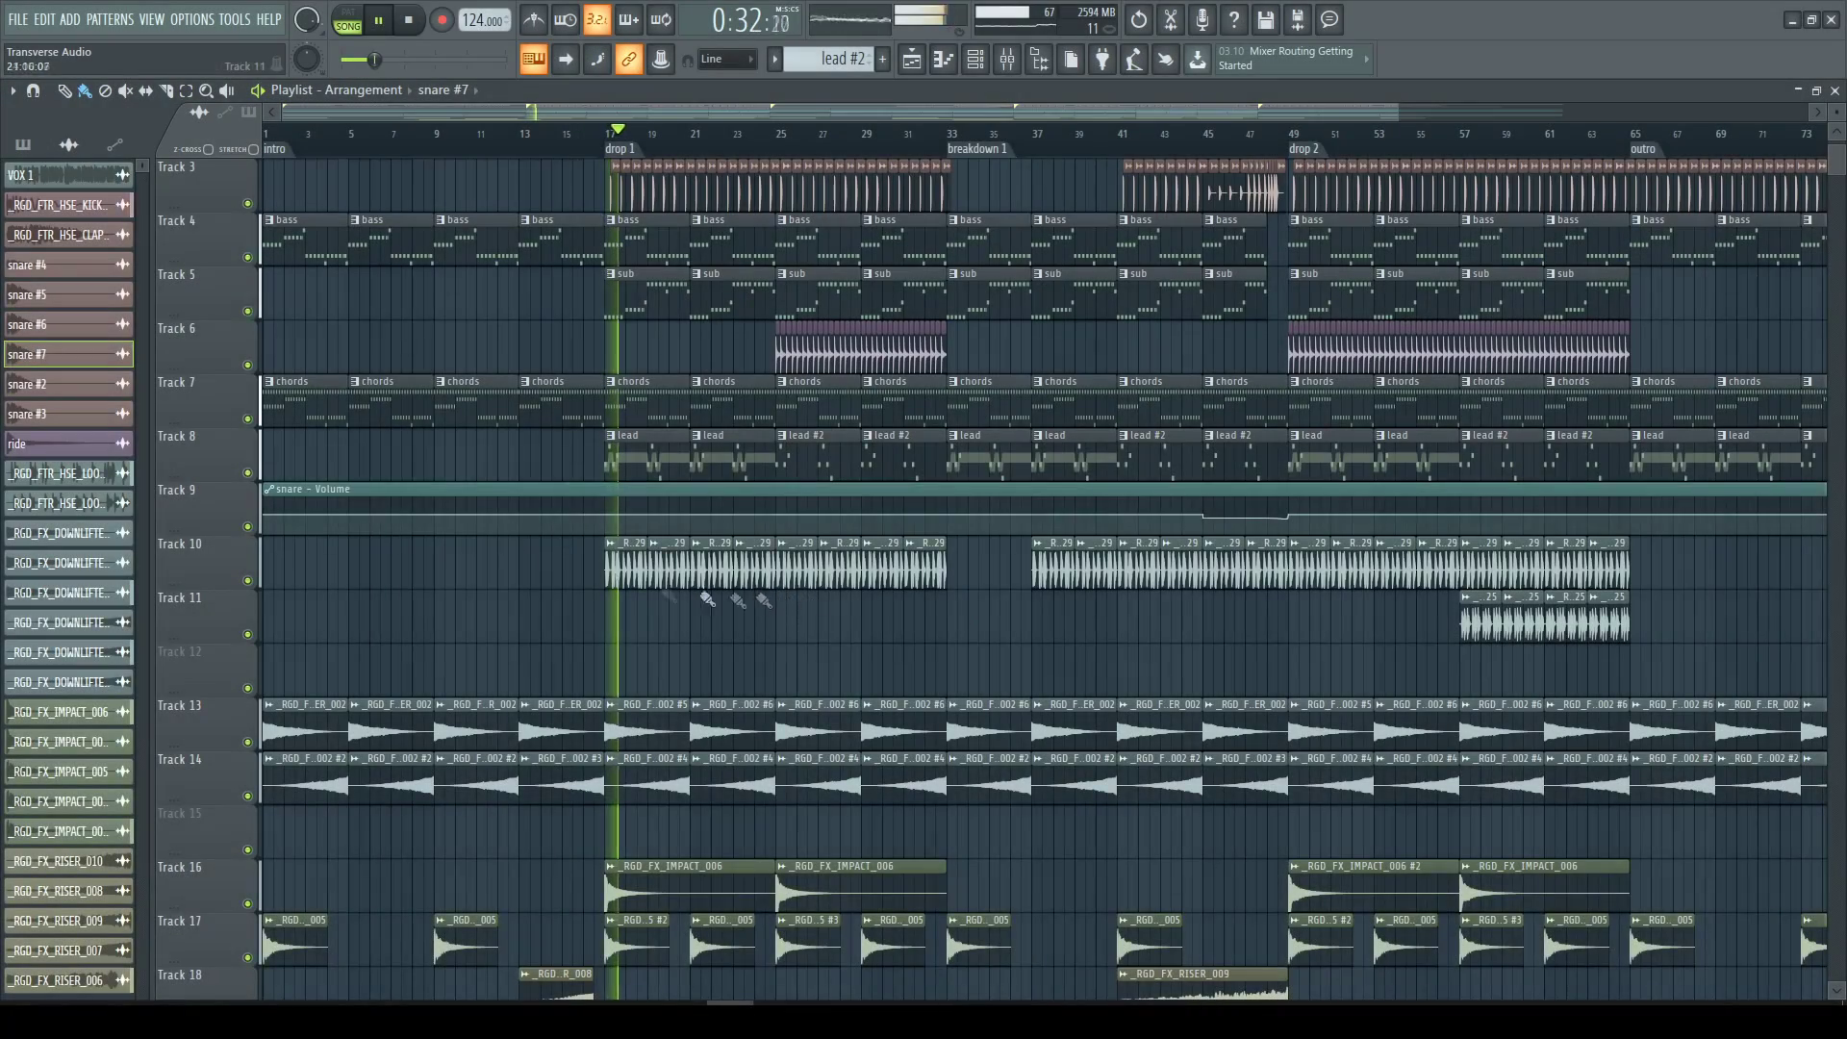
Look over the finished arrangement's tracks from the intro through drop 2.
scroll(458, 490, up, 2)
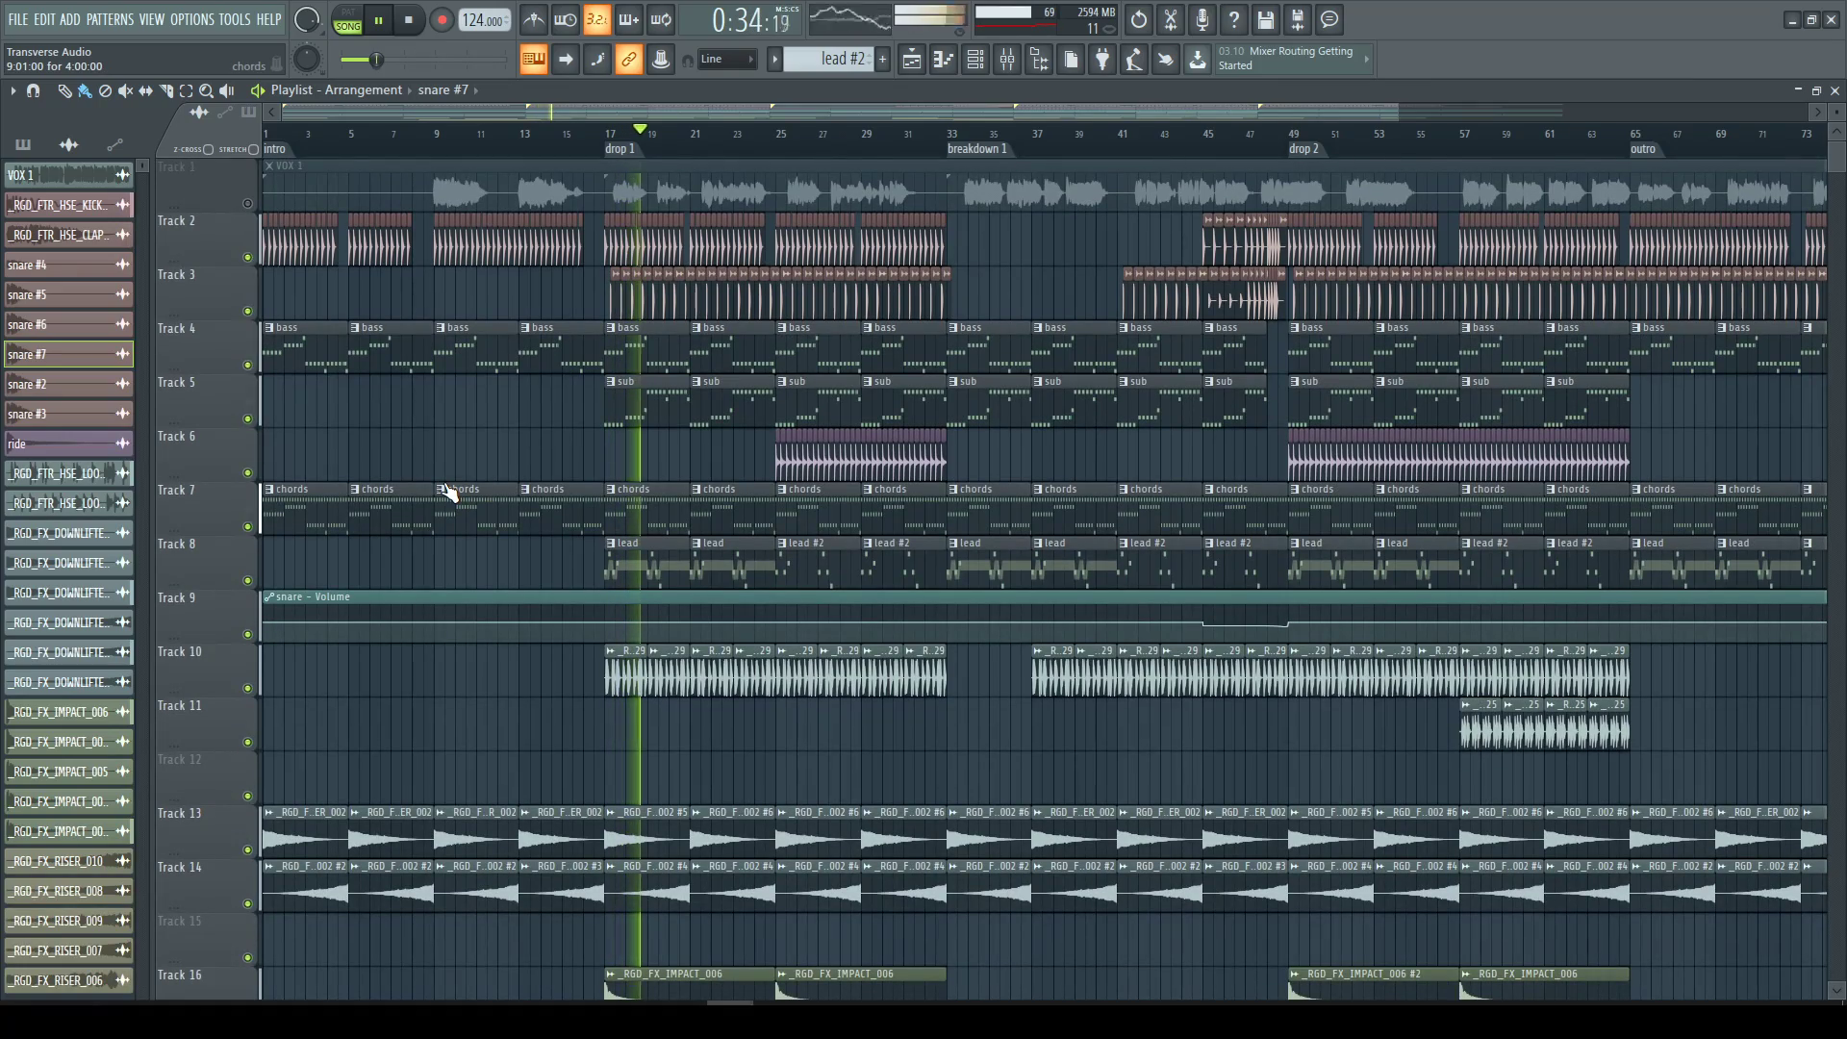
scroll(448, 482, up, 4)
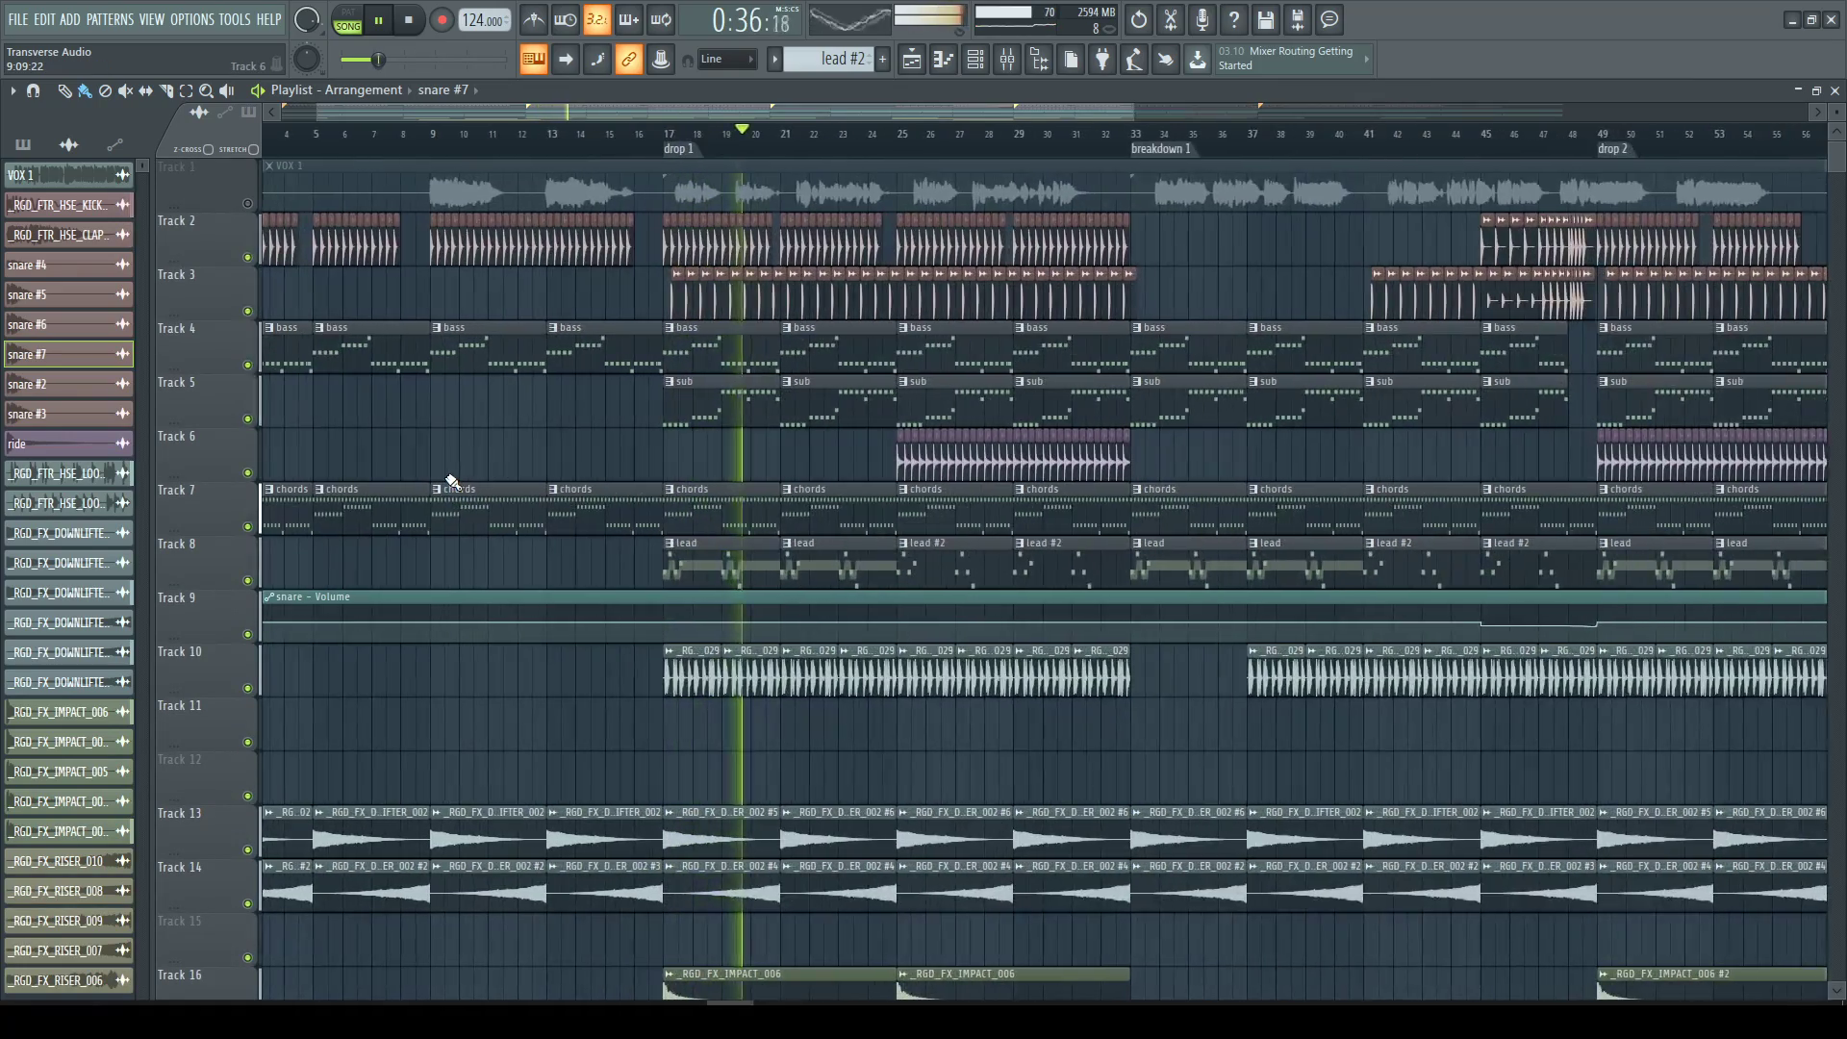
scroll(445, 485, down, 6)
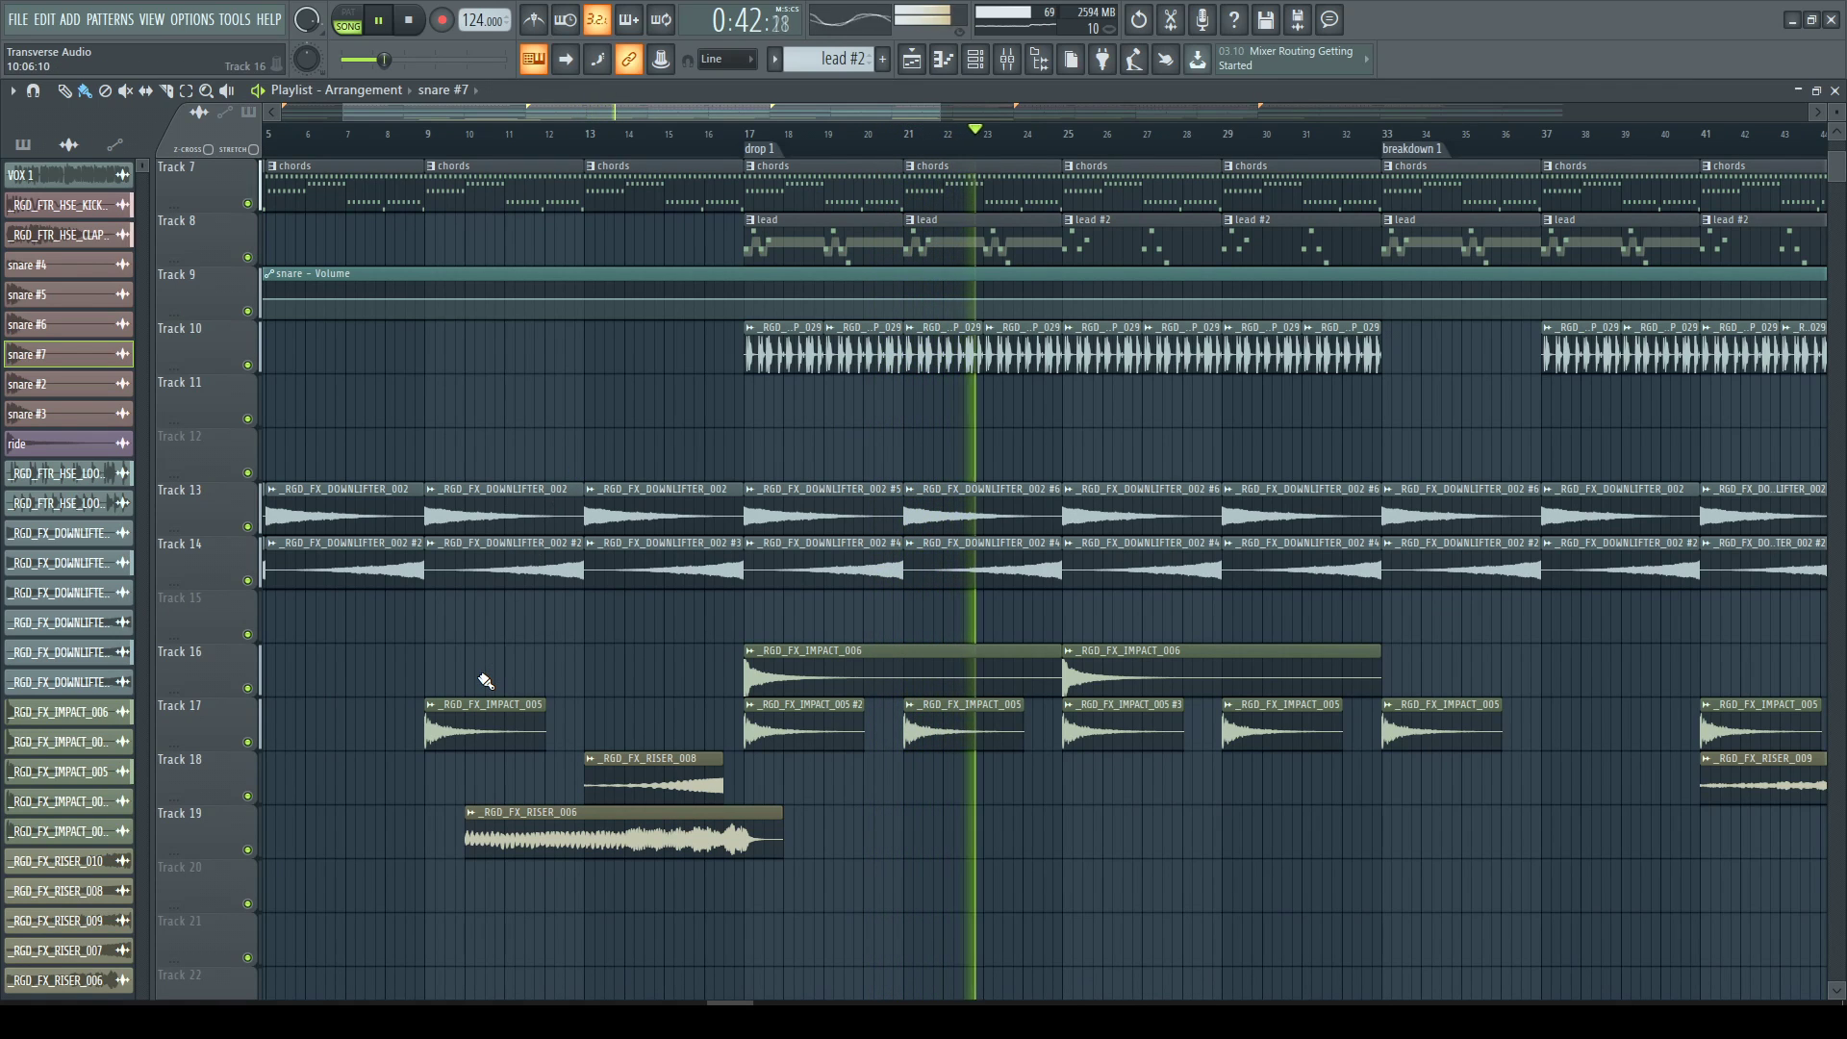
scroll(486, 681, down, 3)
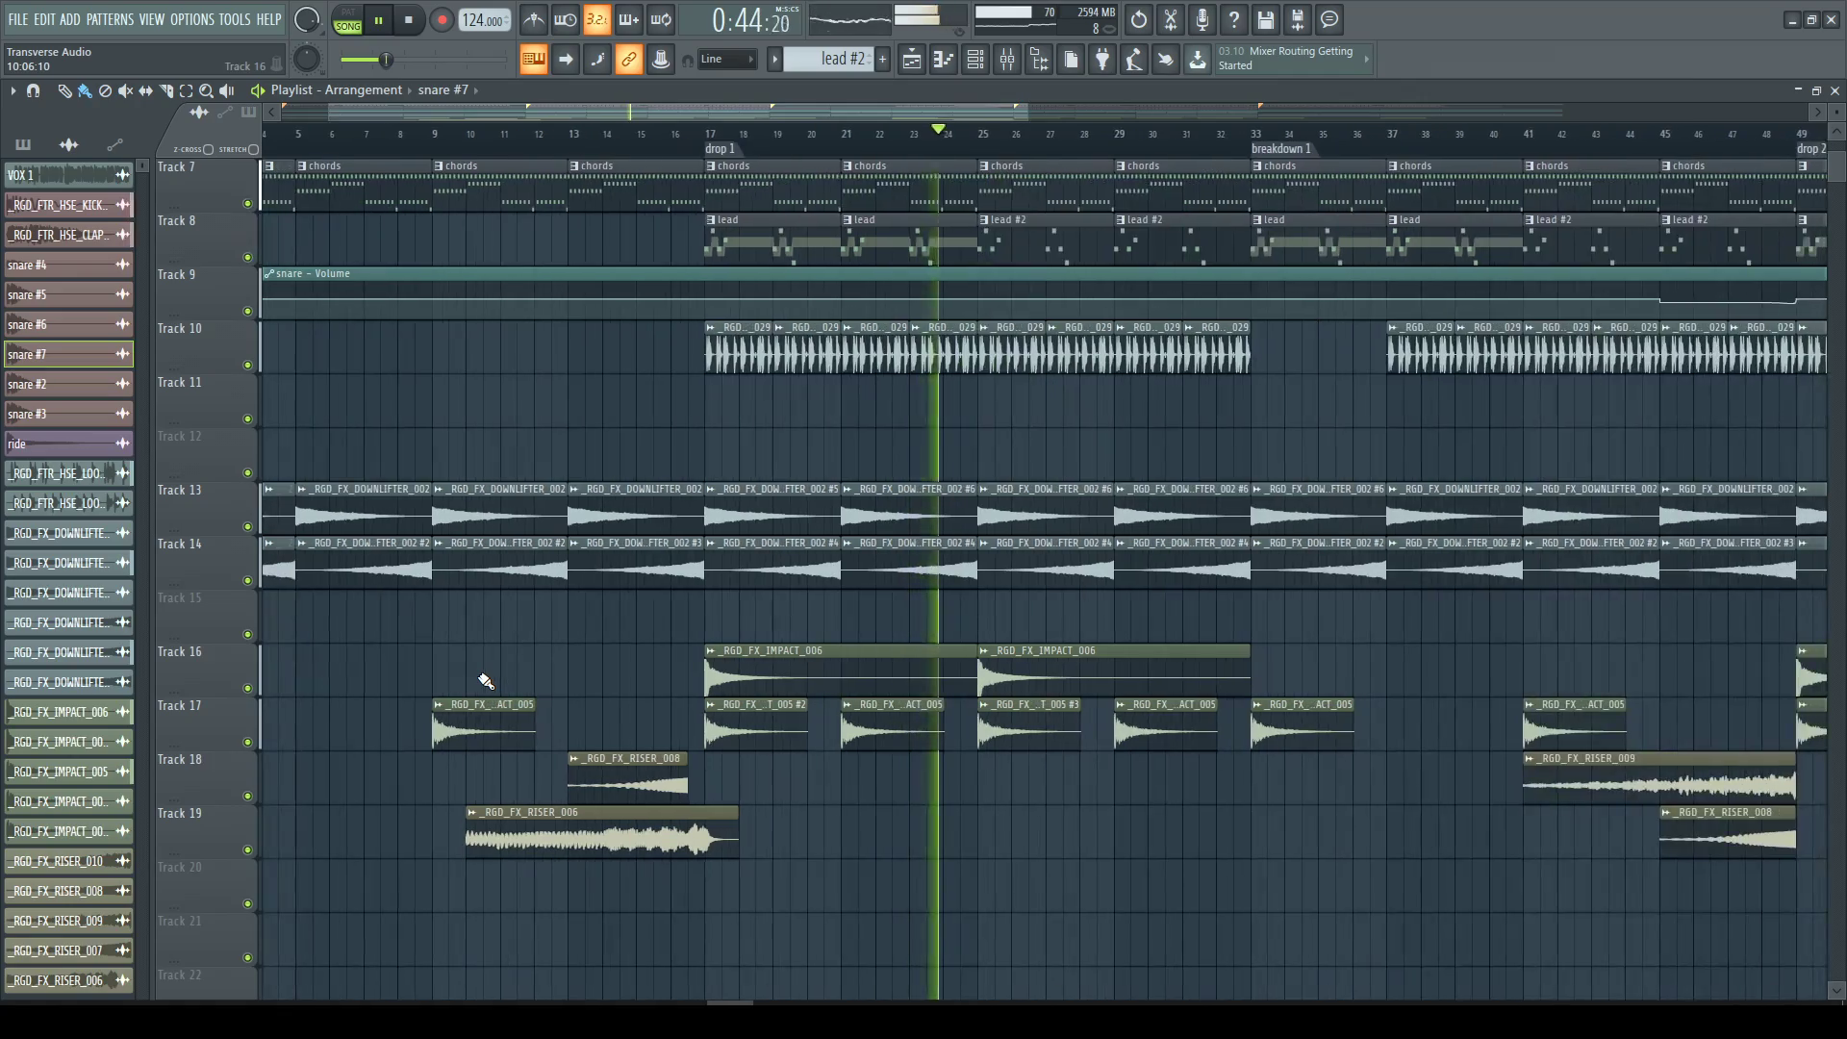
scroll(479, 669, up, 4)
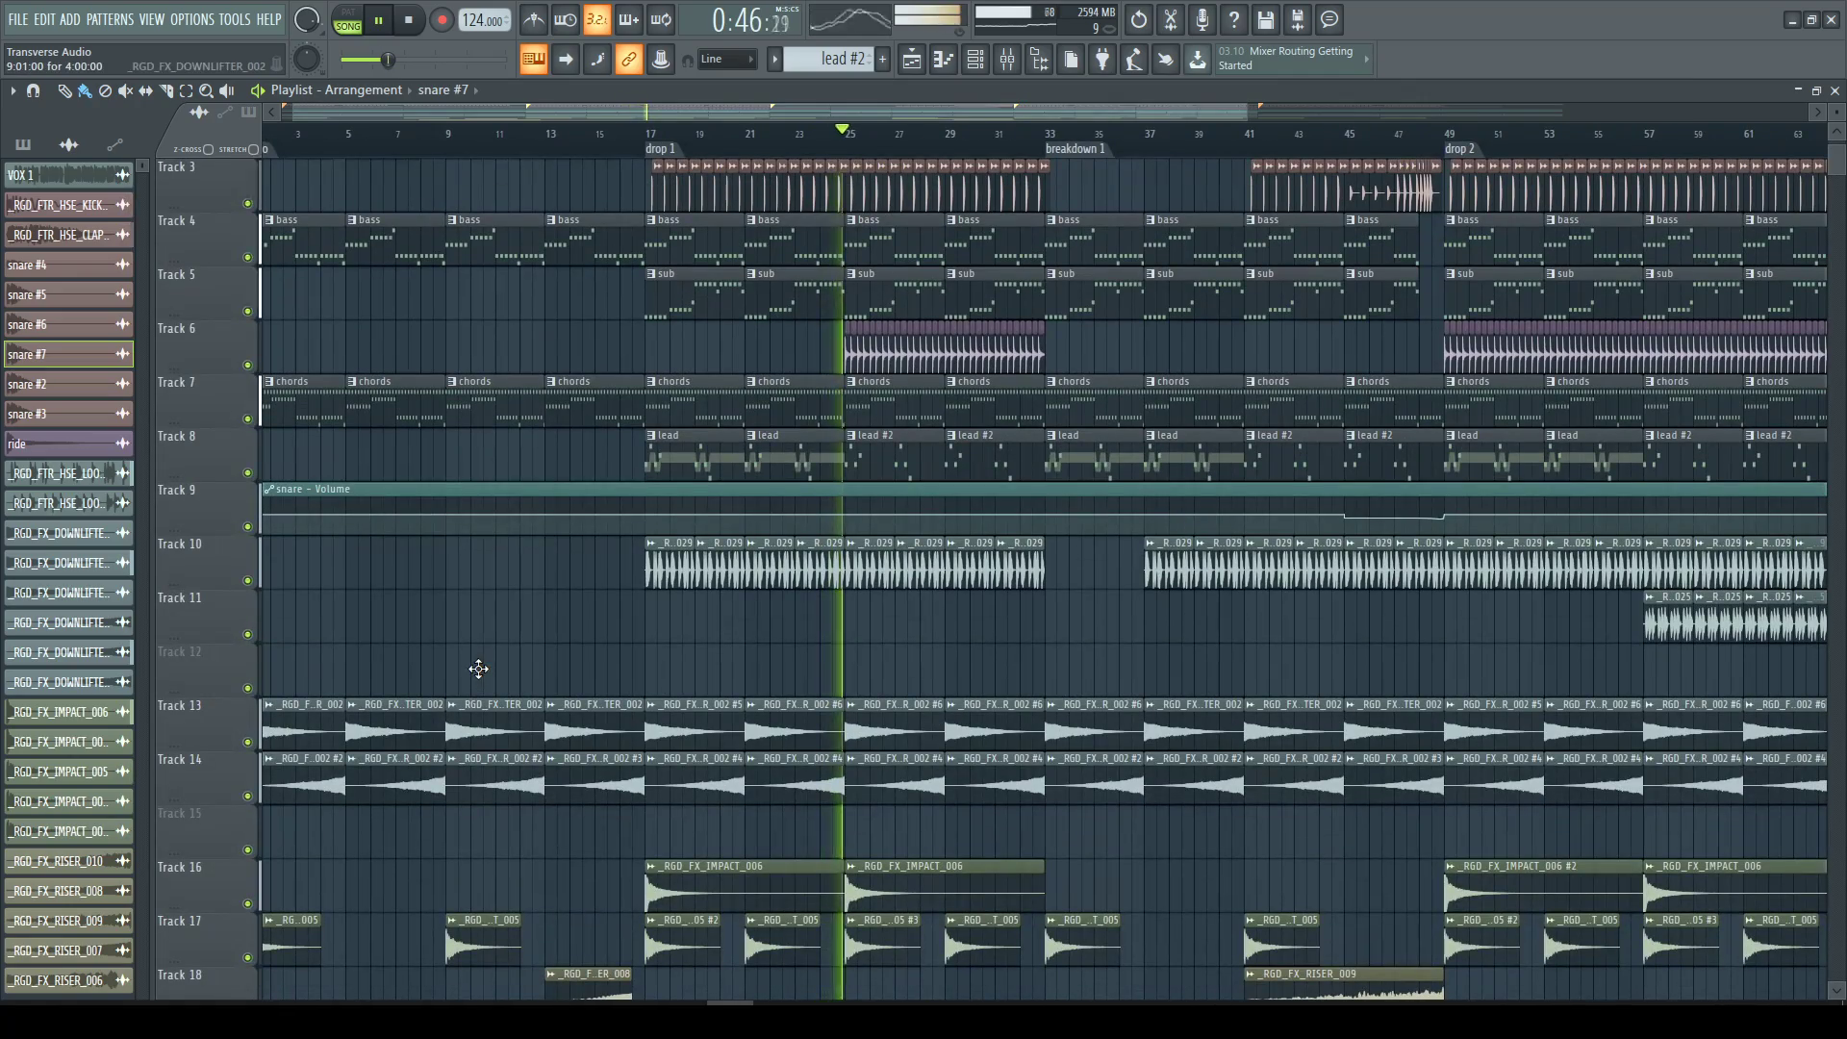
scroll(596, 561, up, 2)
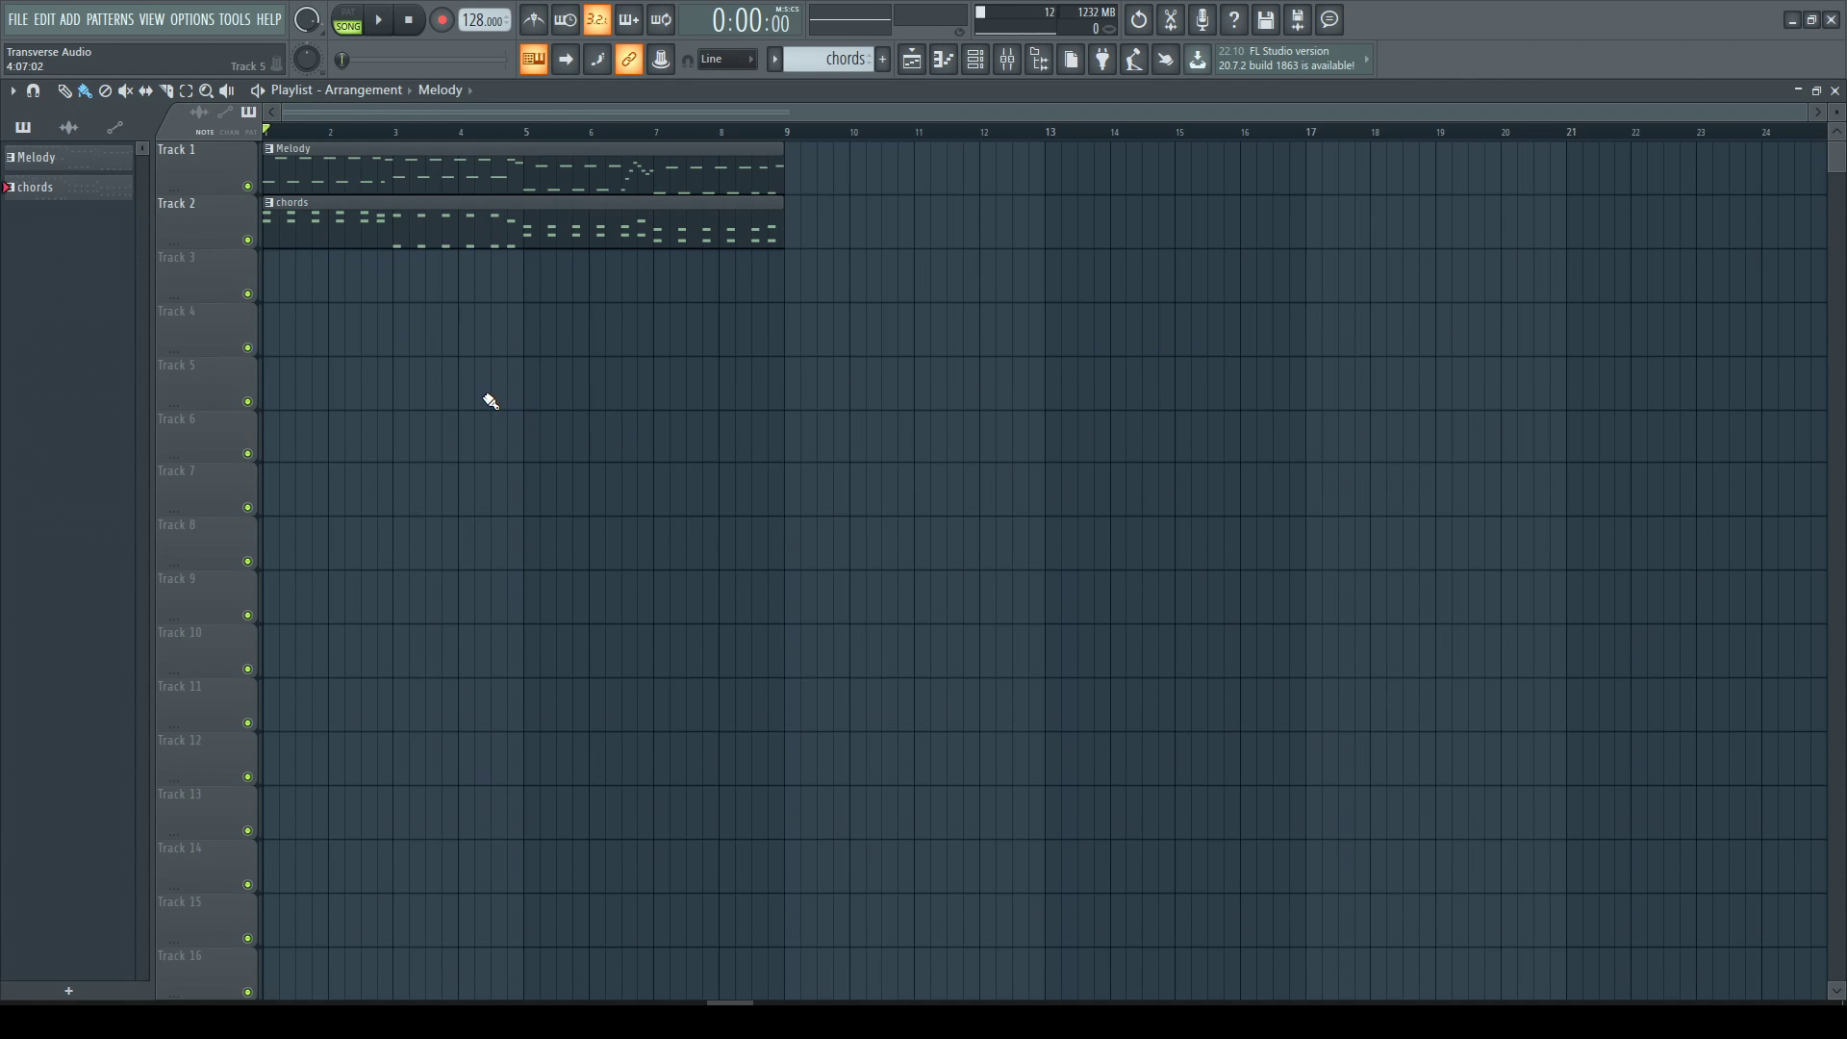
Add a new Serum instrument channel to the channel rack.
scroll(491, 400, up, 6)
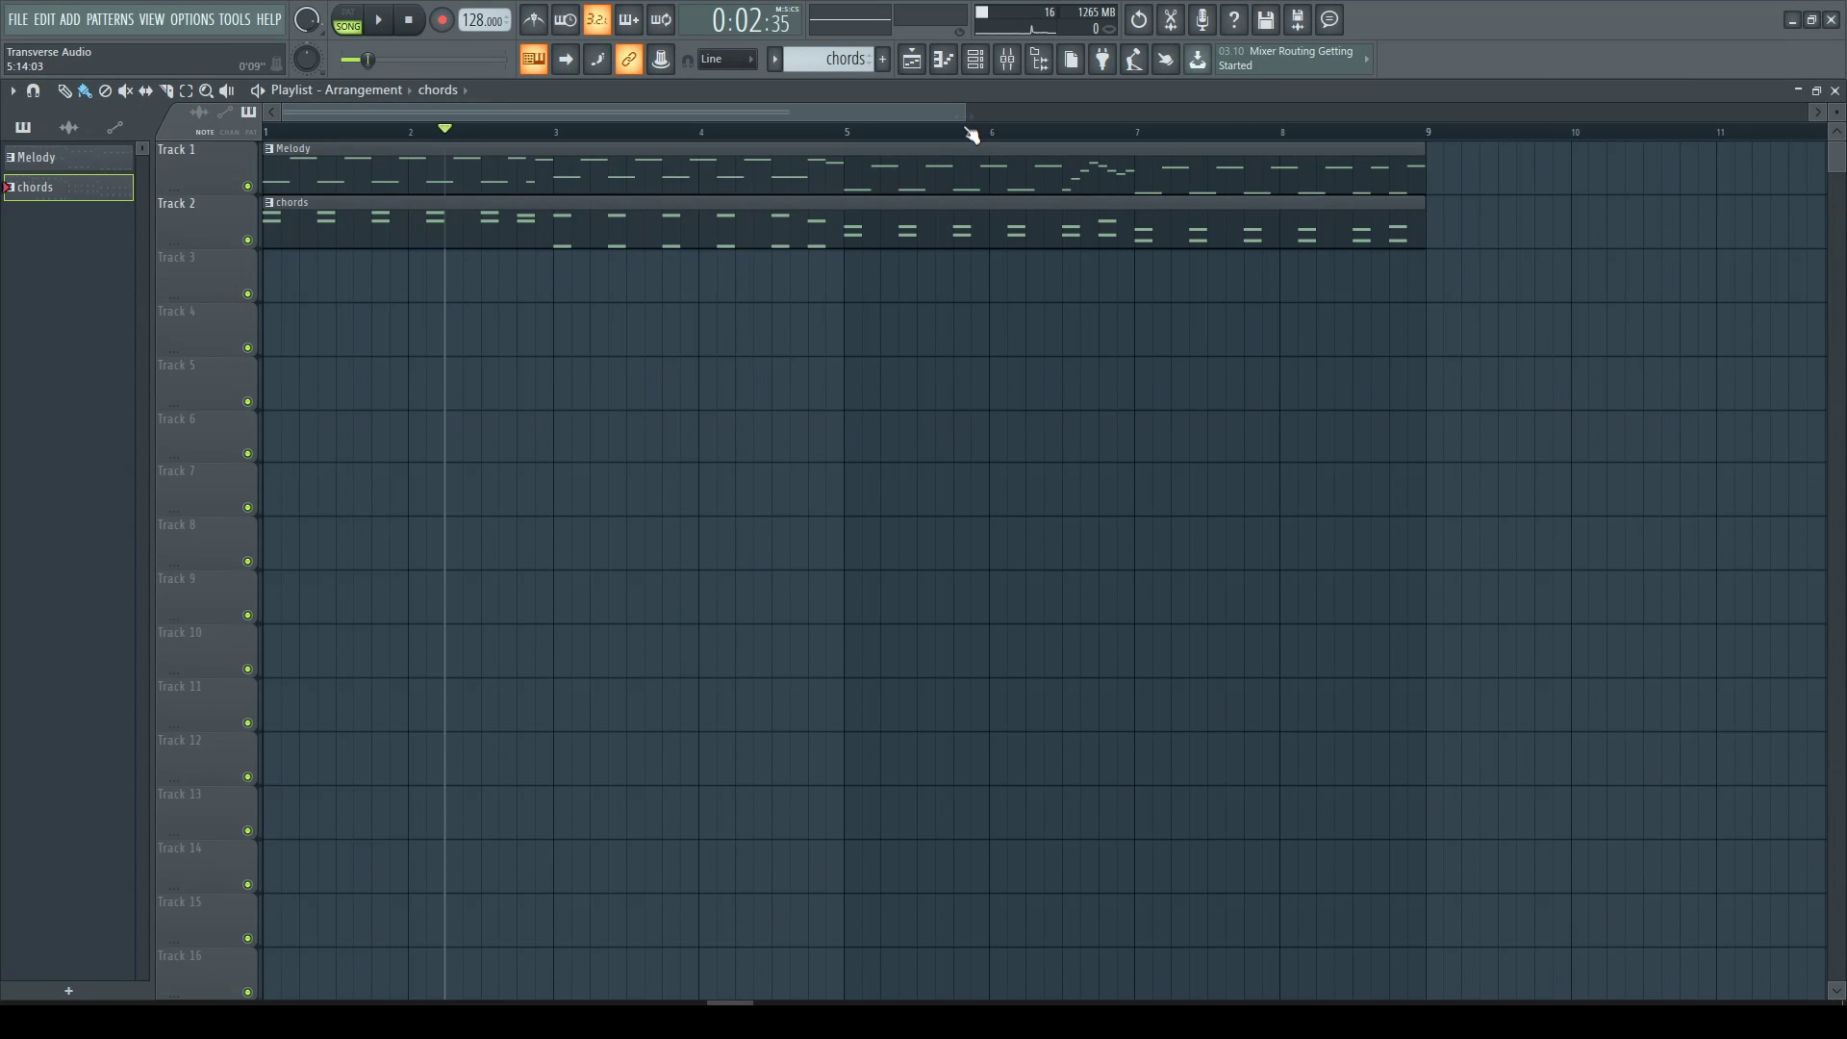
click(974, 59)
click(1448, 218)
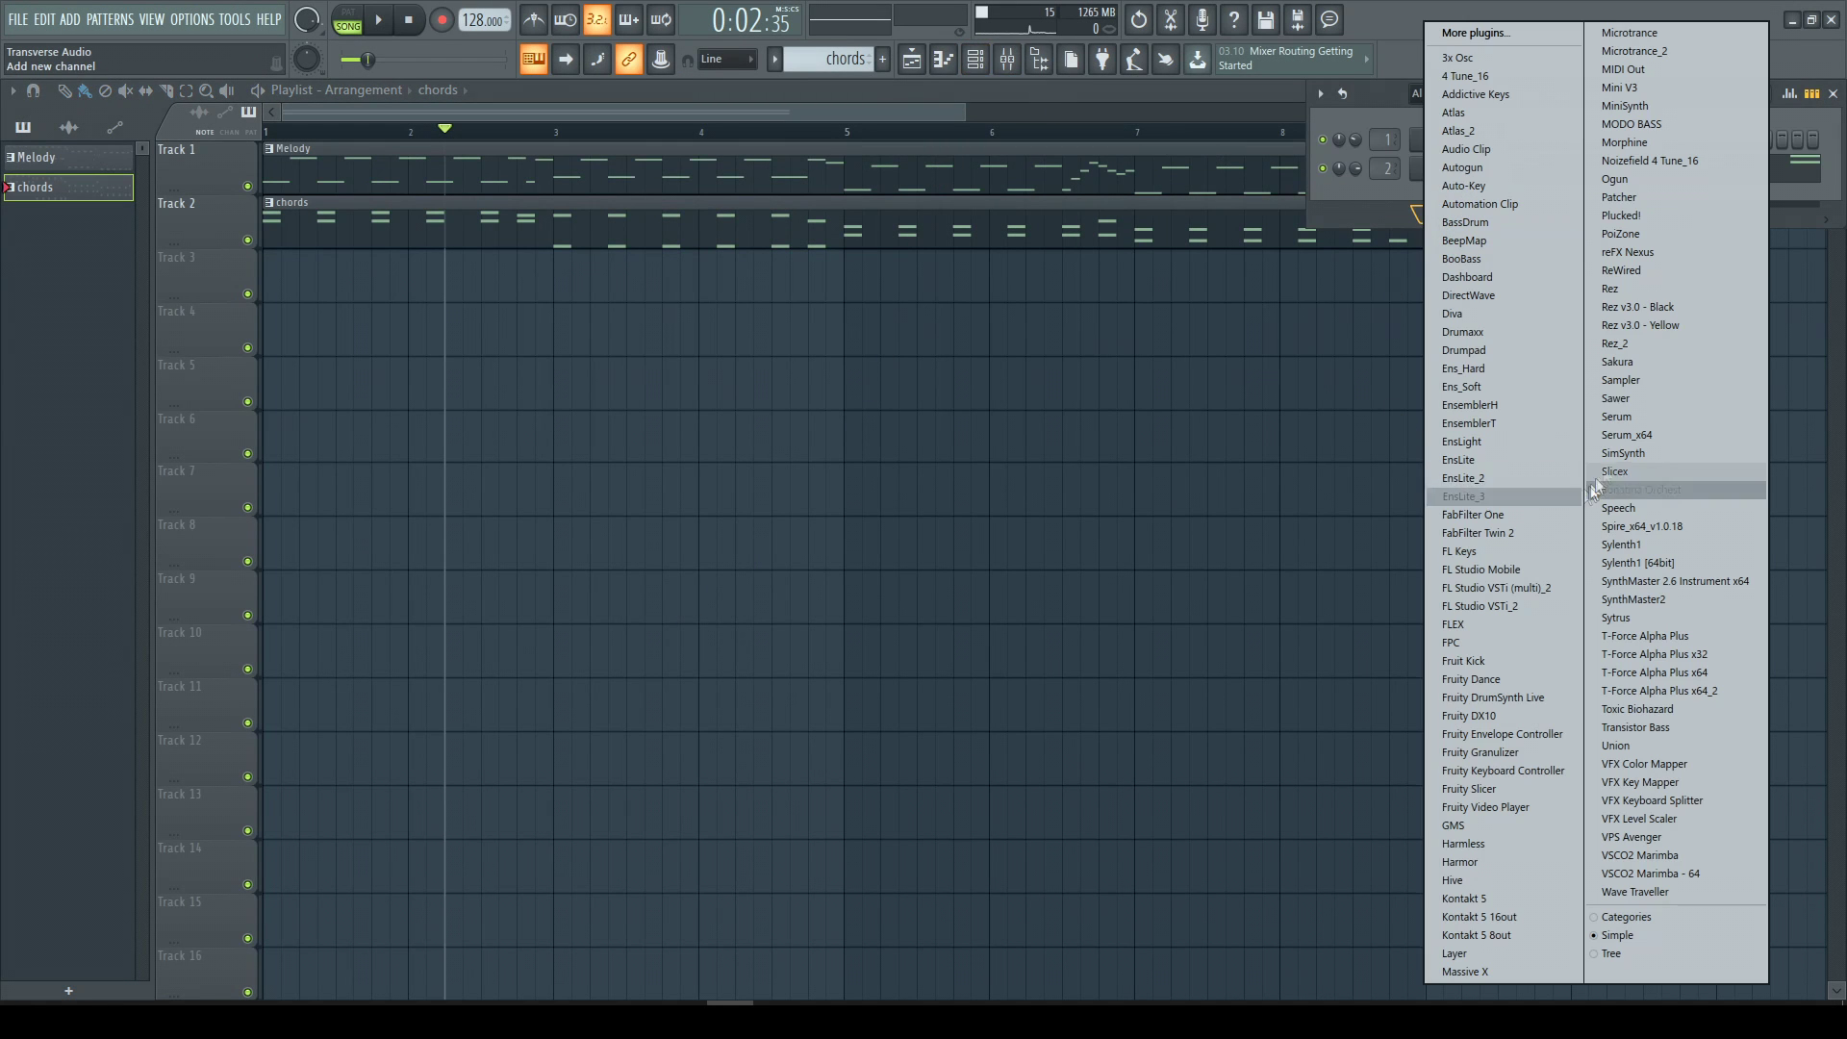
click(1616, 416)
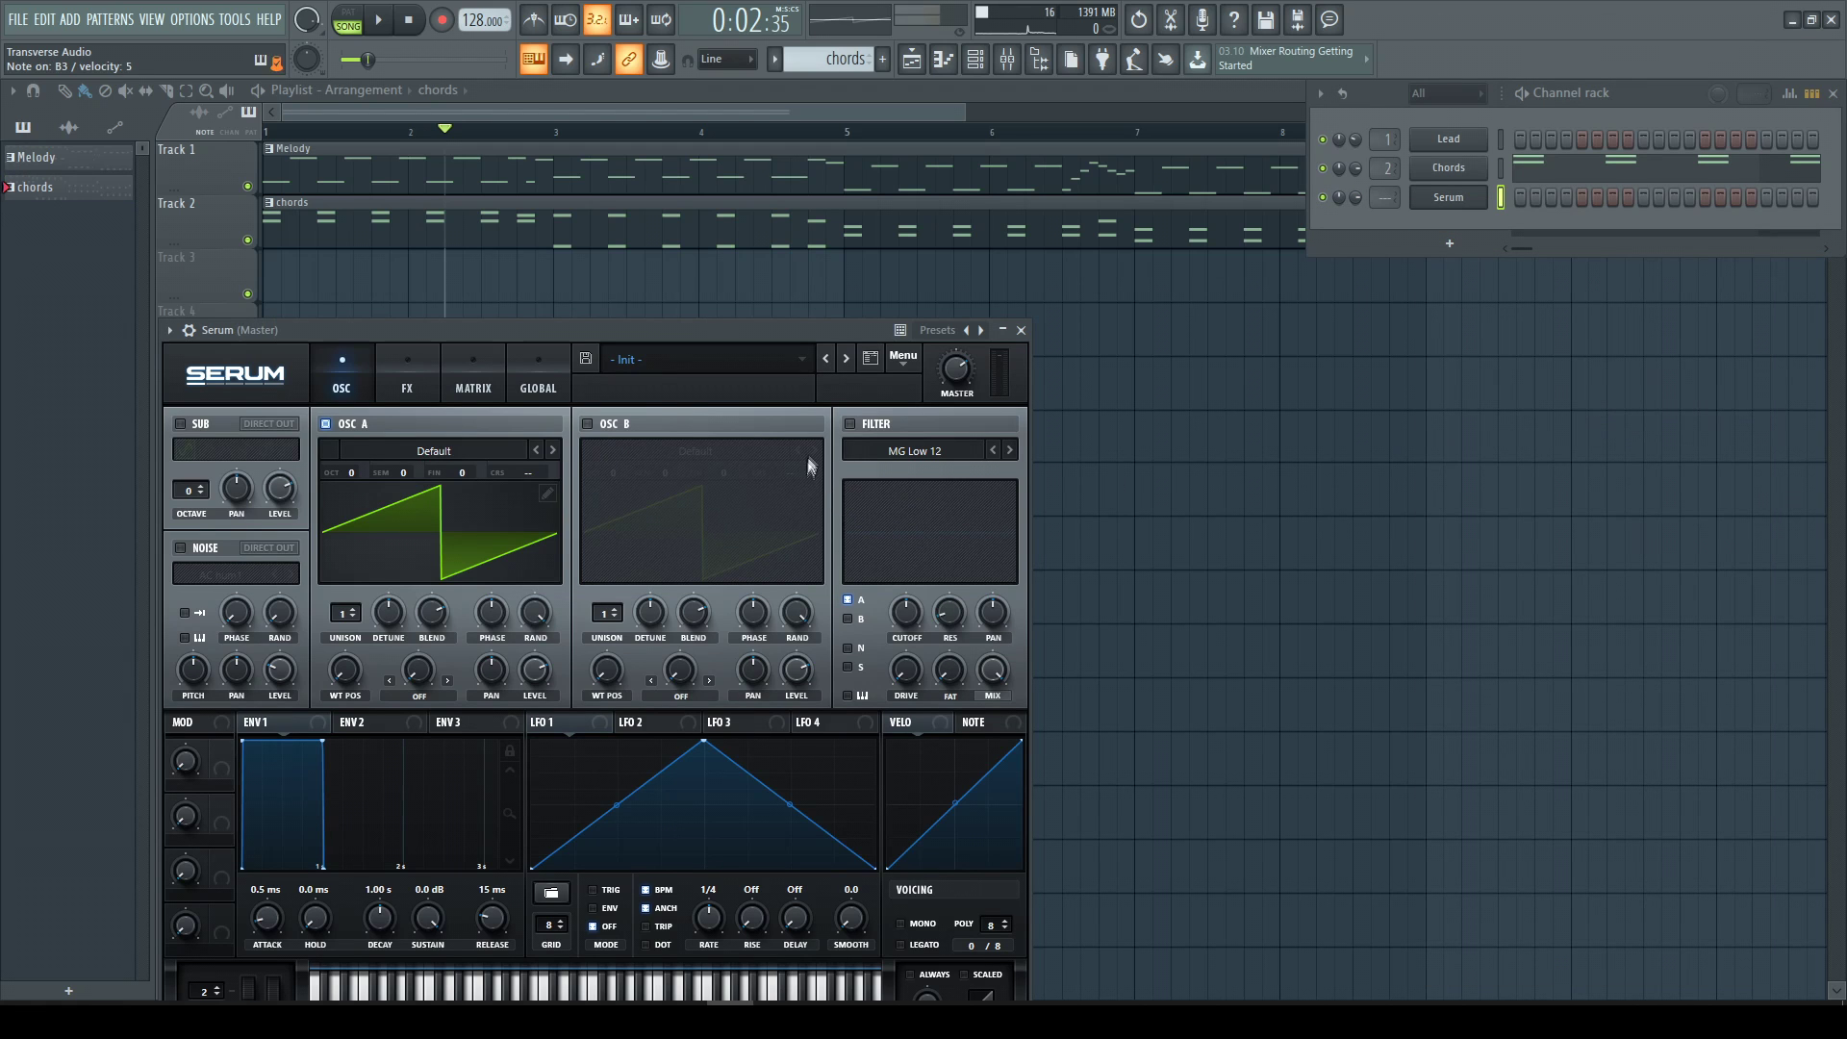
Load a Brooks bass preset from Serum's valentina future house bank and step forward to BASS - Brooks 04.
click(750, 358)
mouse_move(753, 680)
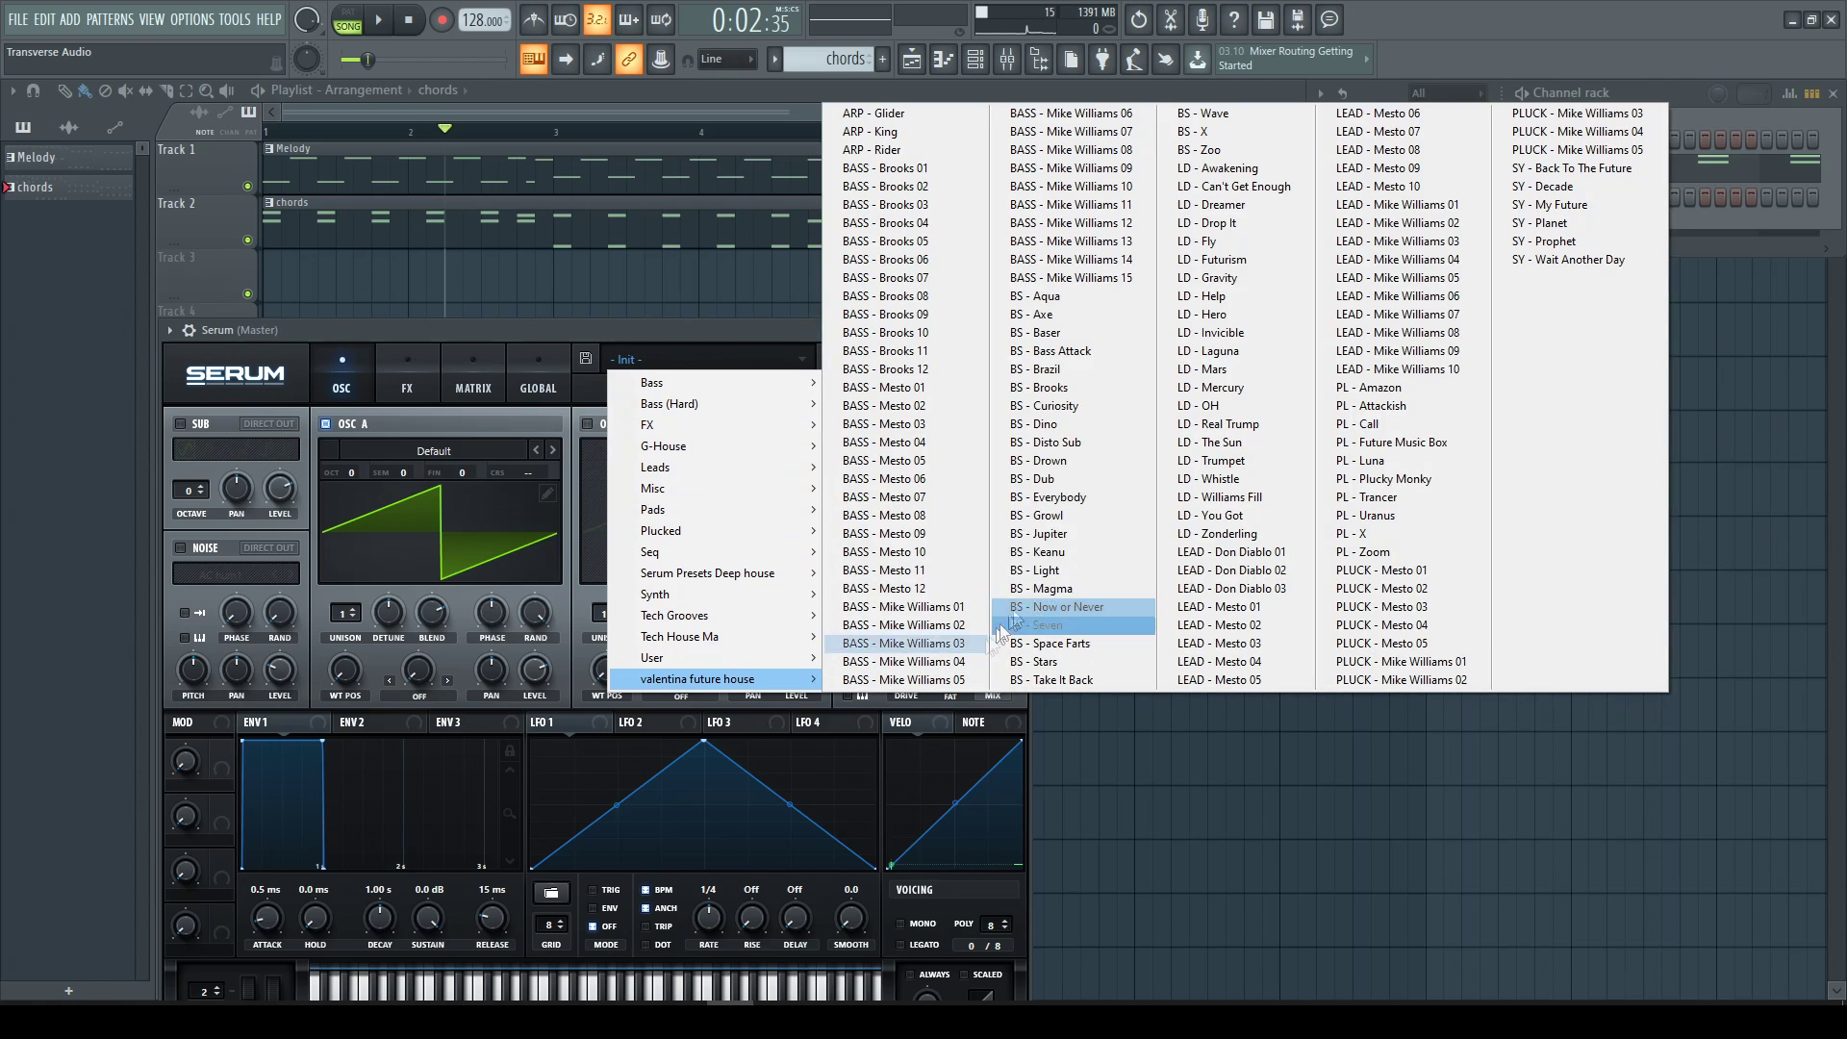
click(871, 192)
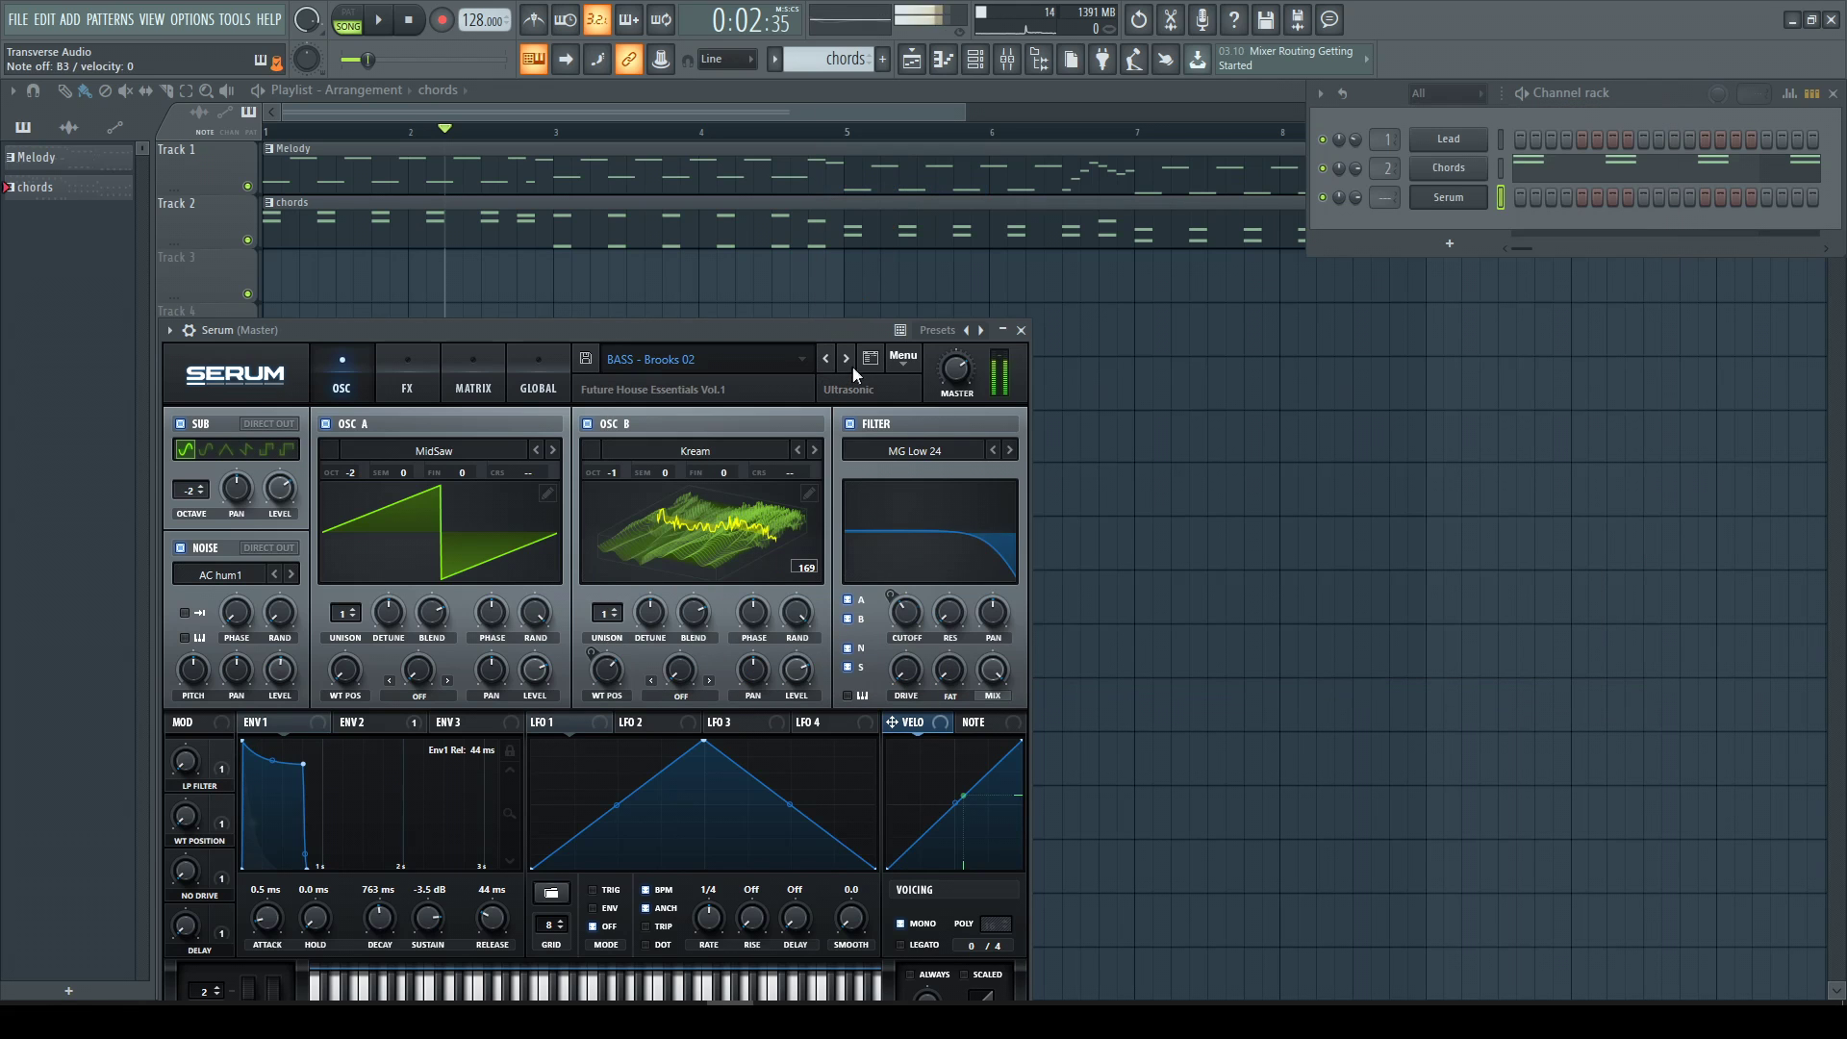
click(847, 358)
click(847, 357)
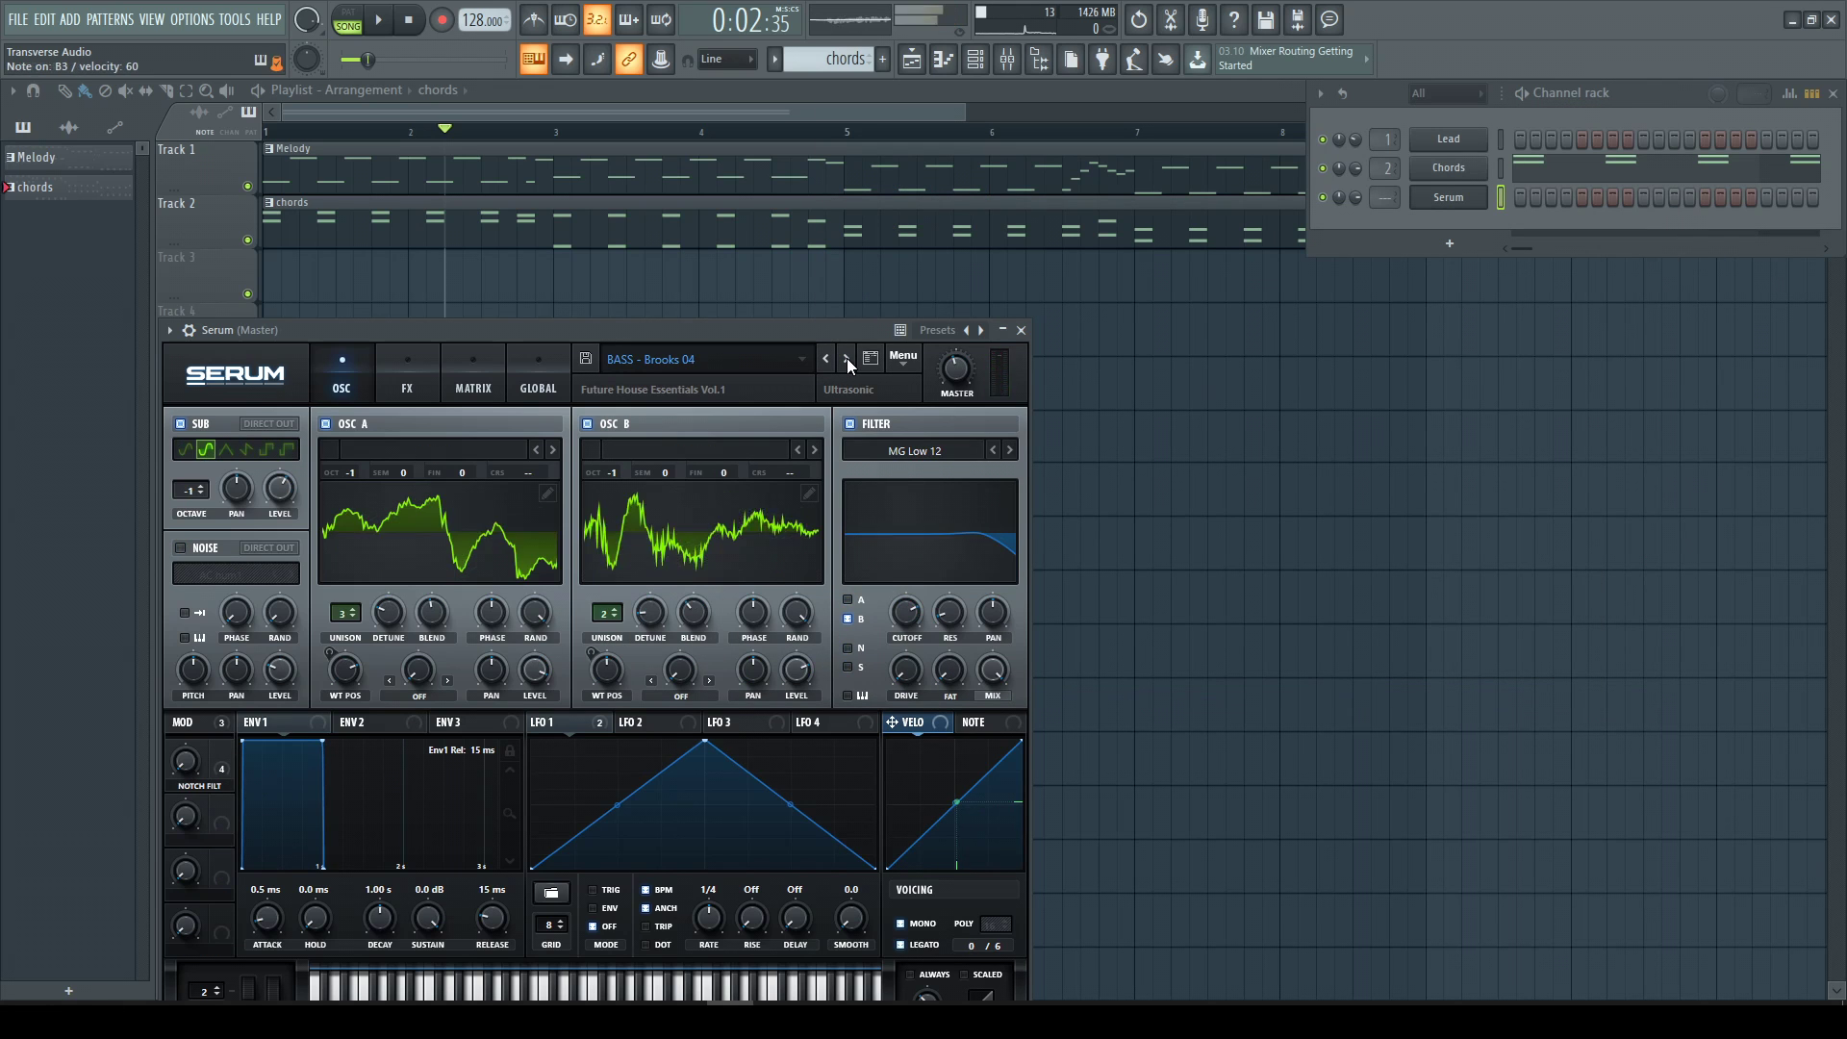
Set Serum's filter type to MG Low 24 and close the plugin window.
click(1010, 450)
click(1012, 452)
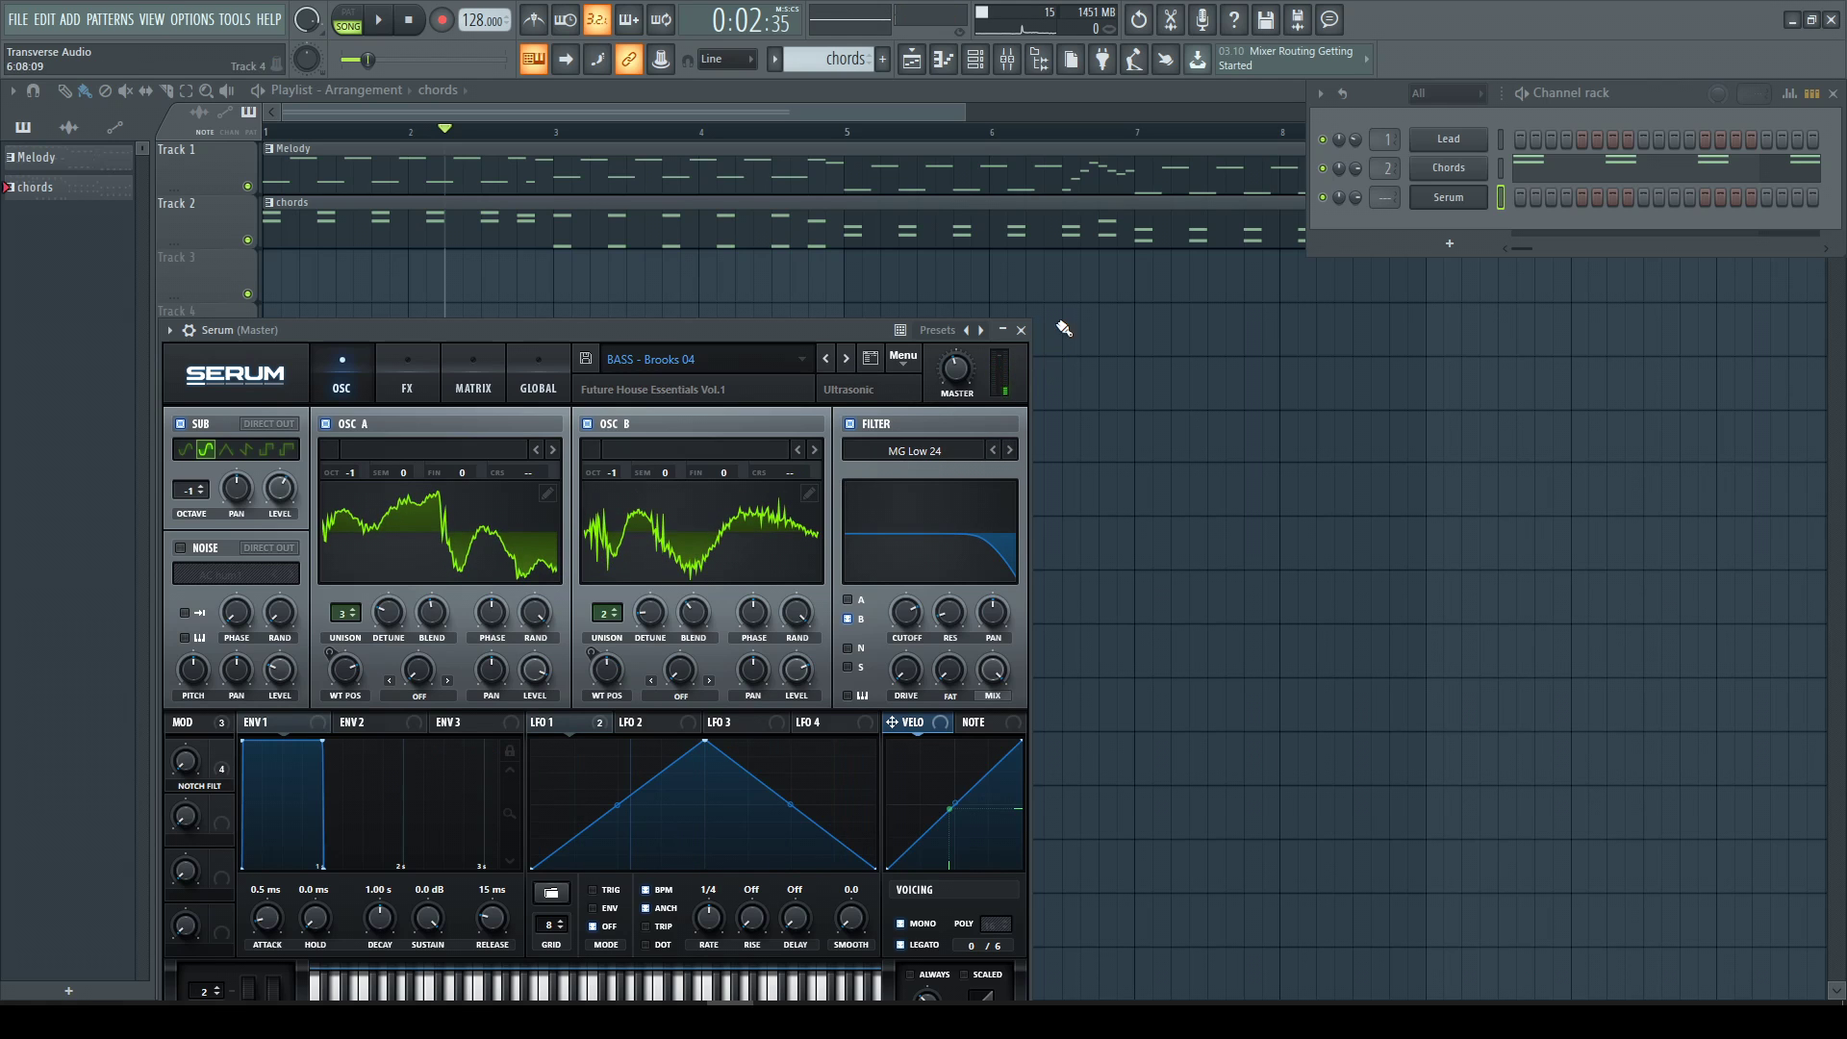
click(1021, 330)
Create a new pattern named bass and open the Serum channel's piano roll.
click(885, 60)
text(bass)
key(Return)
right_click(1447, 197)
click(1503, 193)
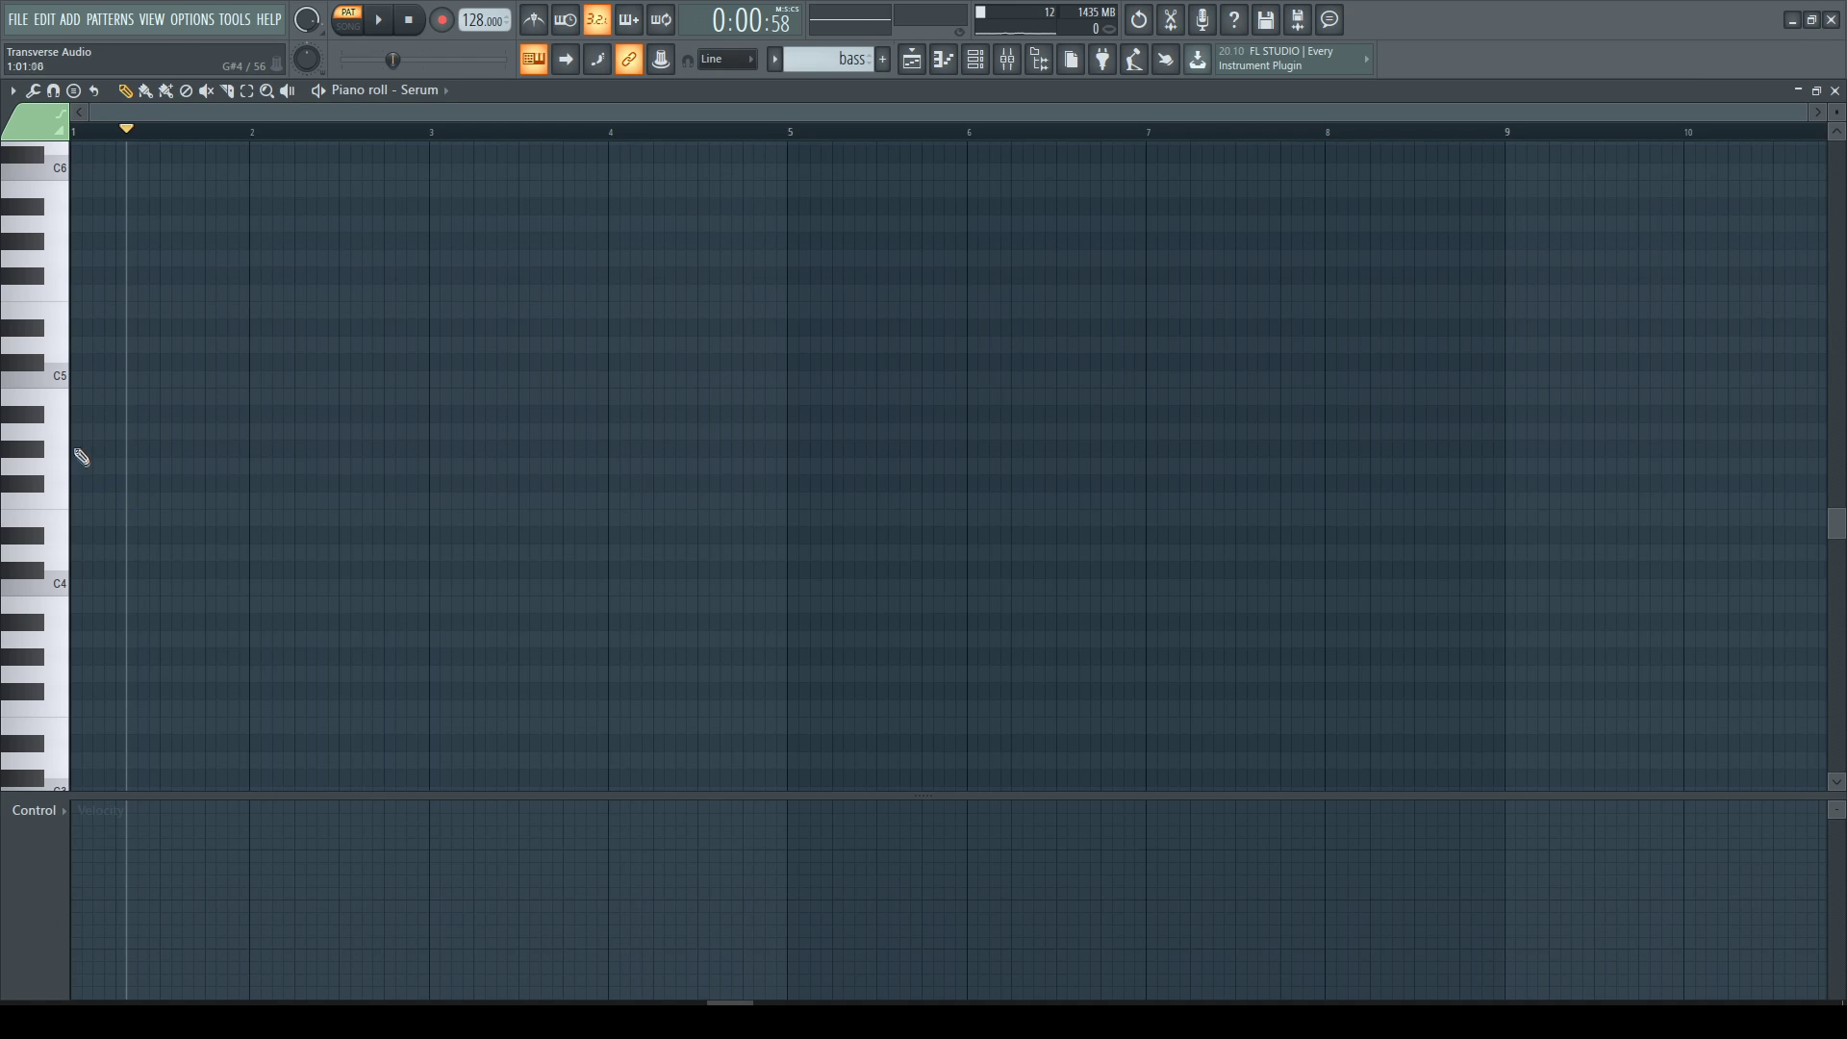
Audition the root notes B4, D4, F#4 and E4 on the piano roll's keyboard.
click(52, 410)
click(61, 562)
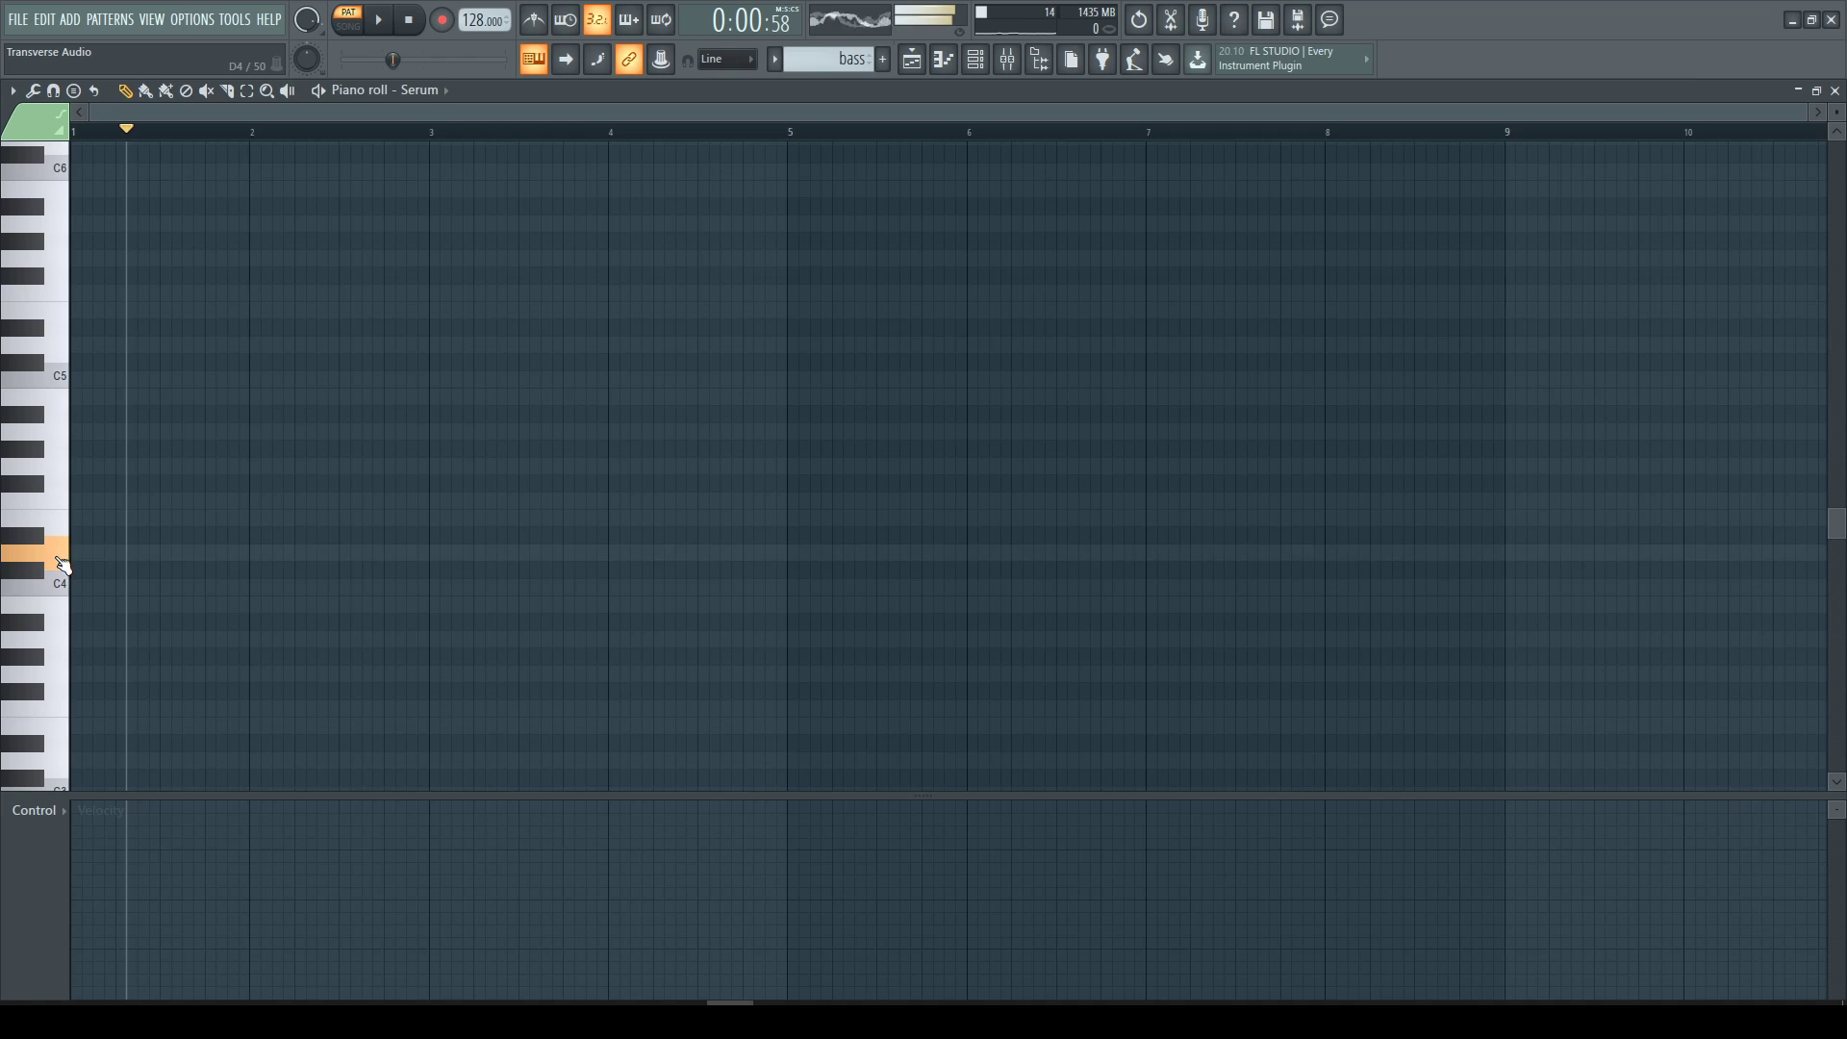
click(43, 487)
click(55, 515)
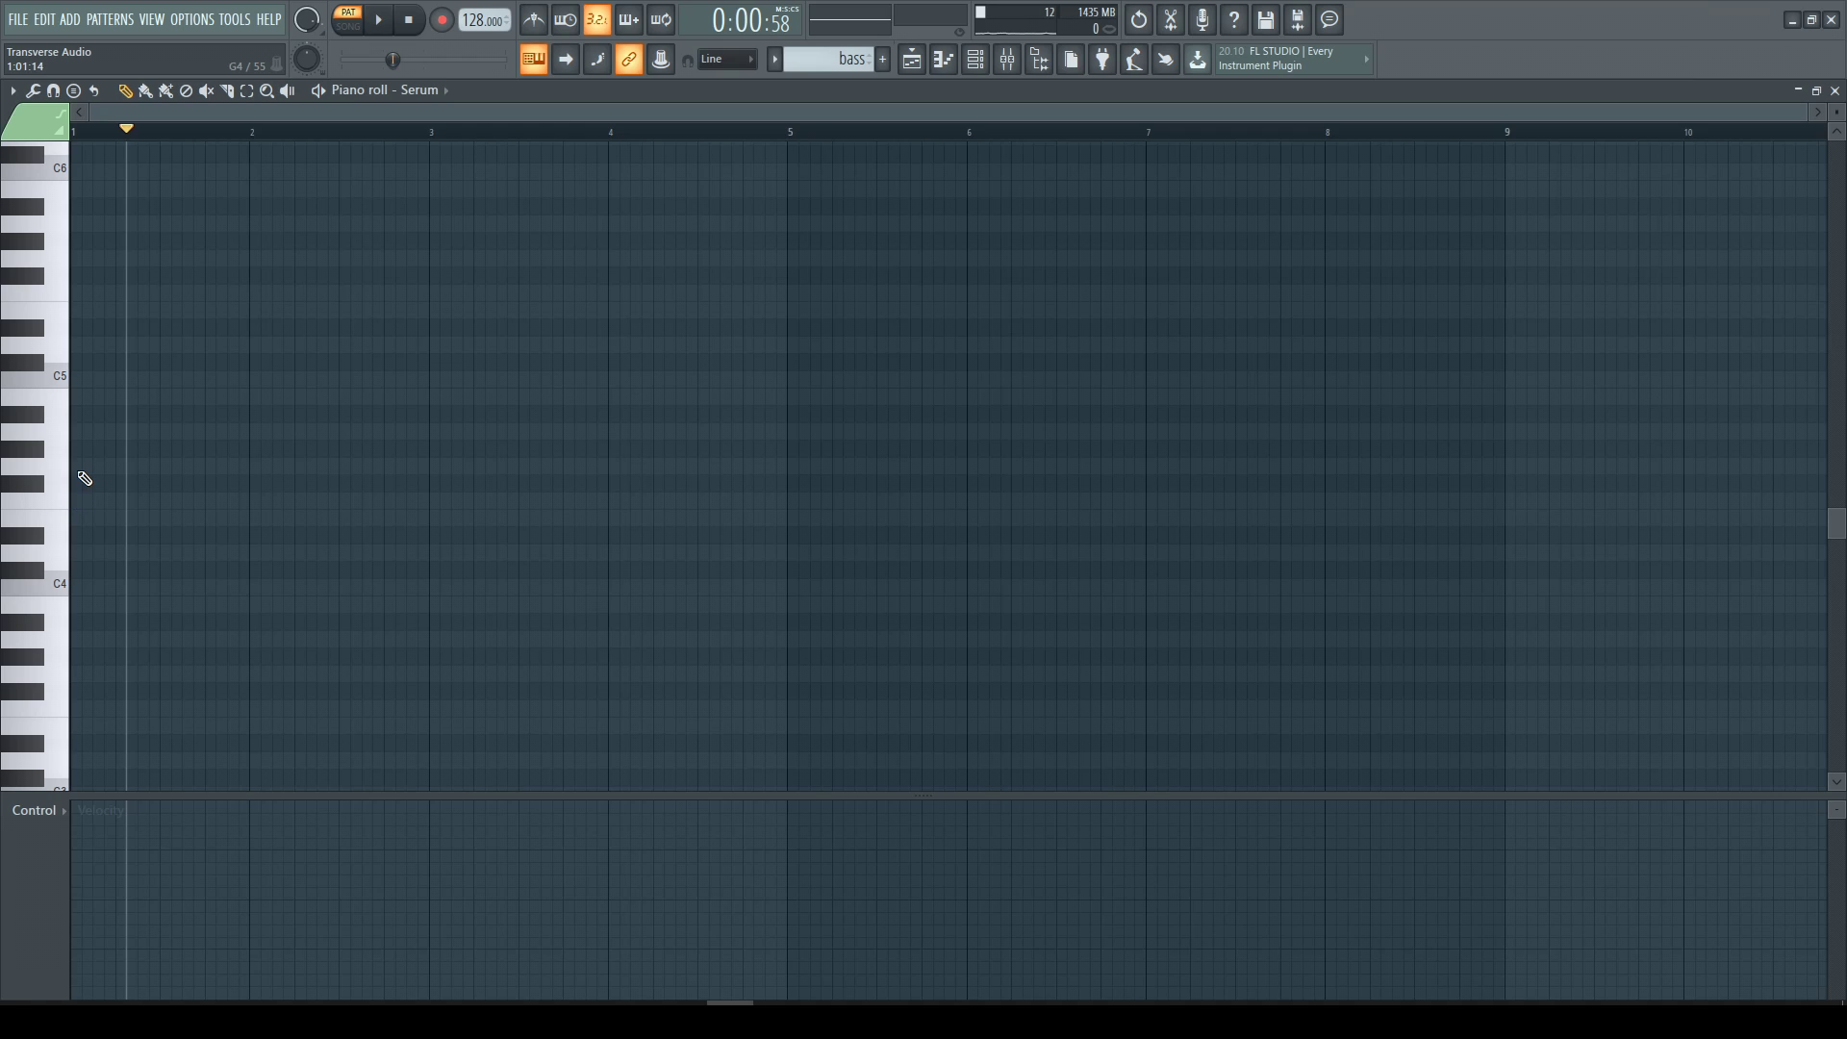
Draw four consecutive two-bar bass notes from bar 1: B4, D4, F#4 and E4.
click(75, 395)
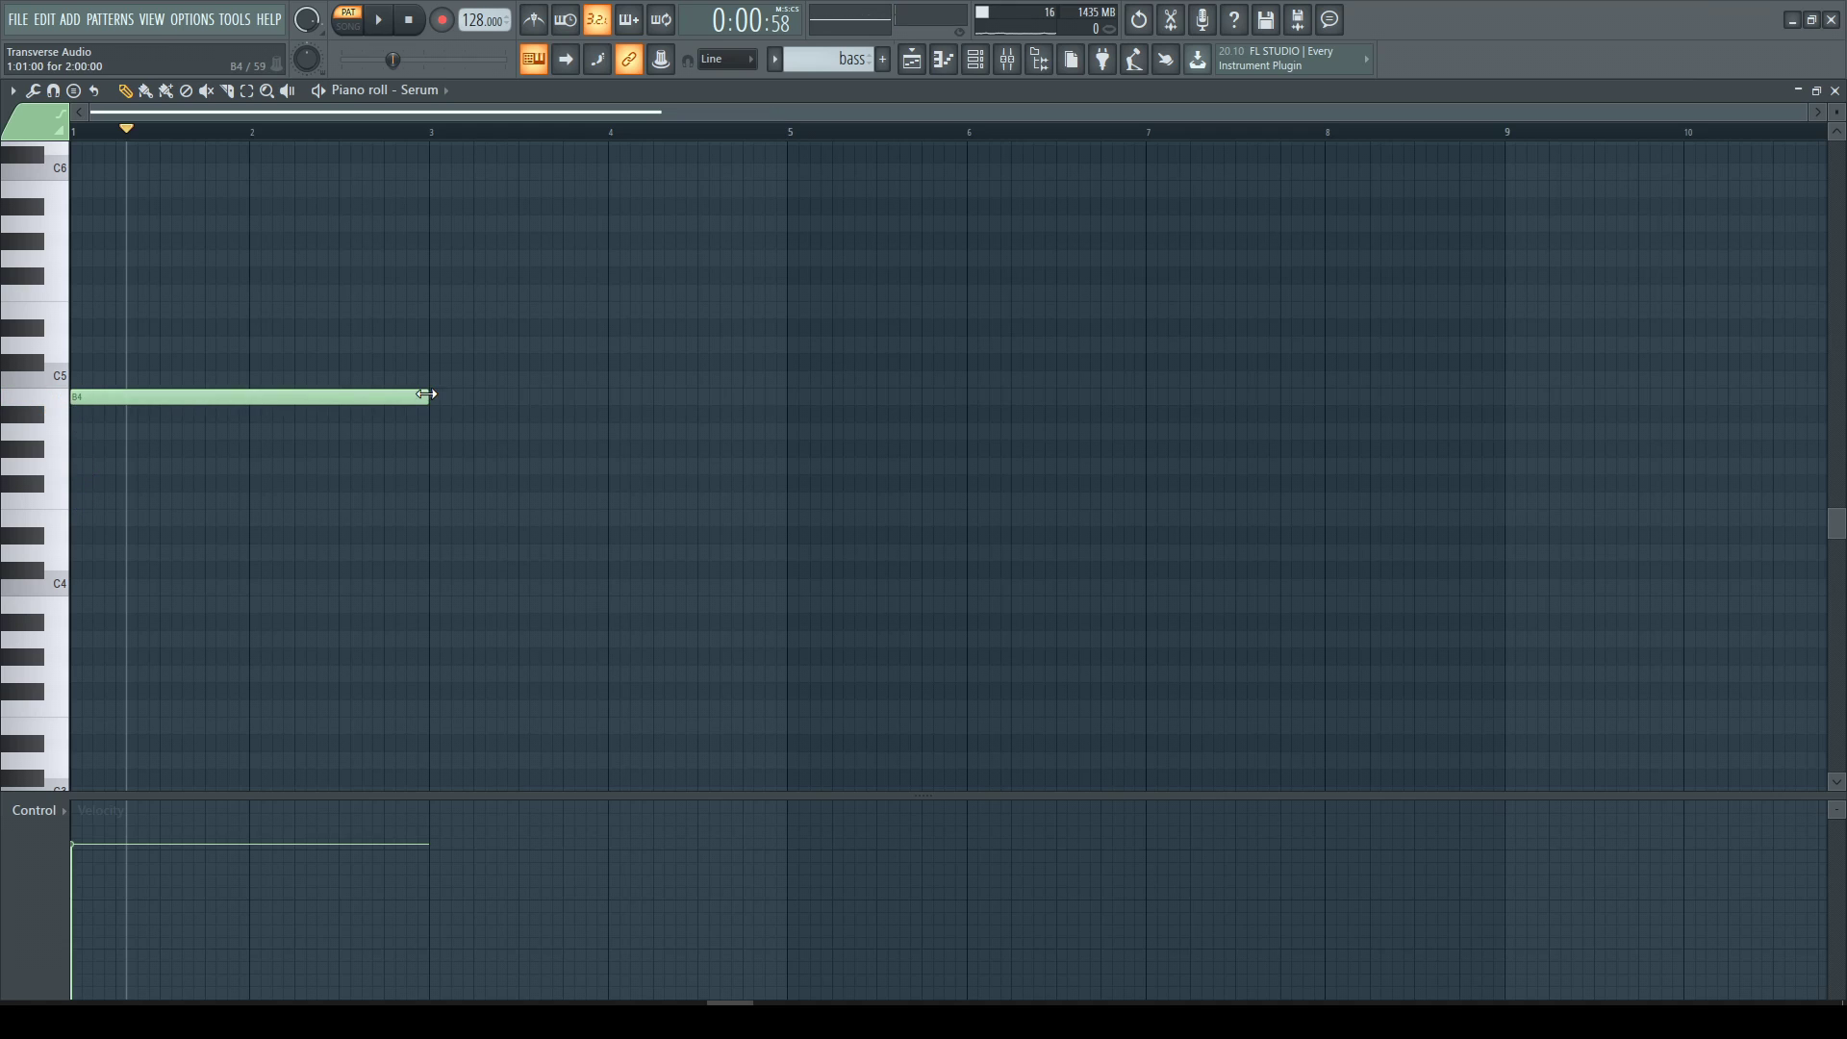
click(435, 552)
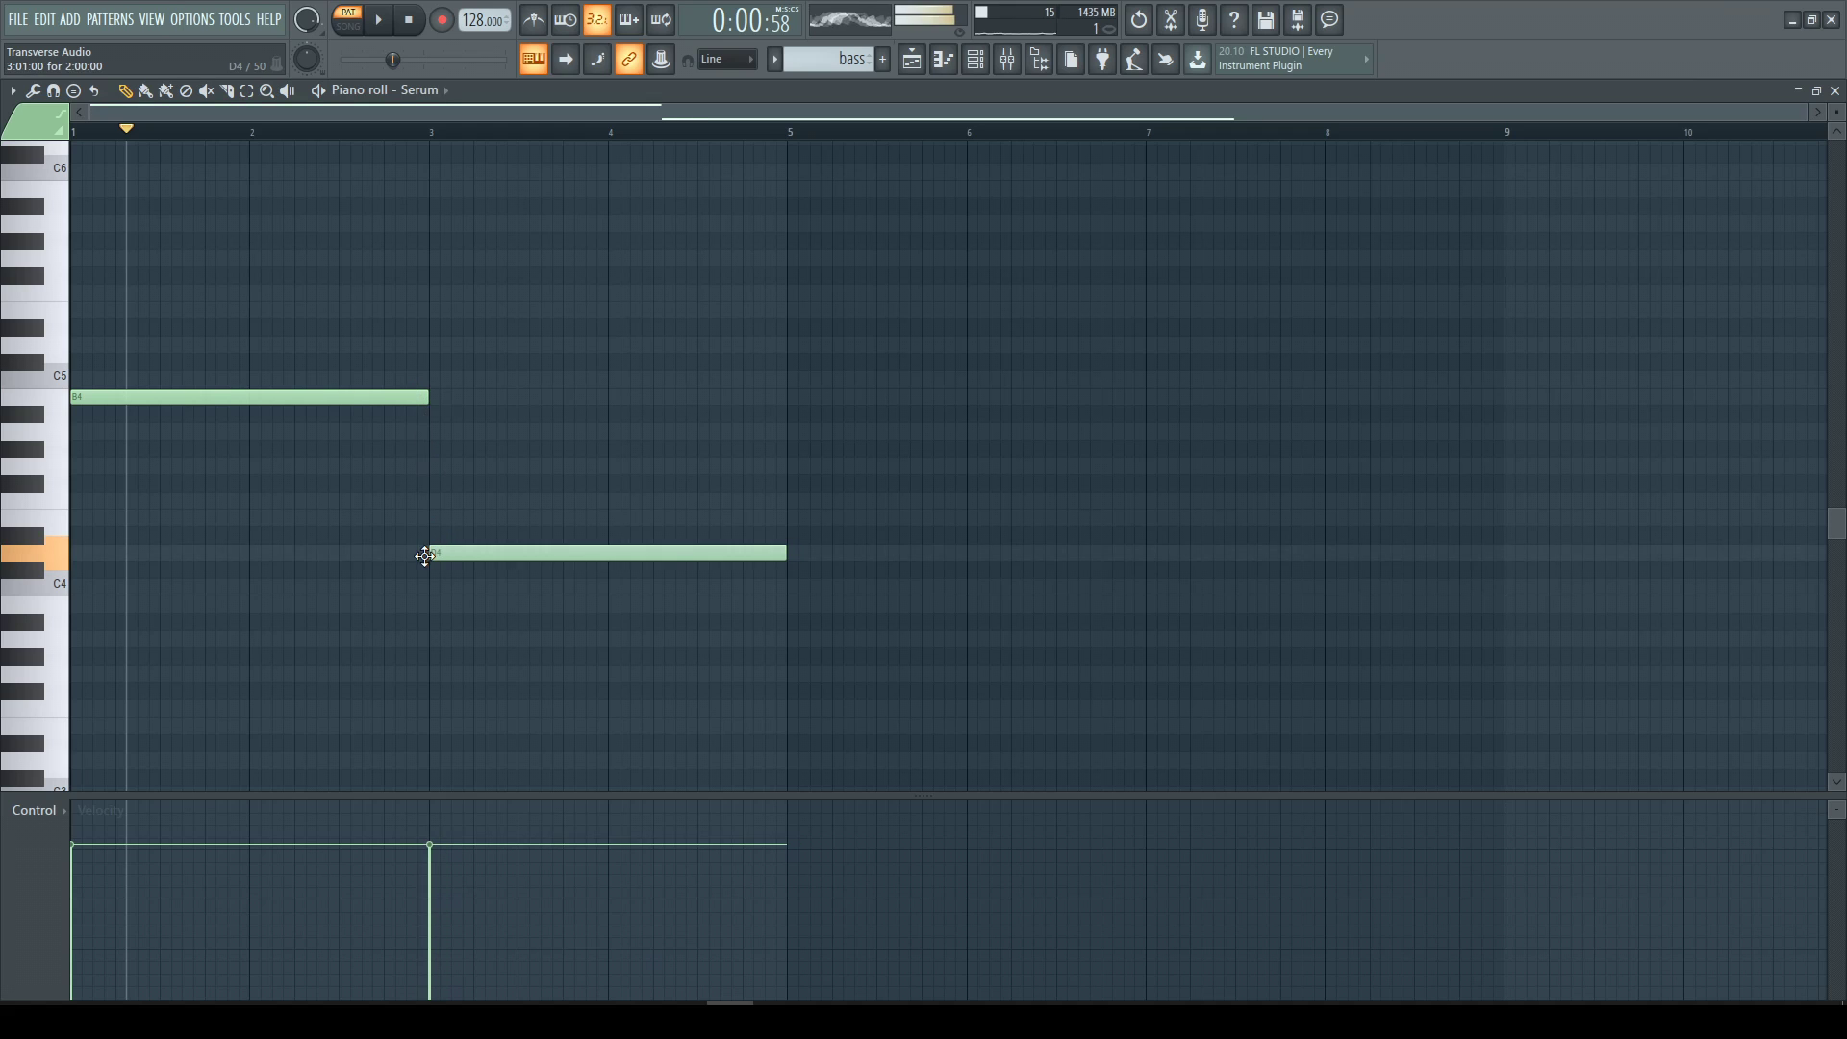
drag(791, 496, 792, 481)
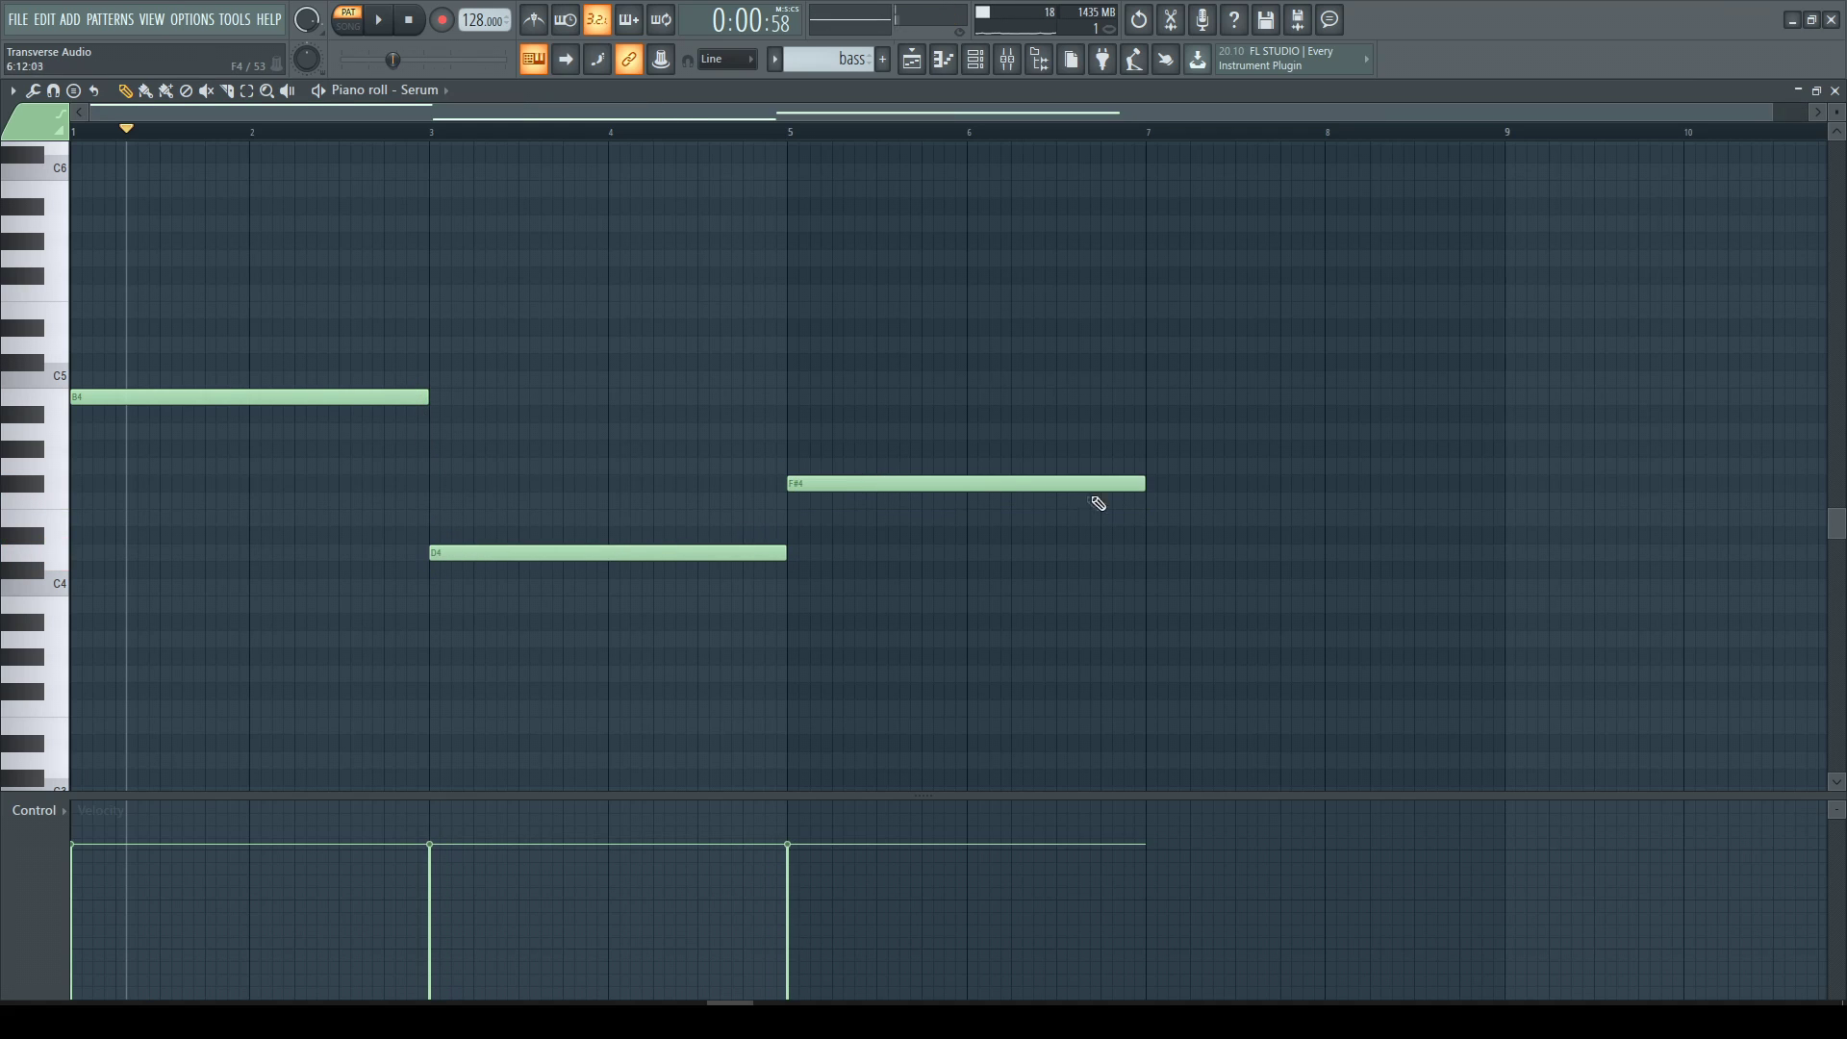
click(1145, 519)
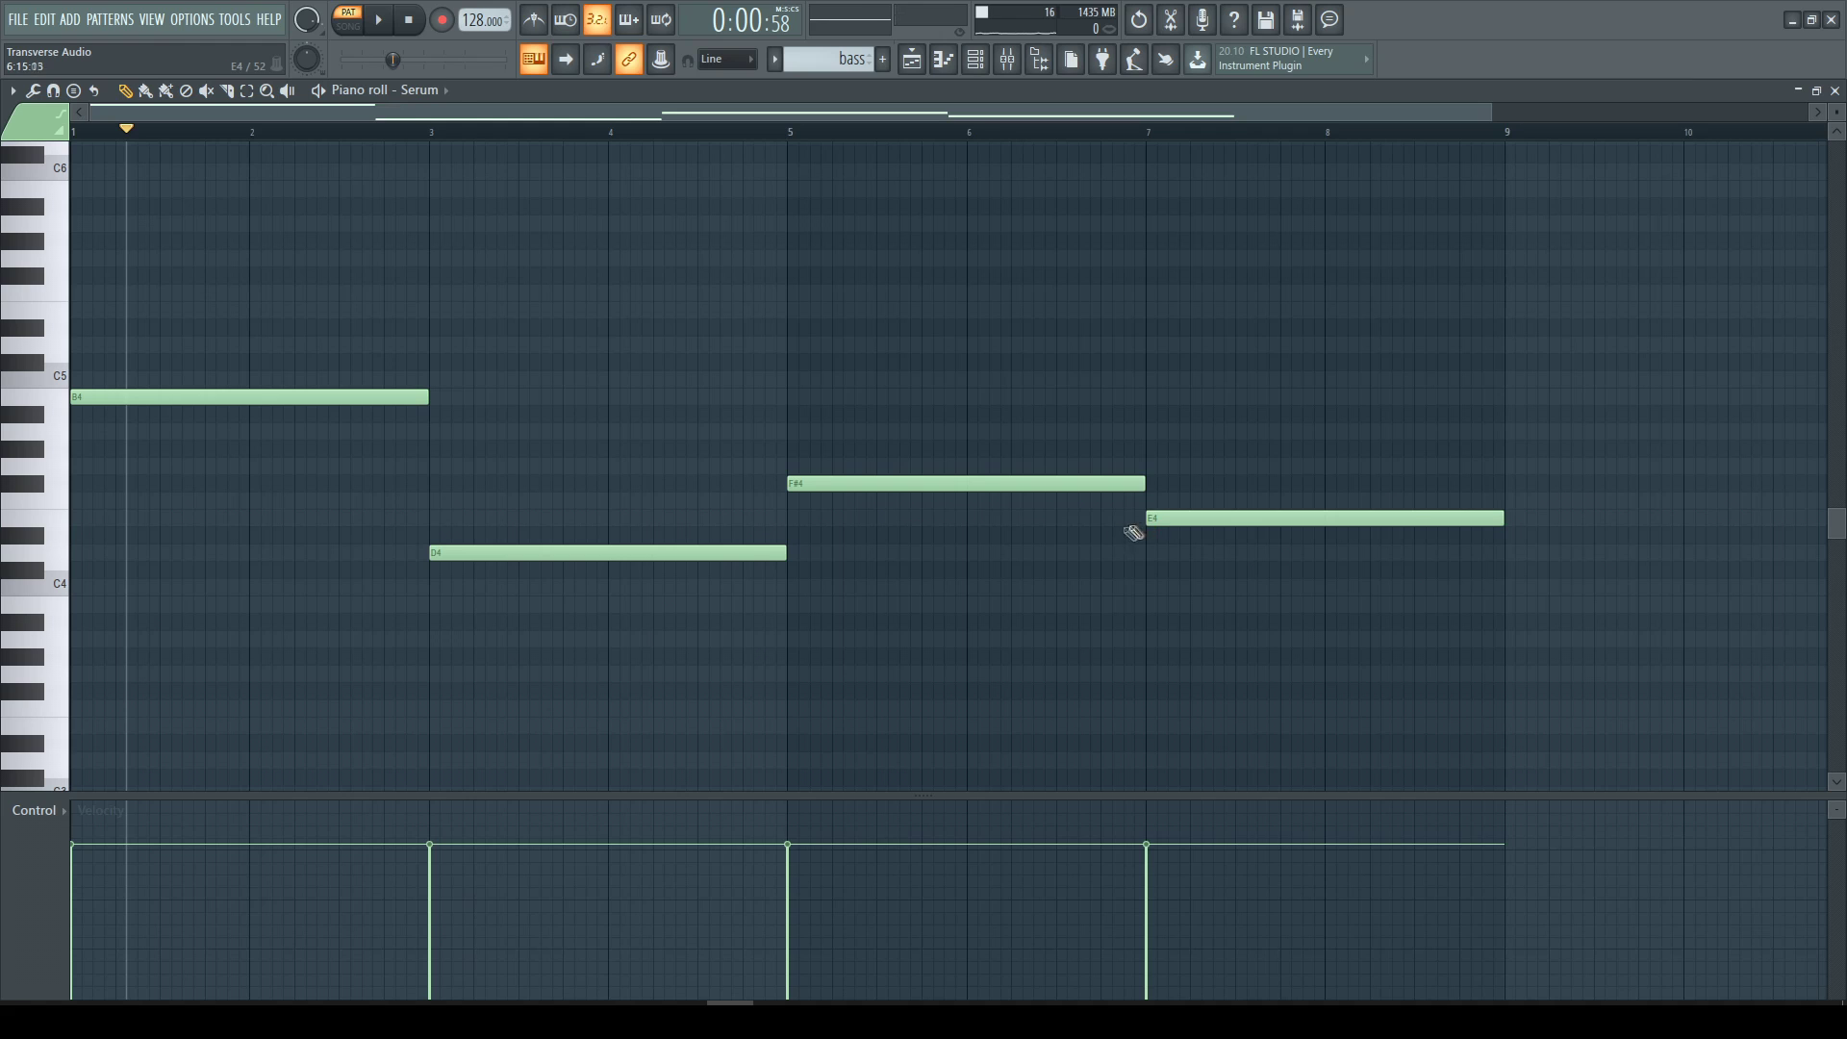
Transpose all four bass notes down one octave.
ctrl+scroll(1058, 556, down, 2)
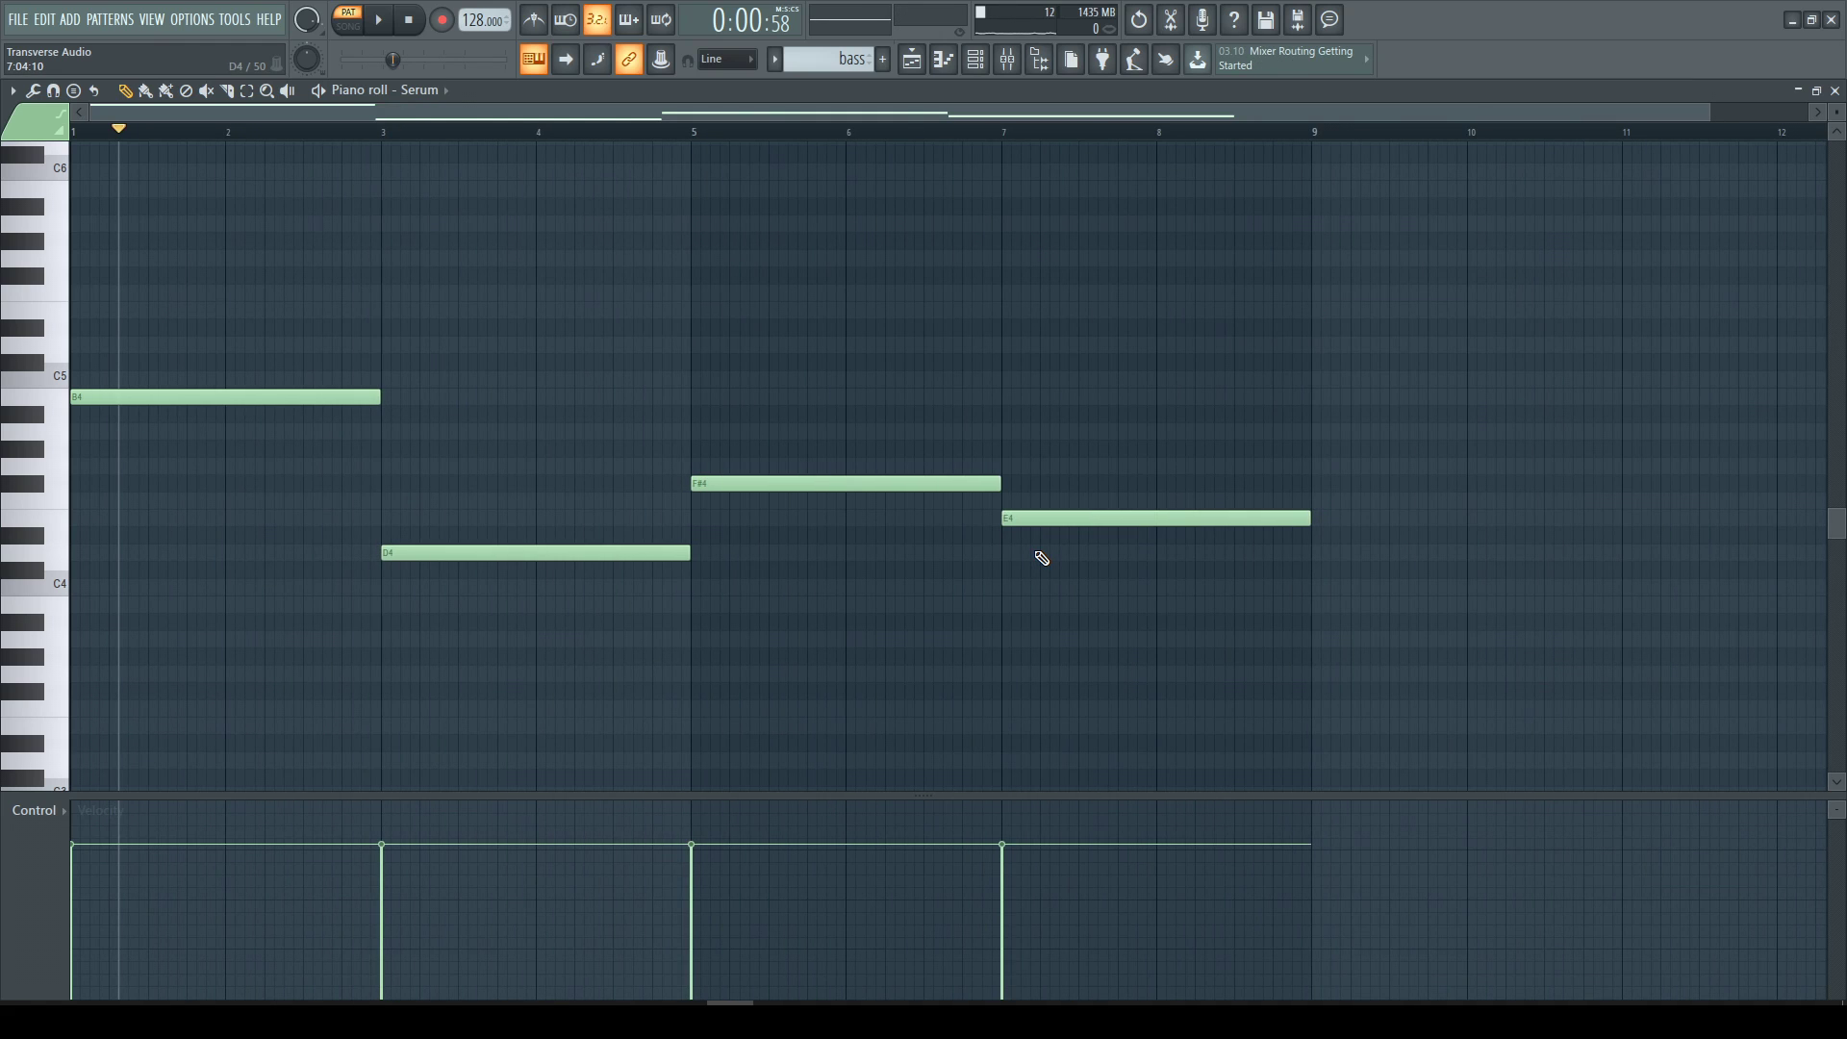
key(ctrl+a)
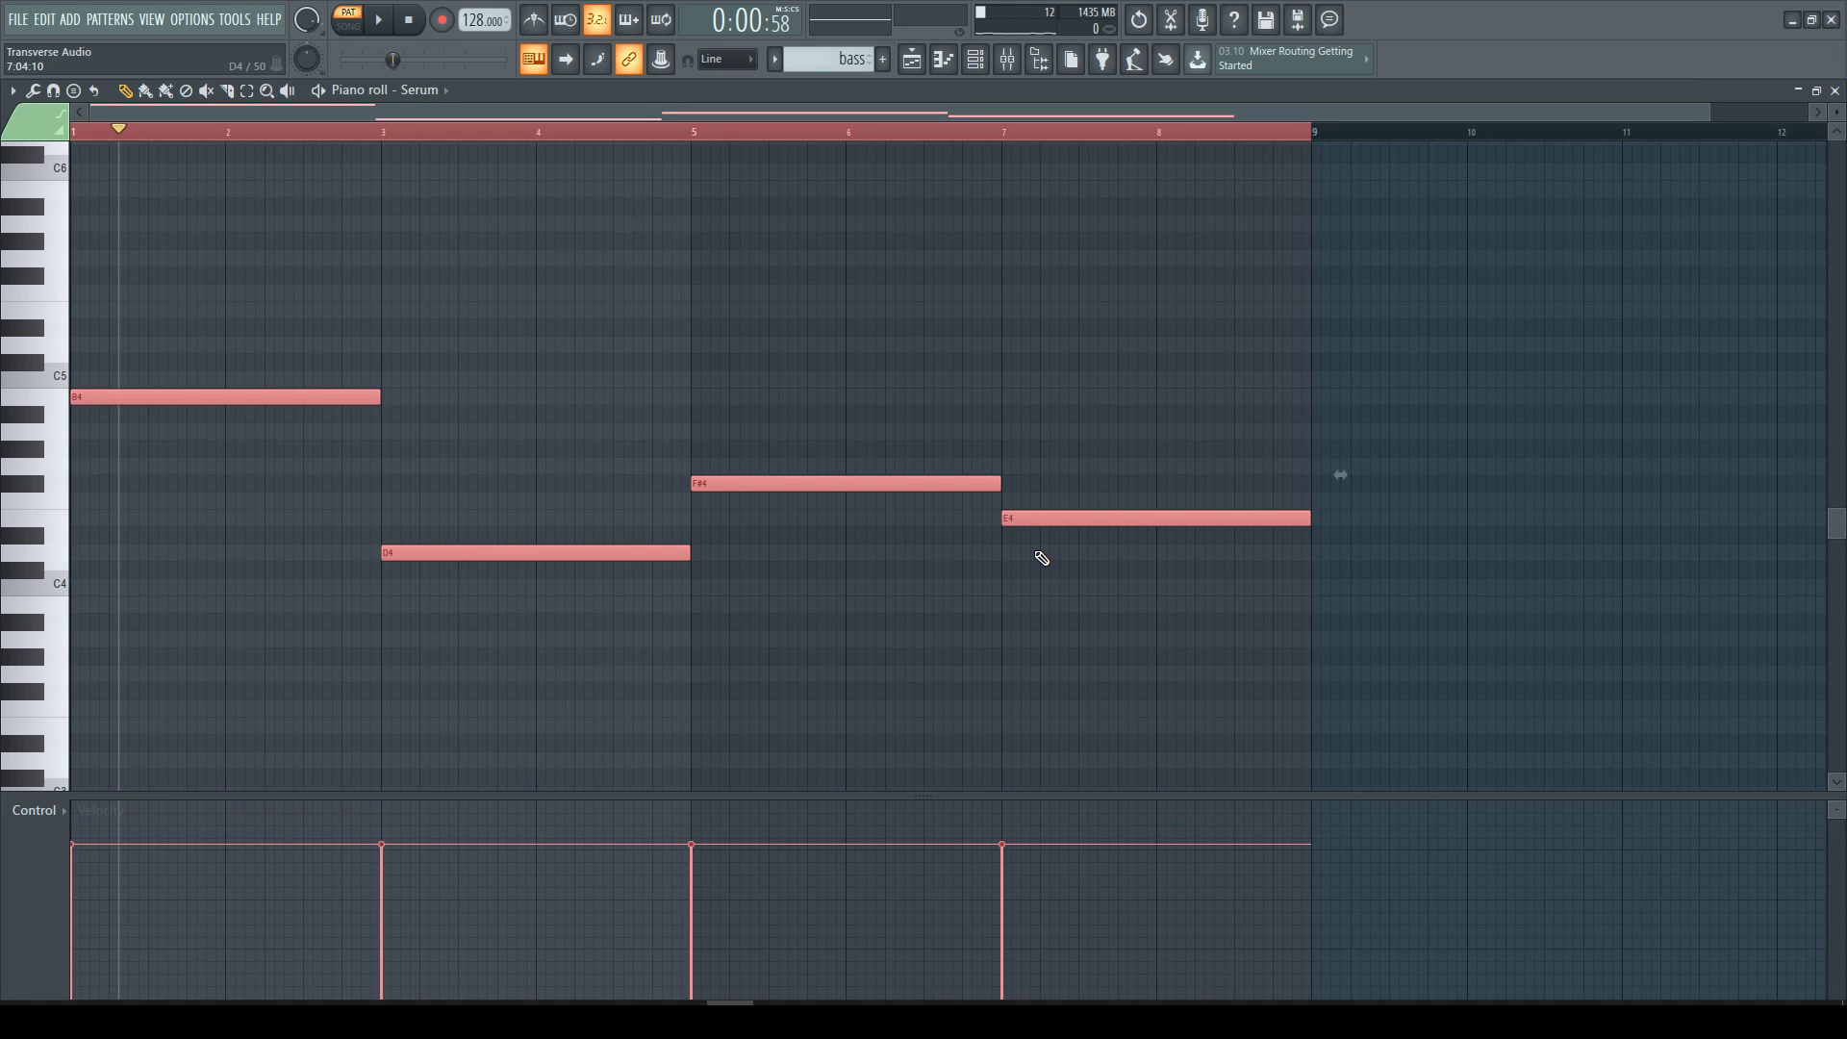
key(ctrl+Down)
scroll(1043, 551, down, 3)
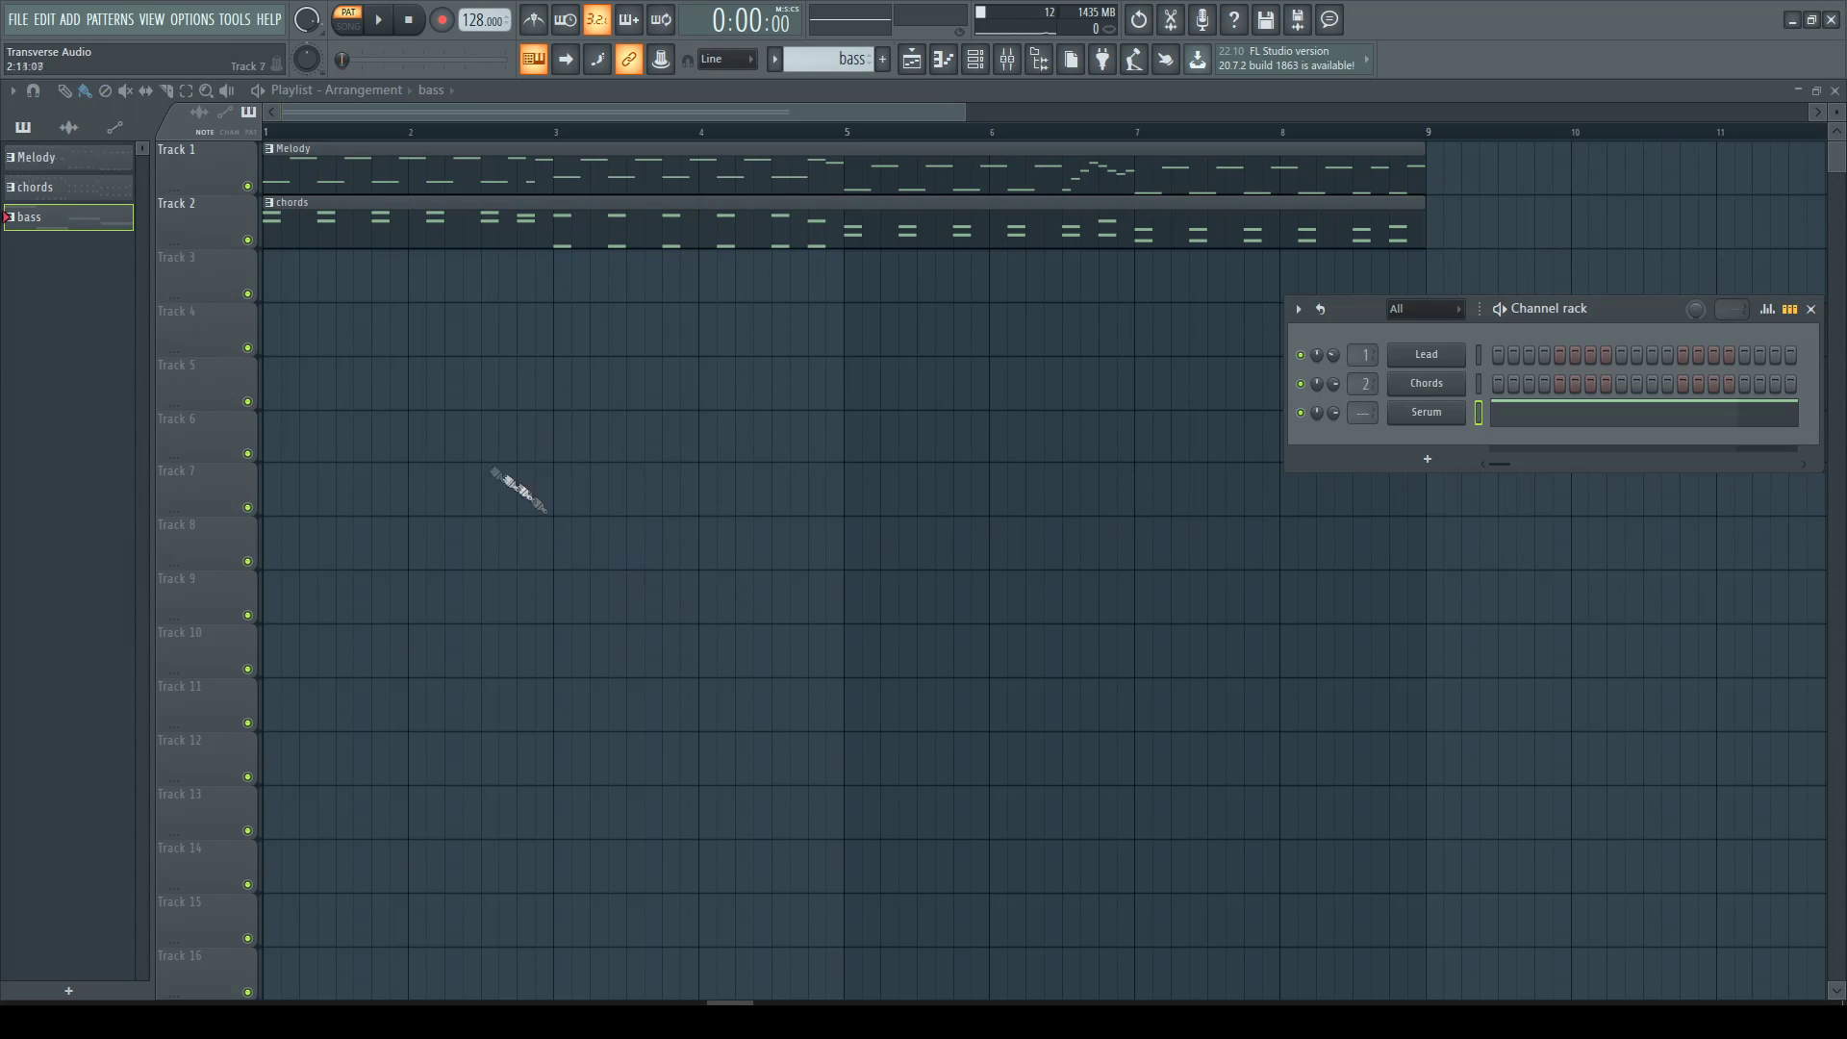
Place the bass pattern at the start of Track 3 in the playlist and rename the pattern as sub.
click(279, 294)
right_click(48, 223)
click(129, 310)
text(sub)
key(Return)
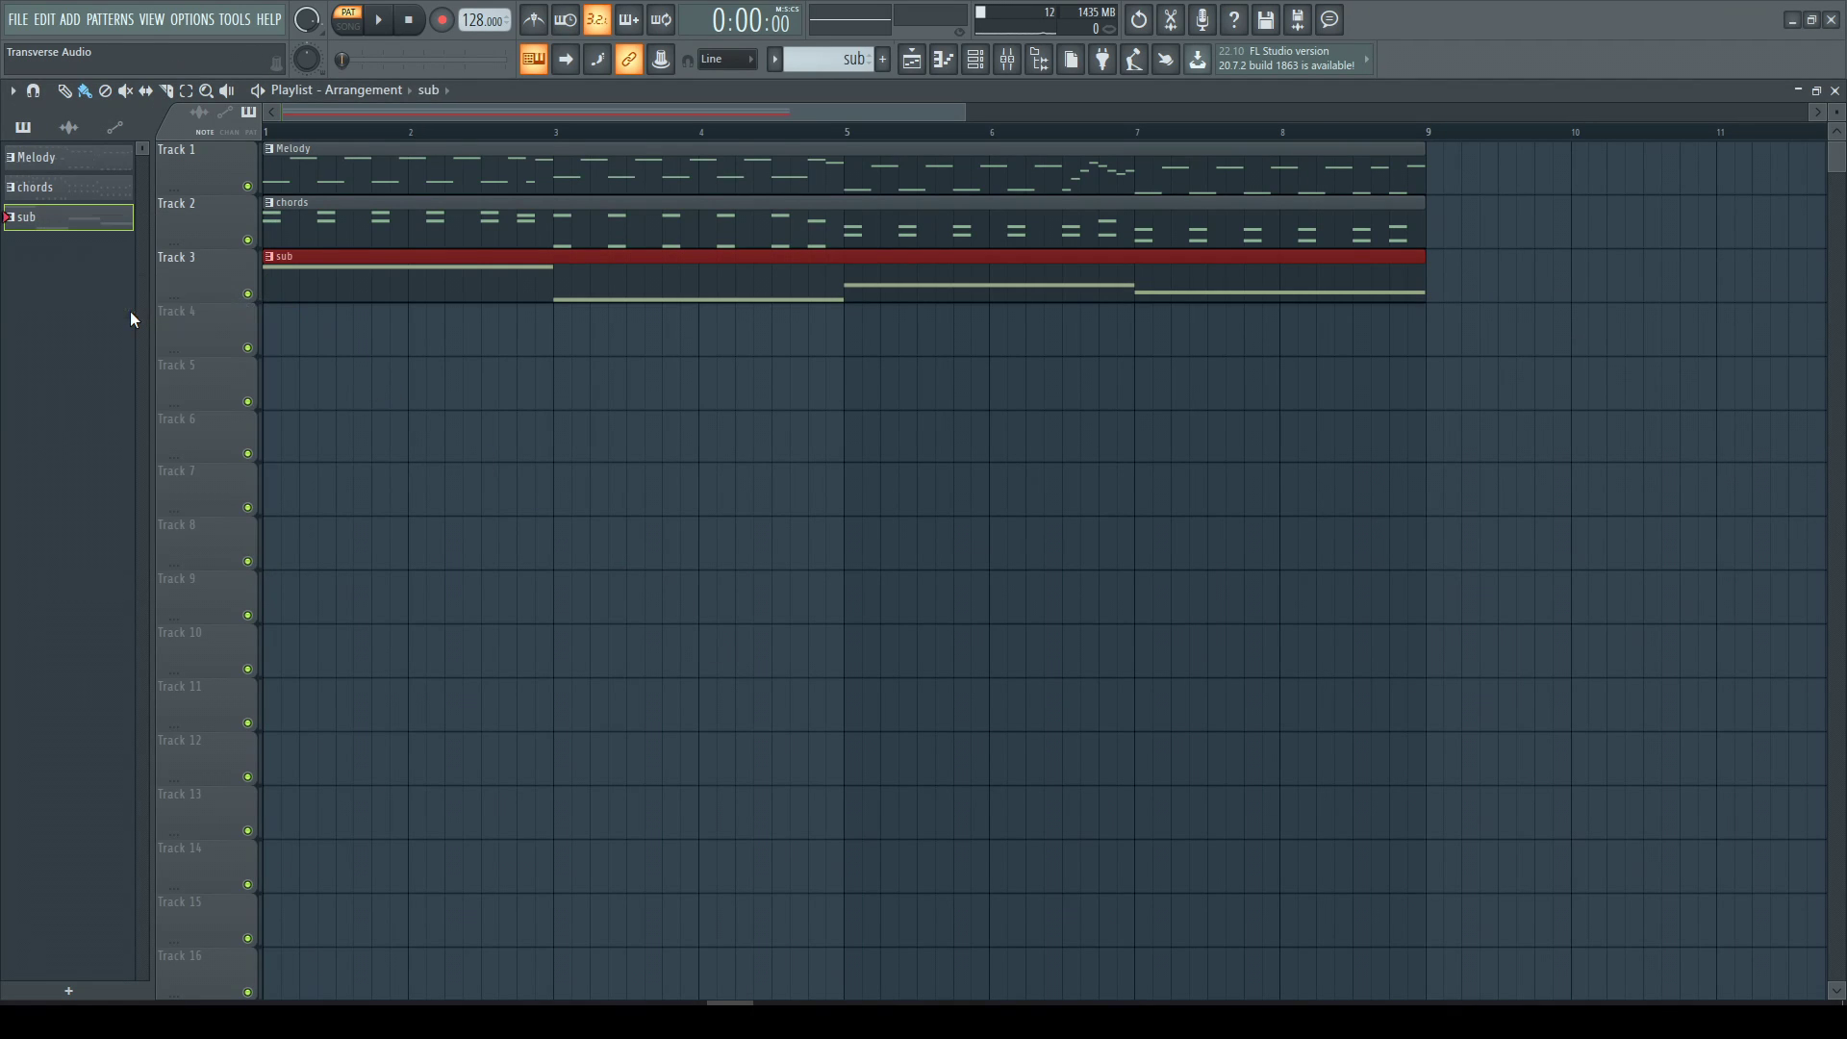
In the Serum channel's piano roll, break the two-bar B3 note into six shorter B3 notes with gaps between them.
click(974, 59)
right_click(1433, 426)
click(1477, 454)
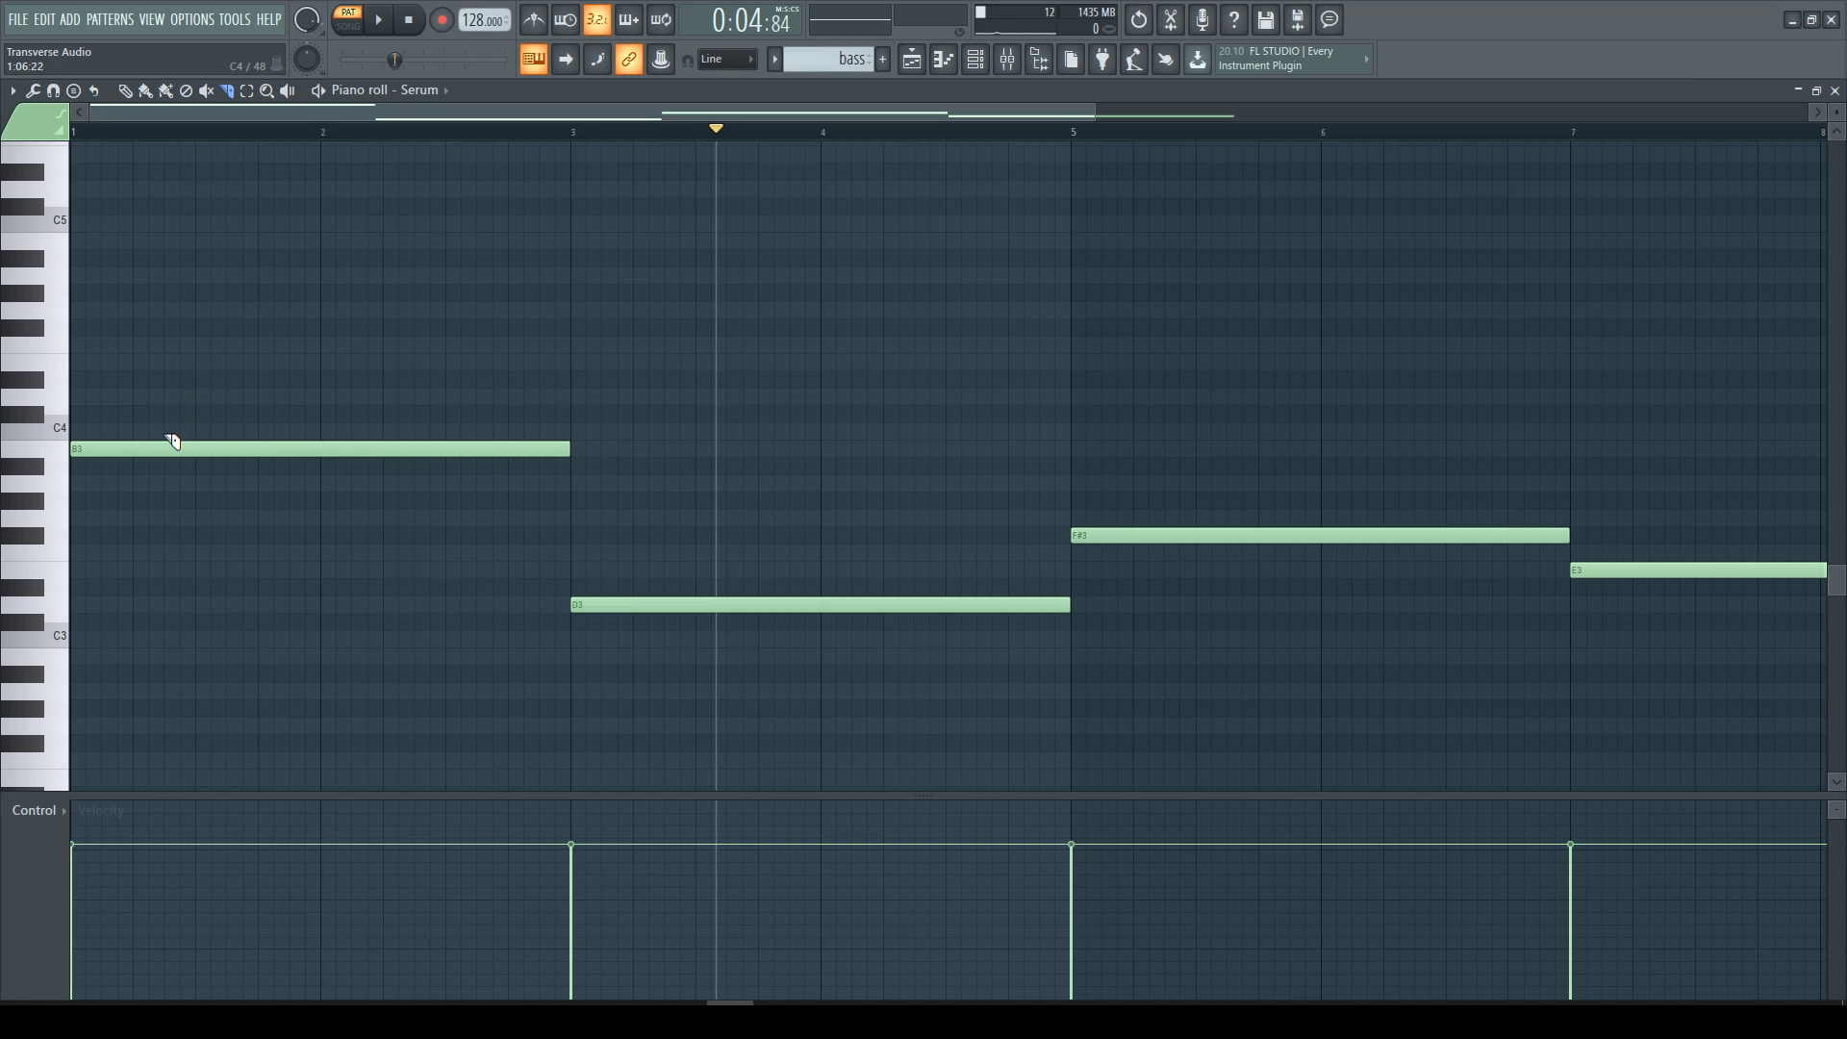
drag(169, 489, 146, 452)
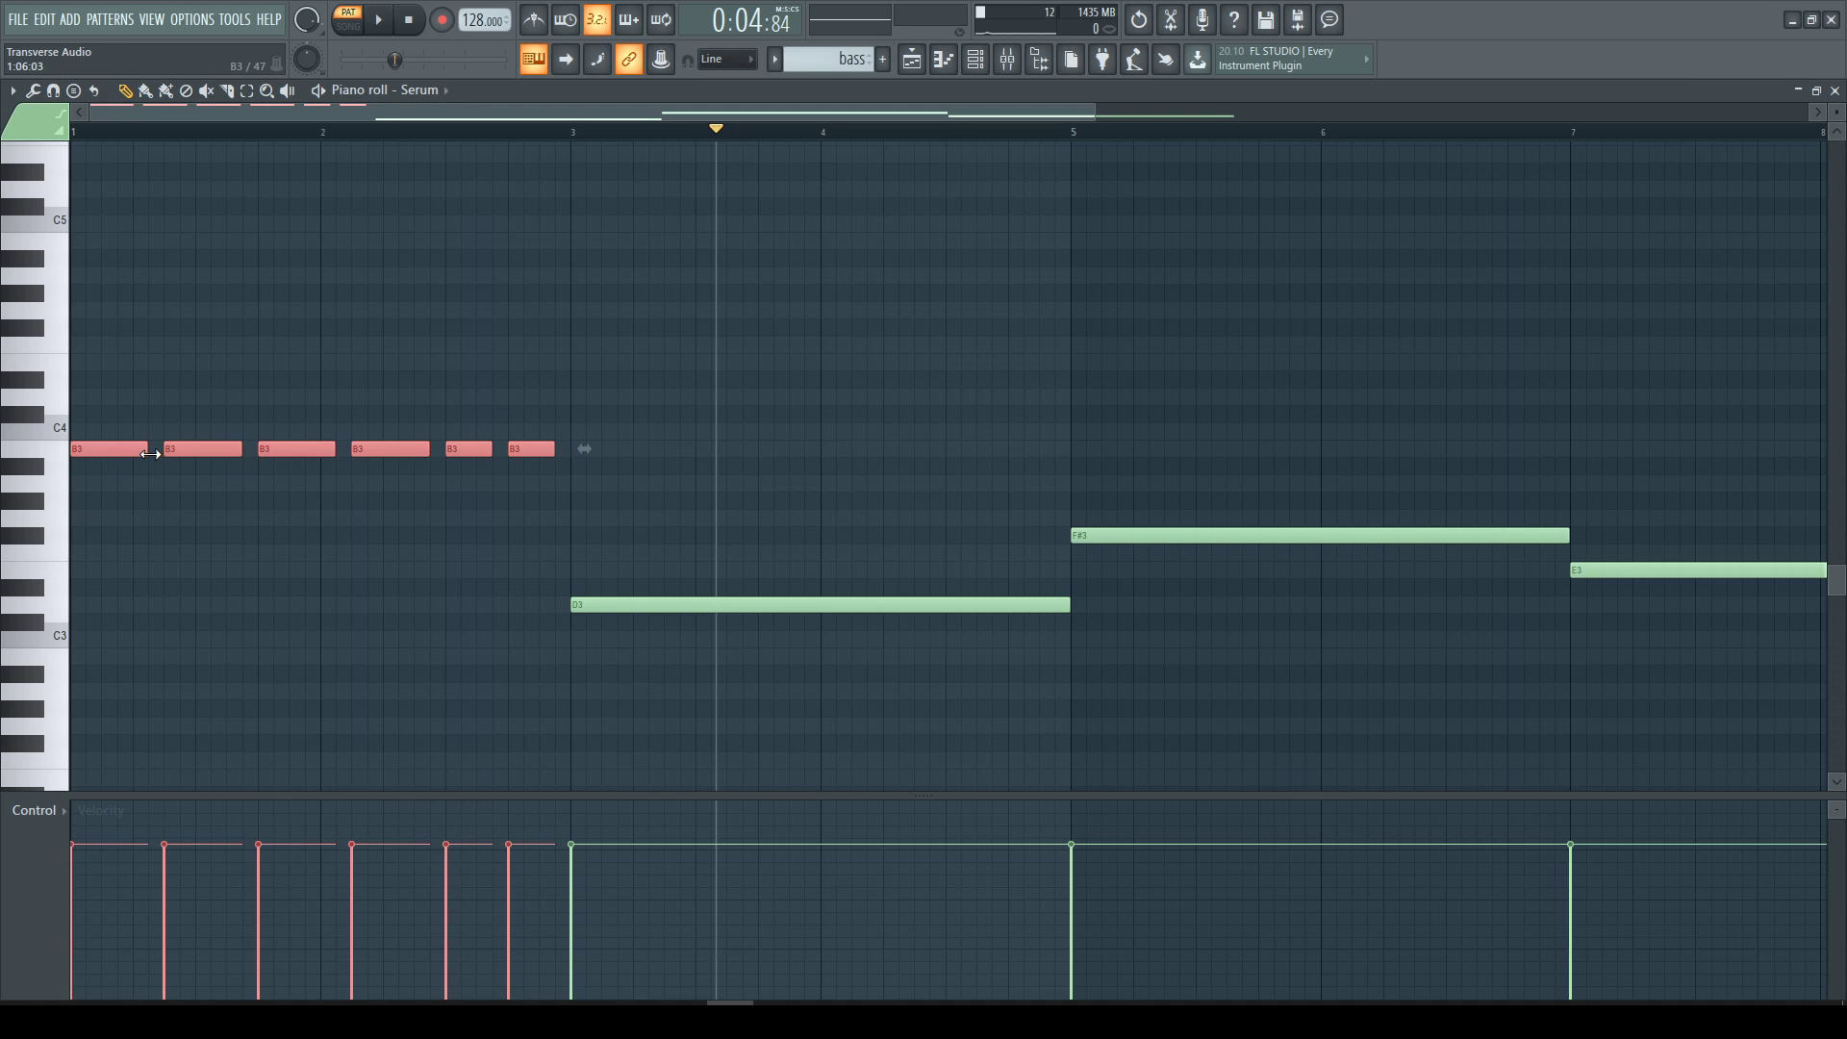
Replace the long D3 note at bar 3 with a copy of the six-note B3 rhythm moved to D3.
scroll(529, 510, down, 2)
click(442, 581)
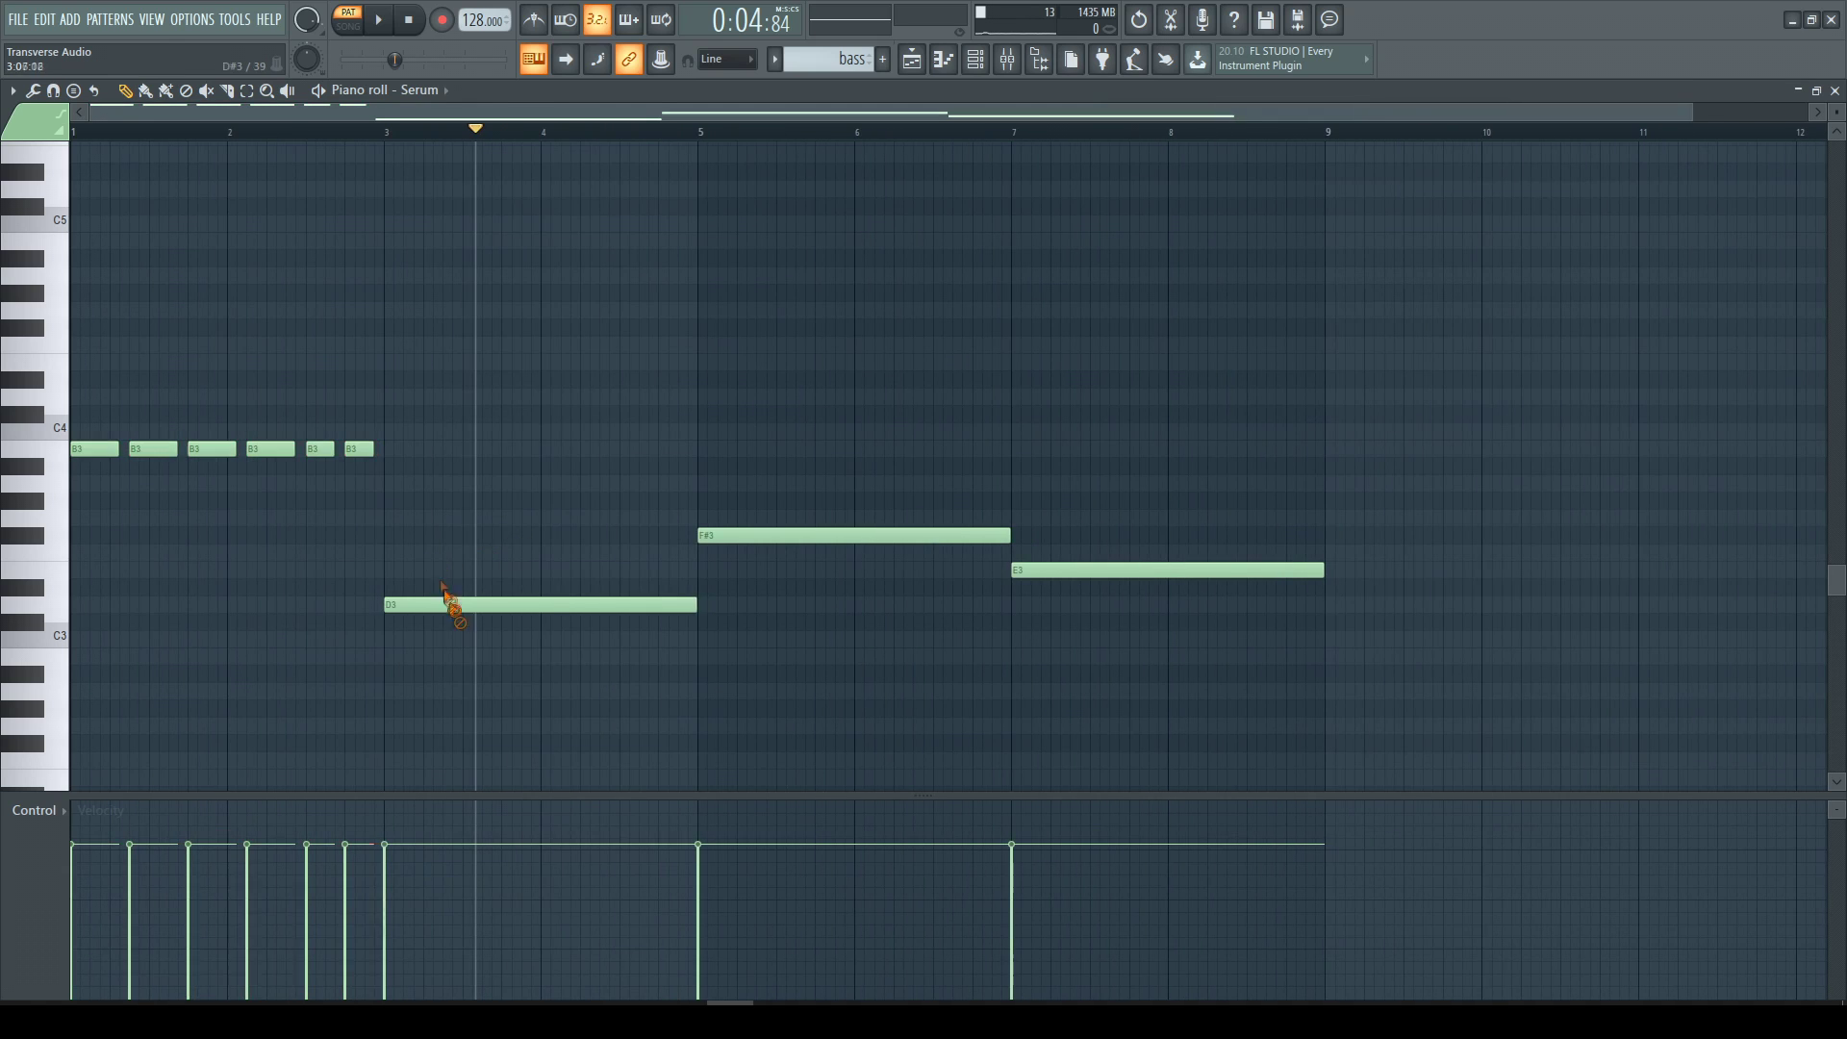
right_click(481, 603)
drag(423, 568, 72, 437)
drag(315, 456, 632, 591)
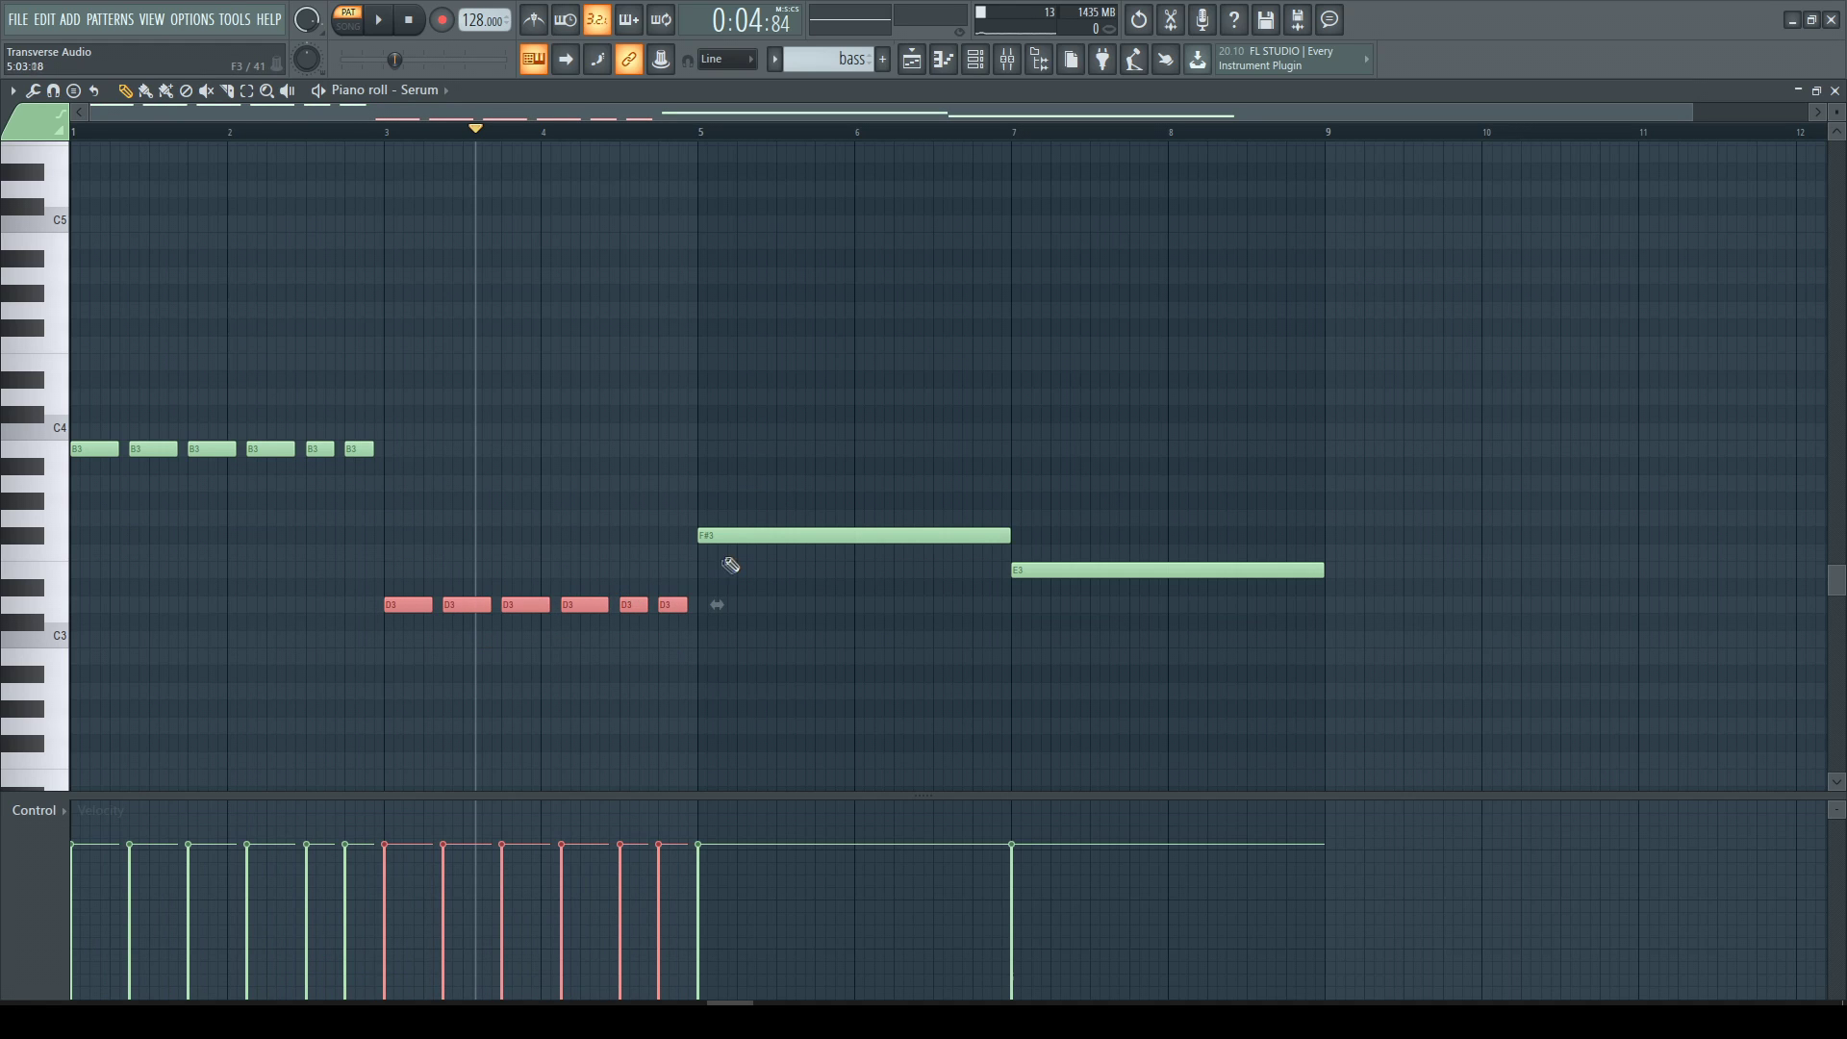
Replace the long F#3 and E3 notes at bars 5 and 7 with copies of the six-note rhythm at those pitches.
right_click(709, 535)
key(ctrl+v)
drag(269, 449, 891, 537)
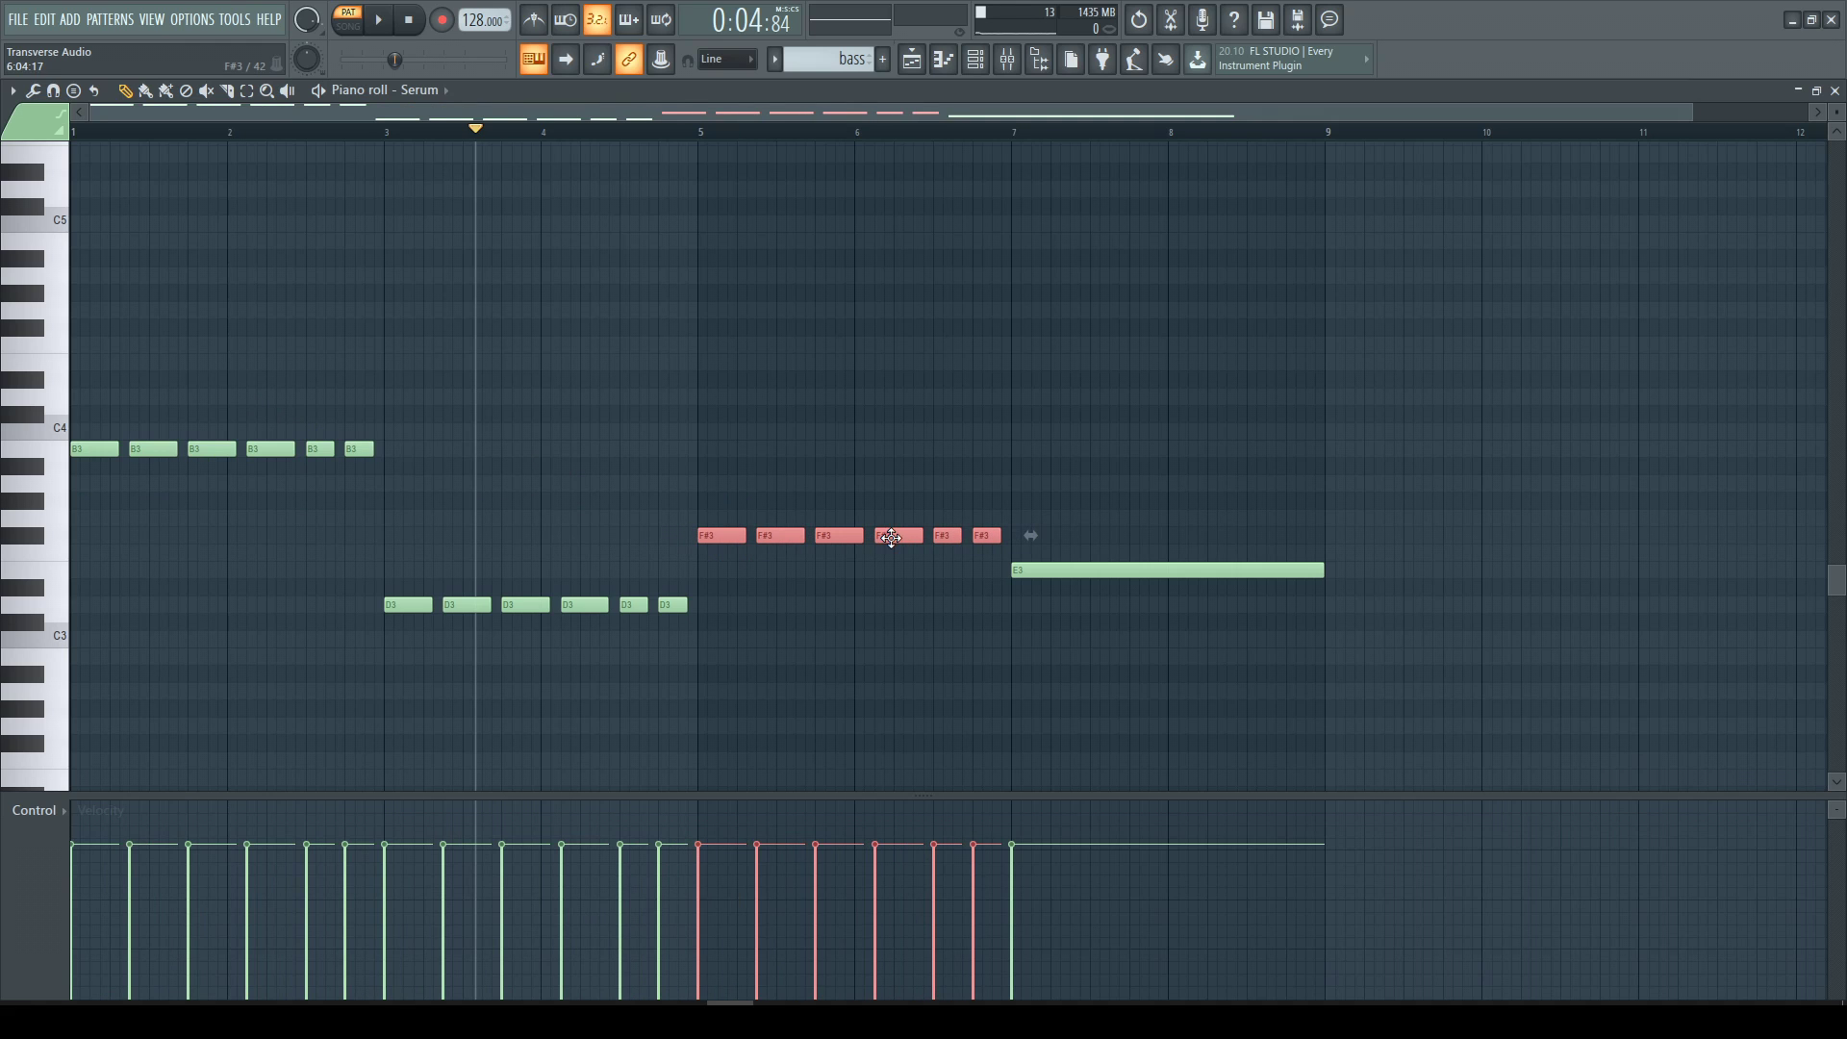
right_click(1039, 568)
key(ctrl+v)
drag(370, 448, 1299, 577)
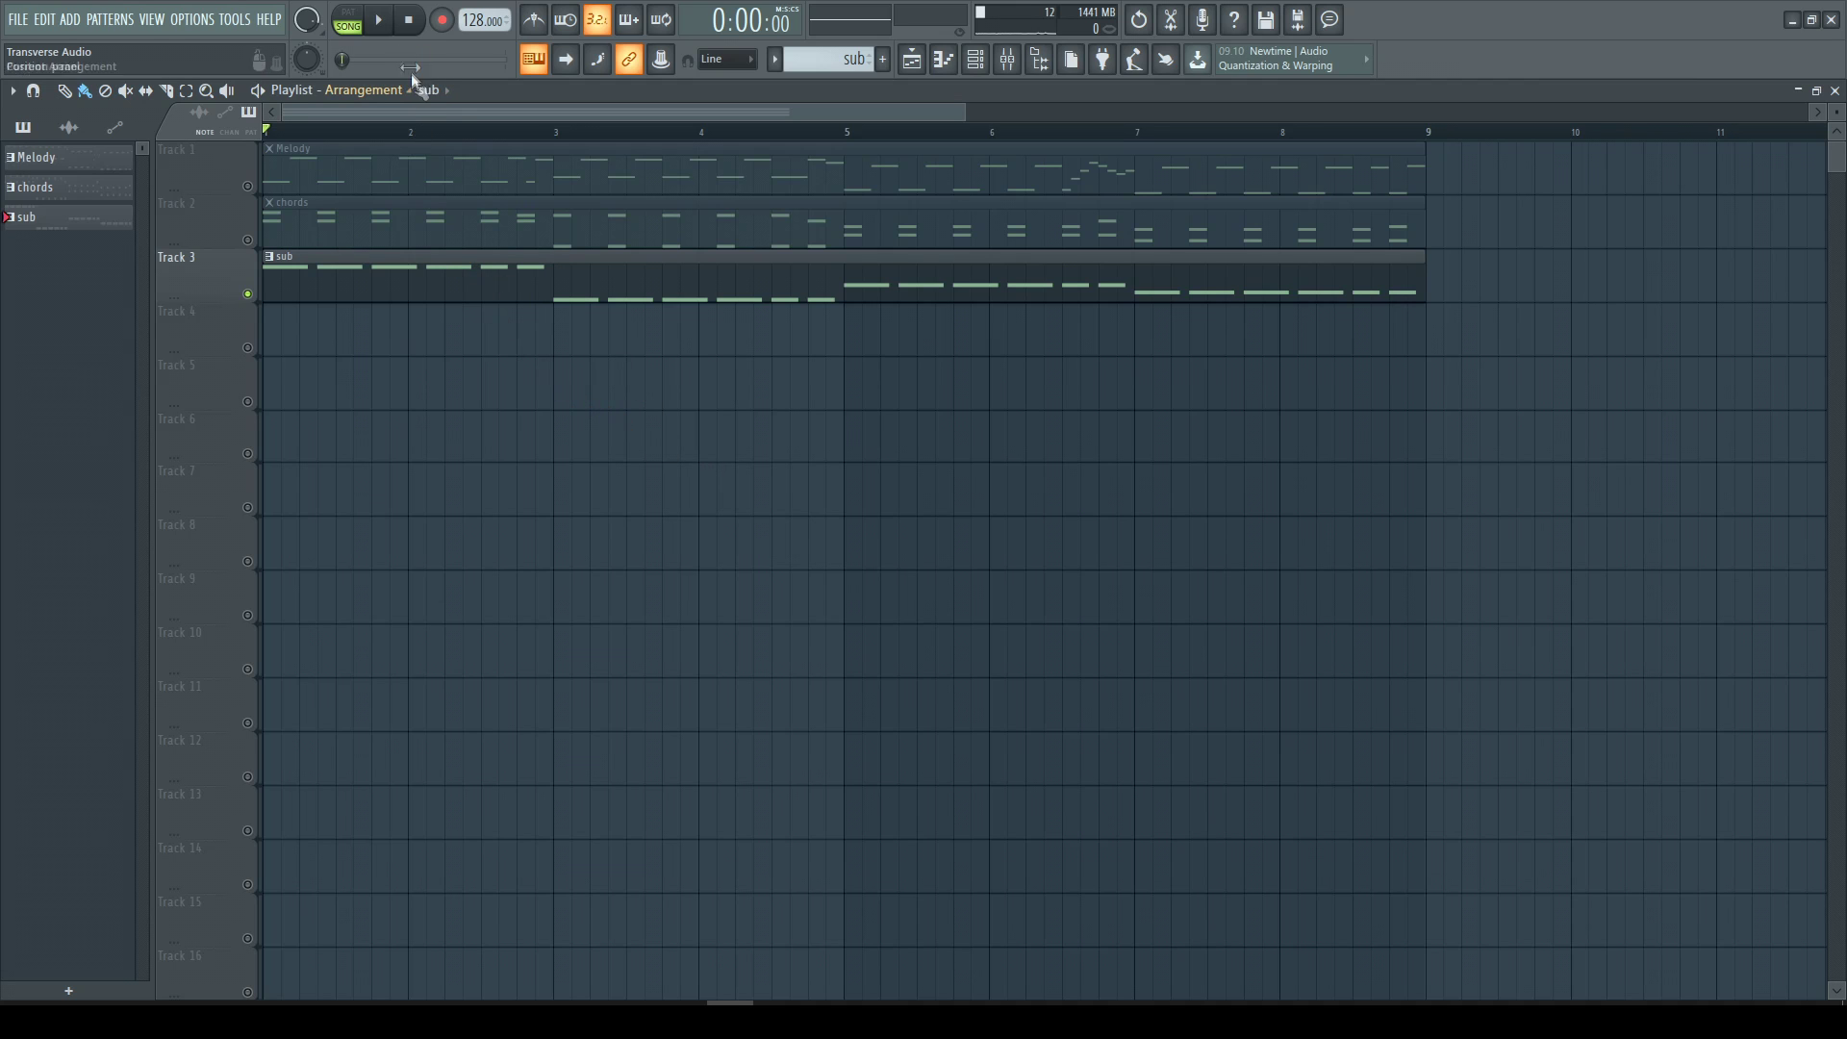
Start song playback and name mixer Insert 3 as sub.
click(383, 21)
click(1007, 60)
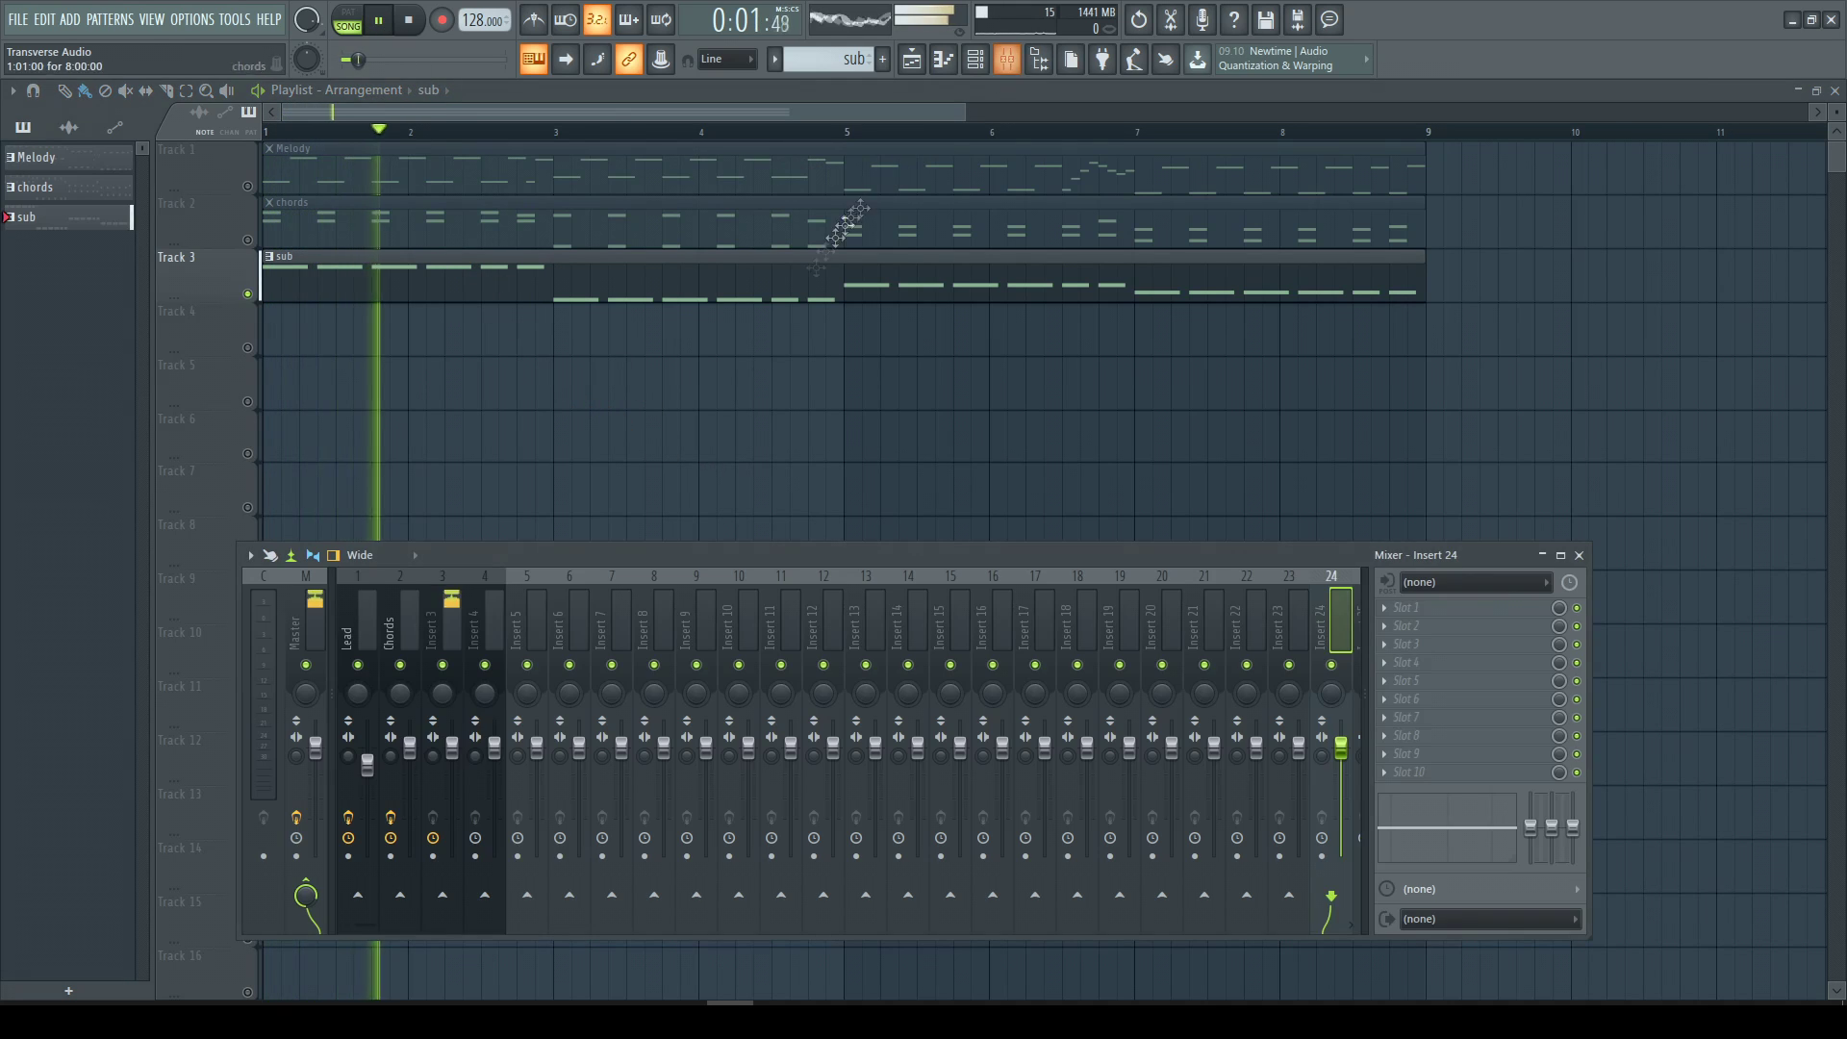
right_click(458, 630)
mouse_move(657, 710)
click(751, 699)
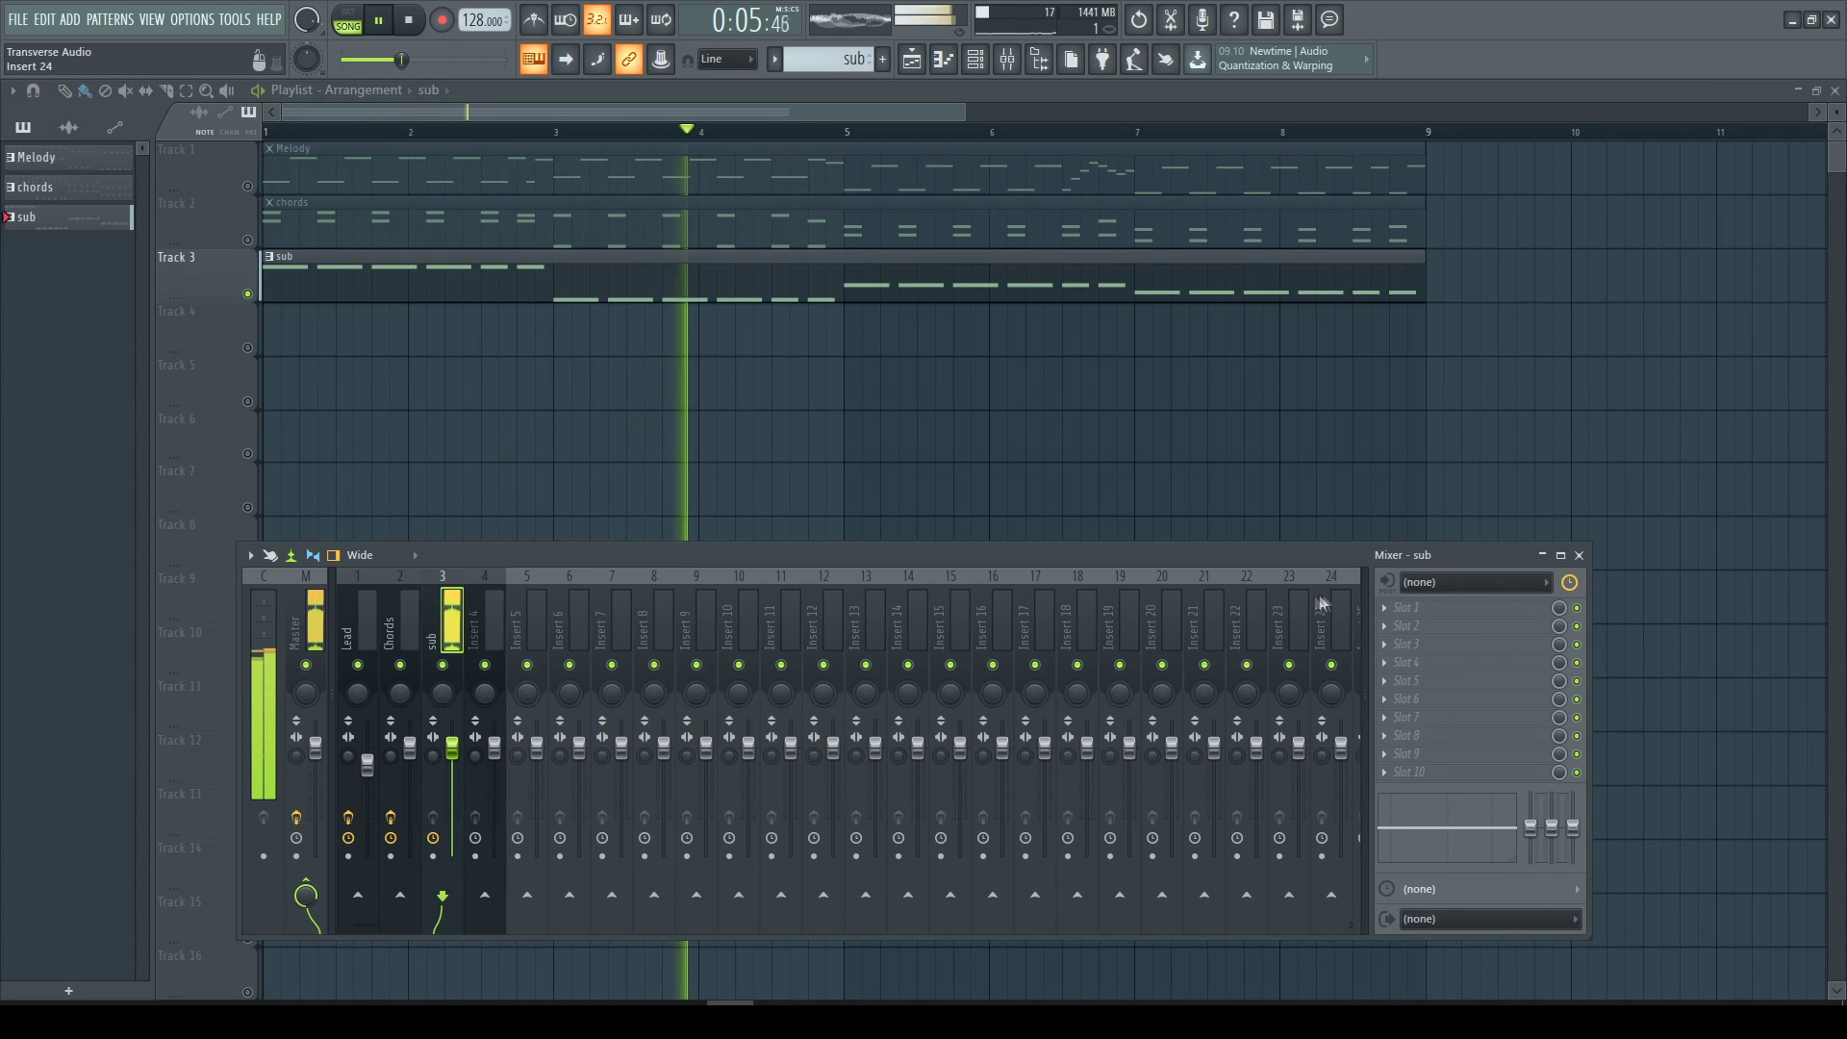
Load FabFilter Pro-Q 2 on the sub mixer track and add a 96 dB/oct high cut between 100 and 200 Hz.
click(1417, 616)
click(863, 585)
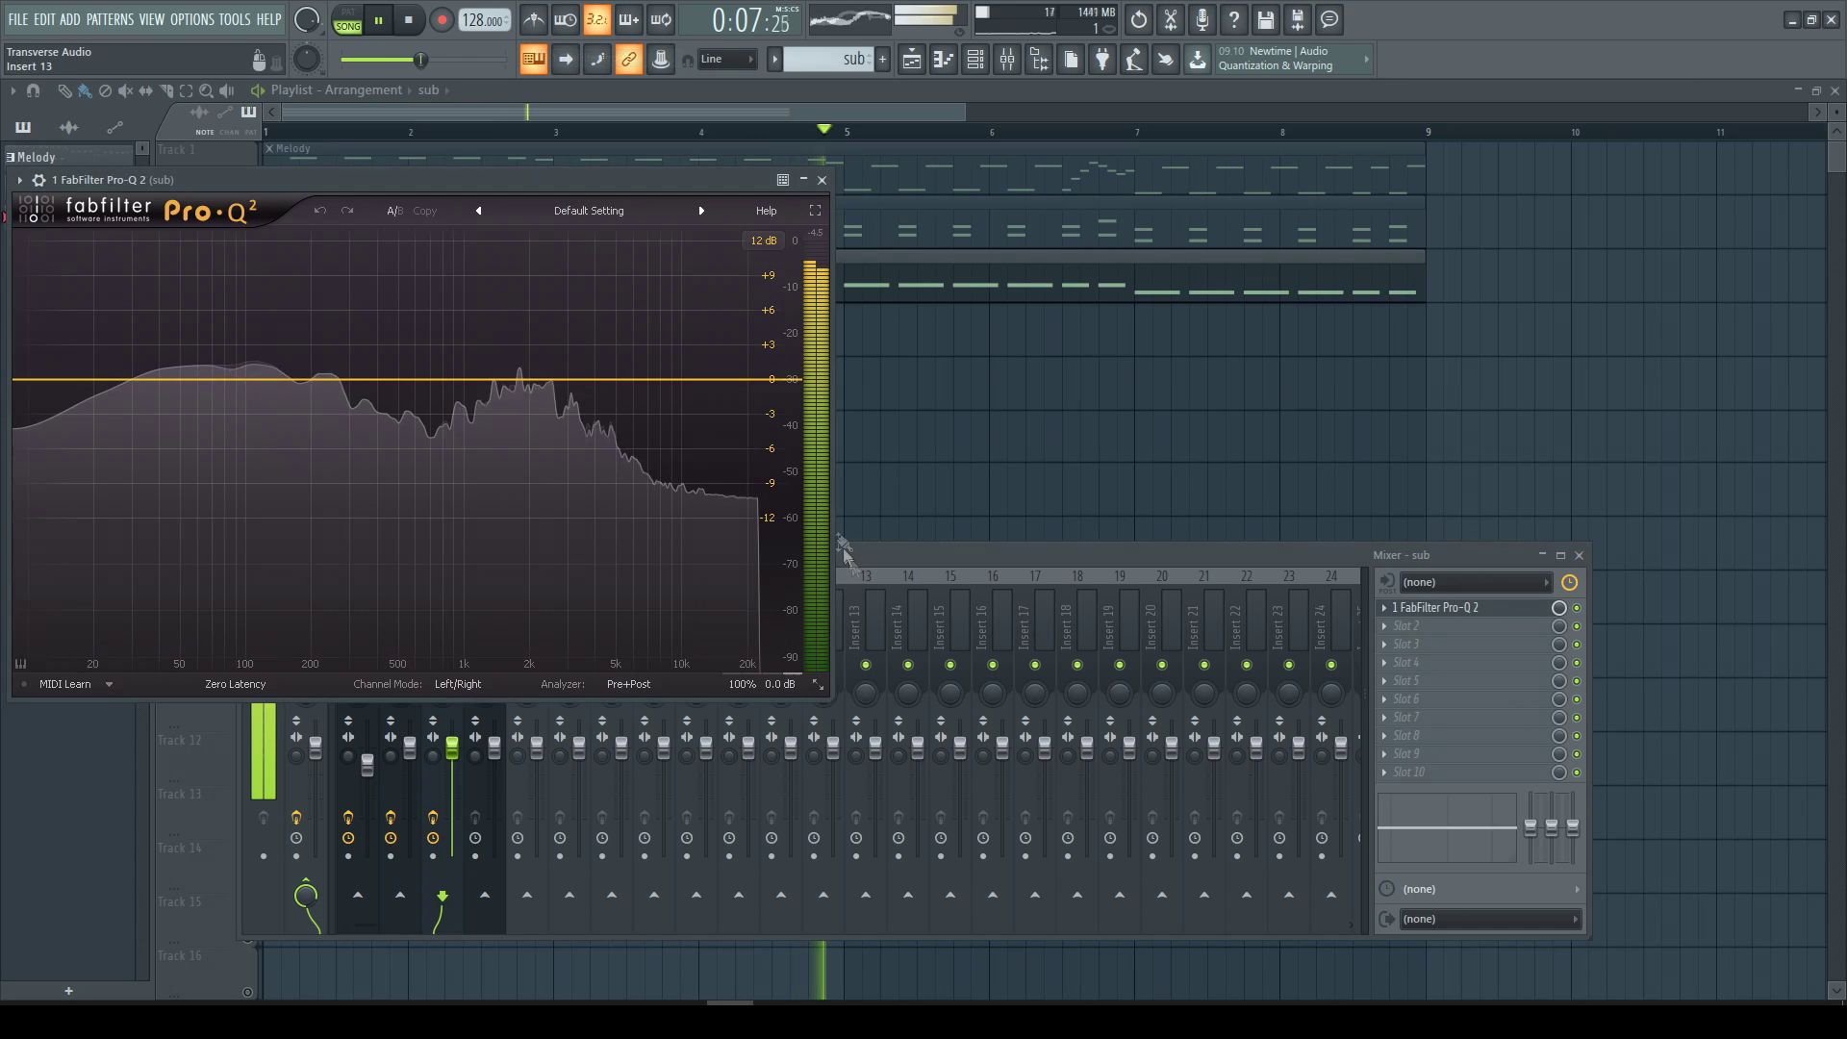
drag(794, 382, 287, 381)
scroll(265, 417, up, 5)
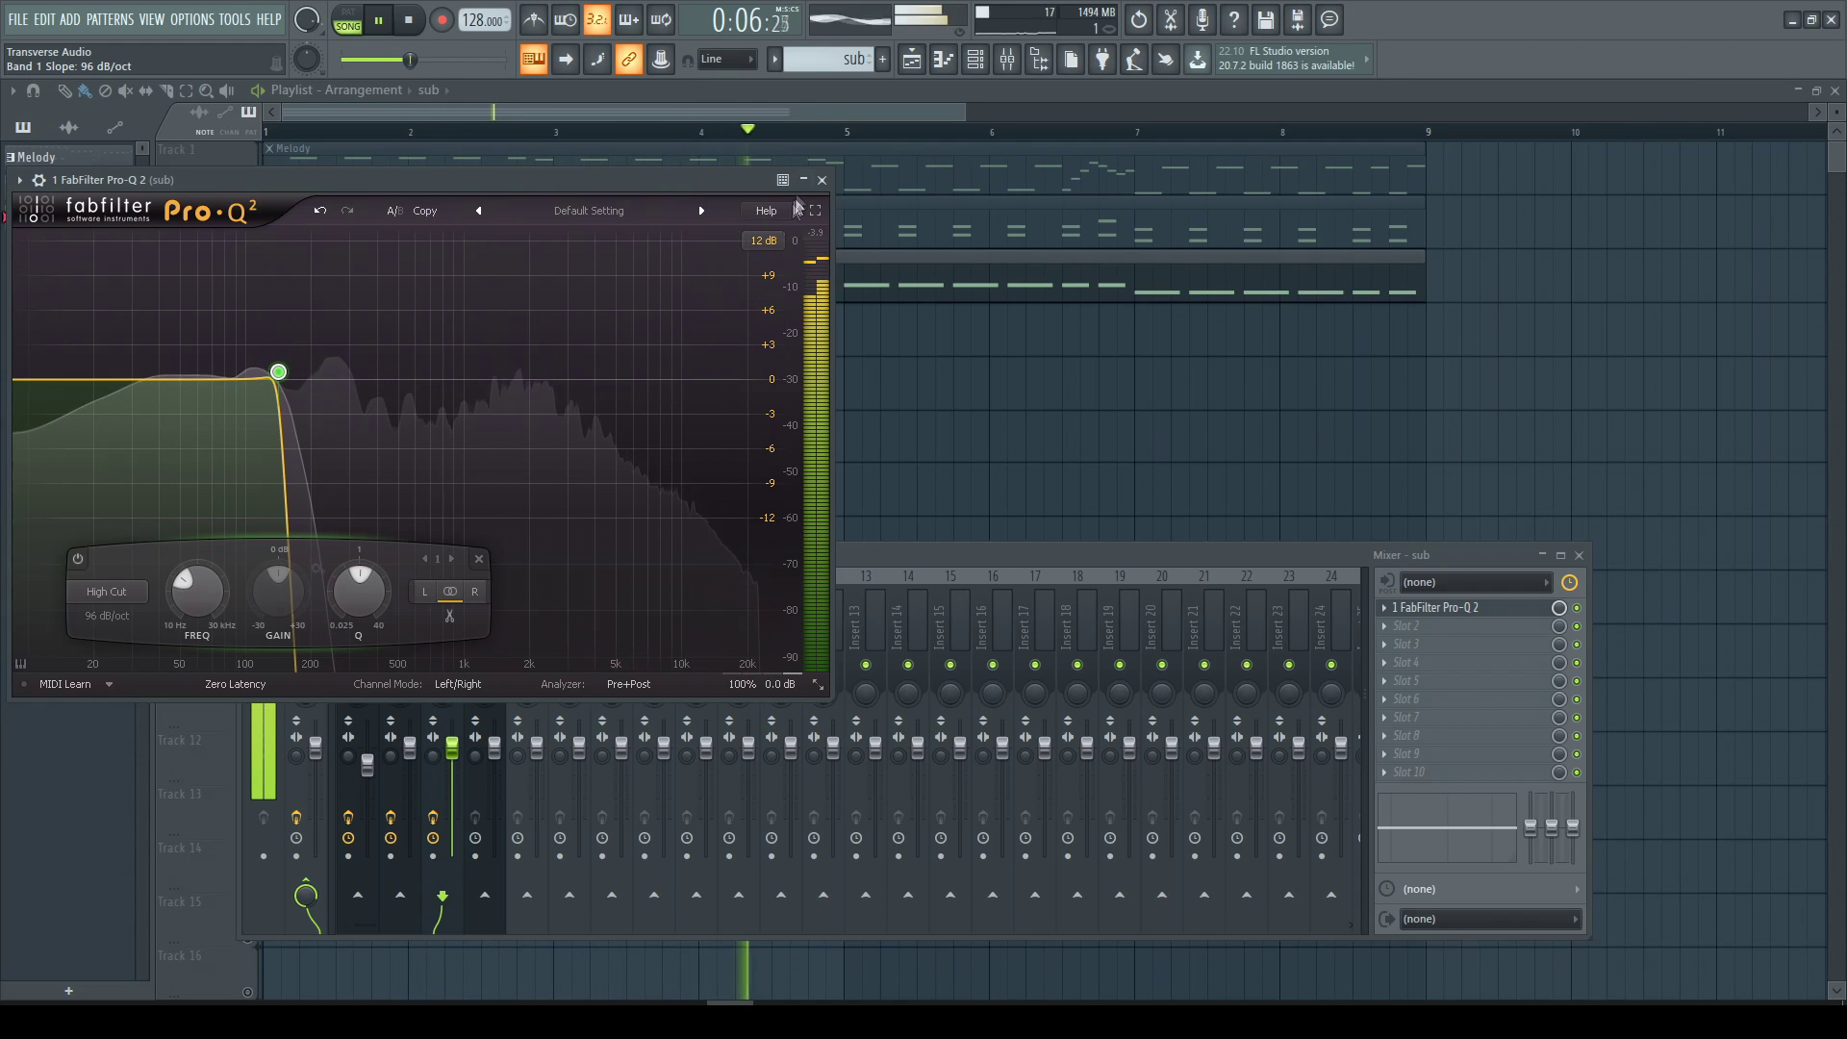
click(822, 181)
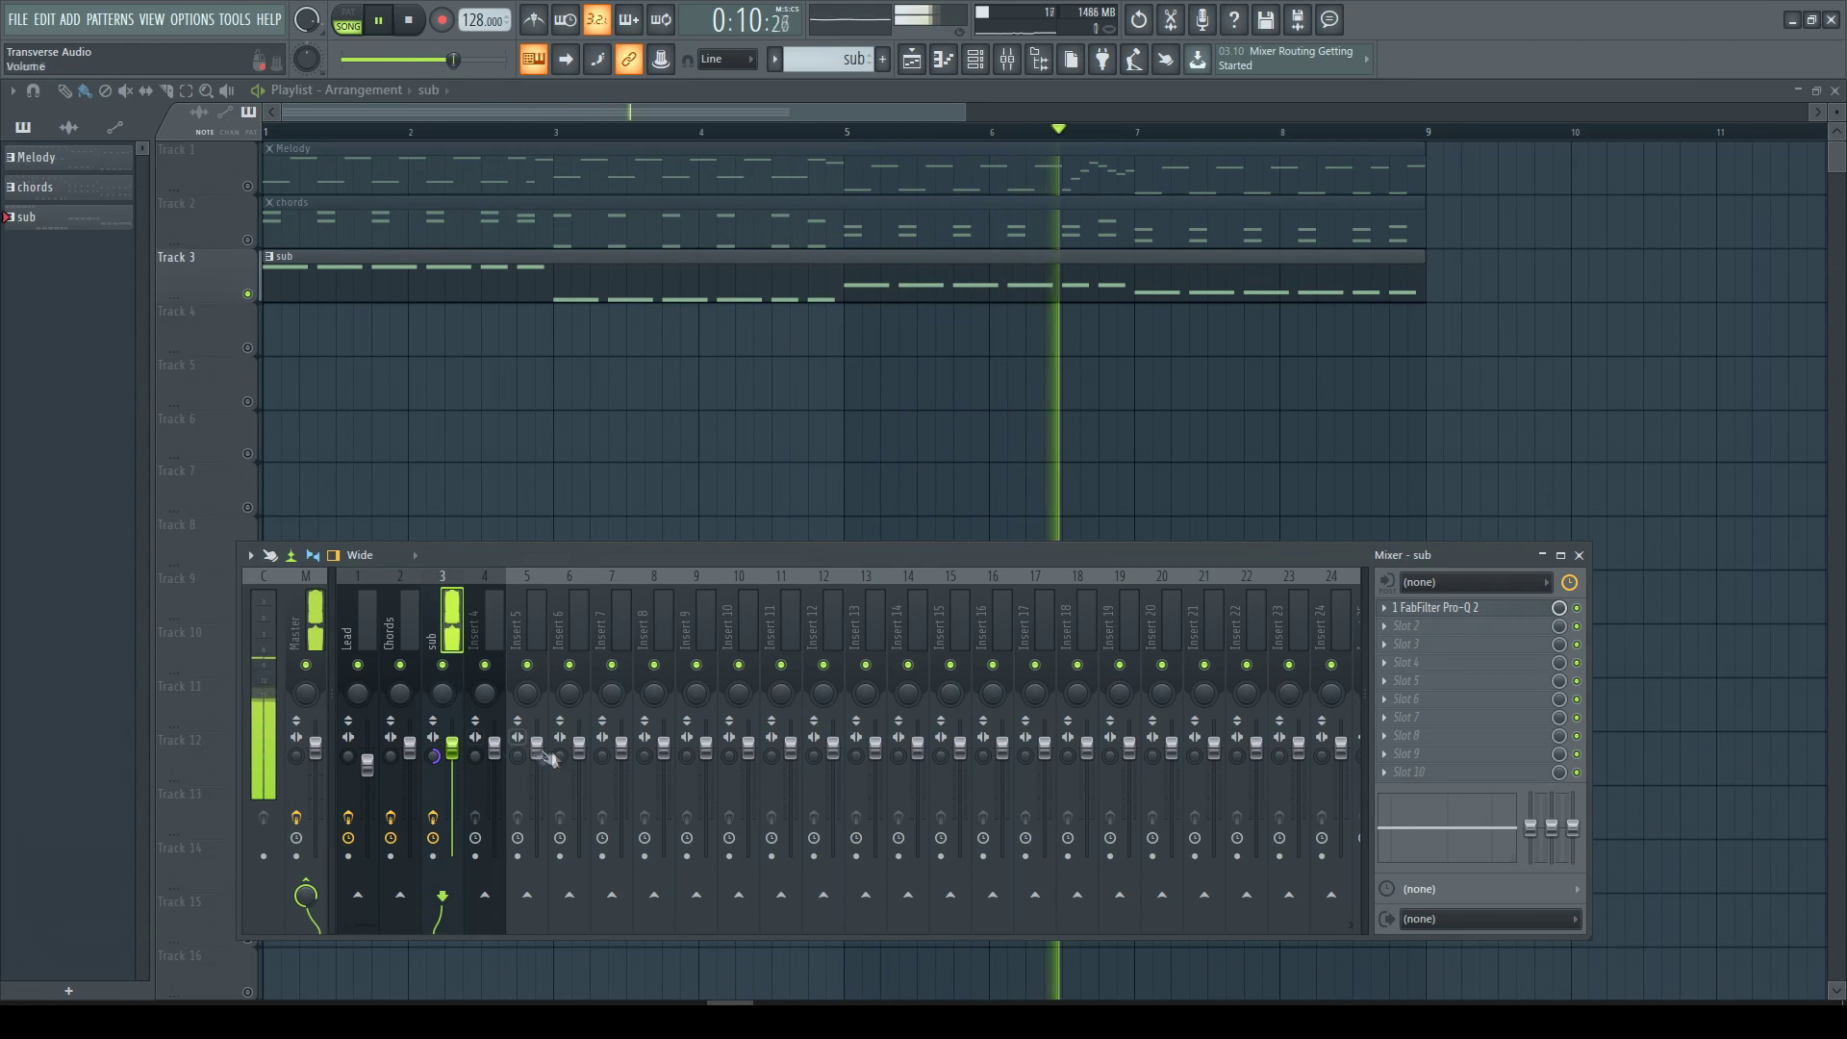
Load FabFilter Pro-C 2 in the second effect slot of the sub mixer track with the DI Attack Enhancer bM preset.
click(1406, 626)
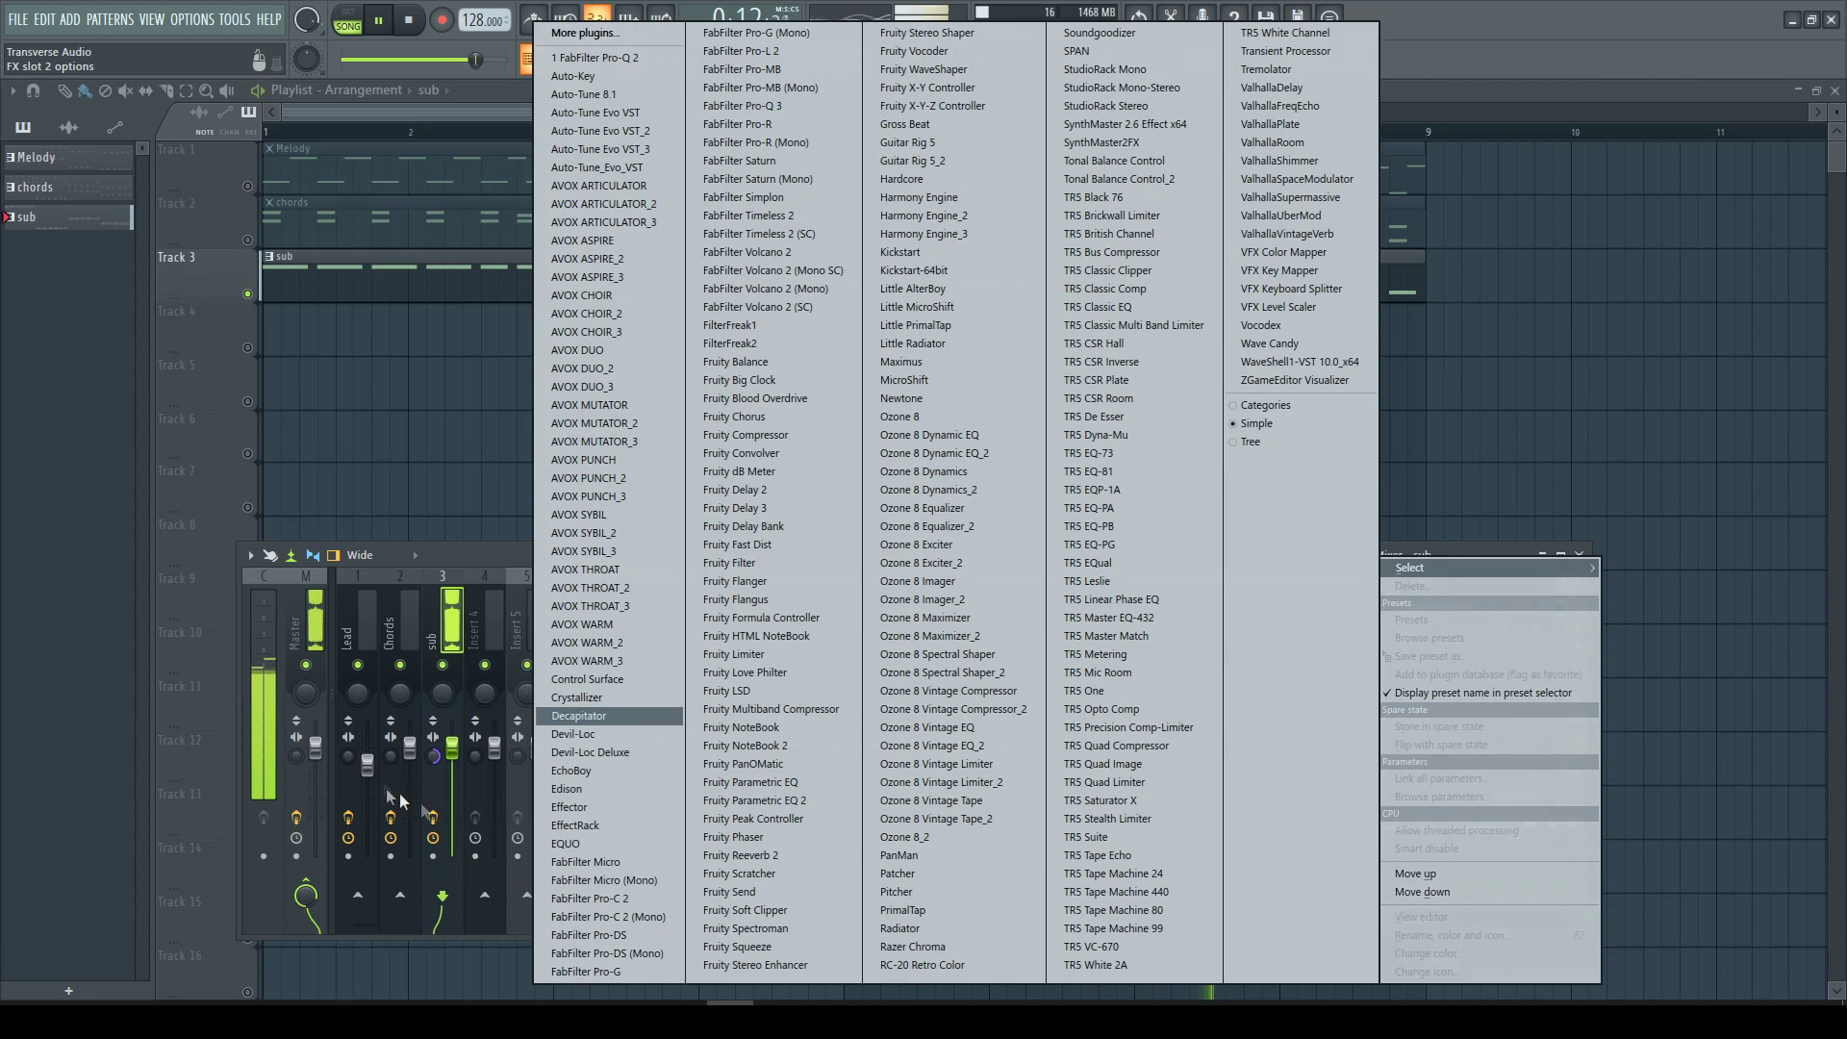
click(641, 898)
click(561, 236)
mouse_move(573, 250)
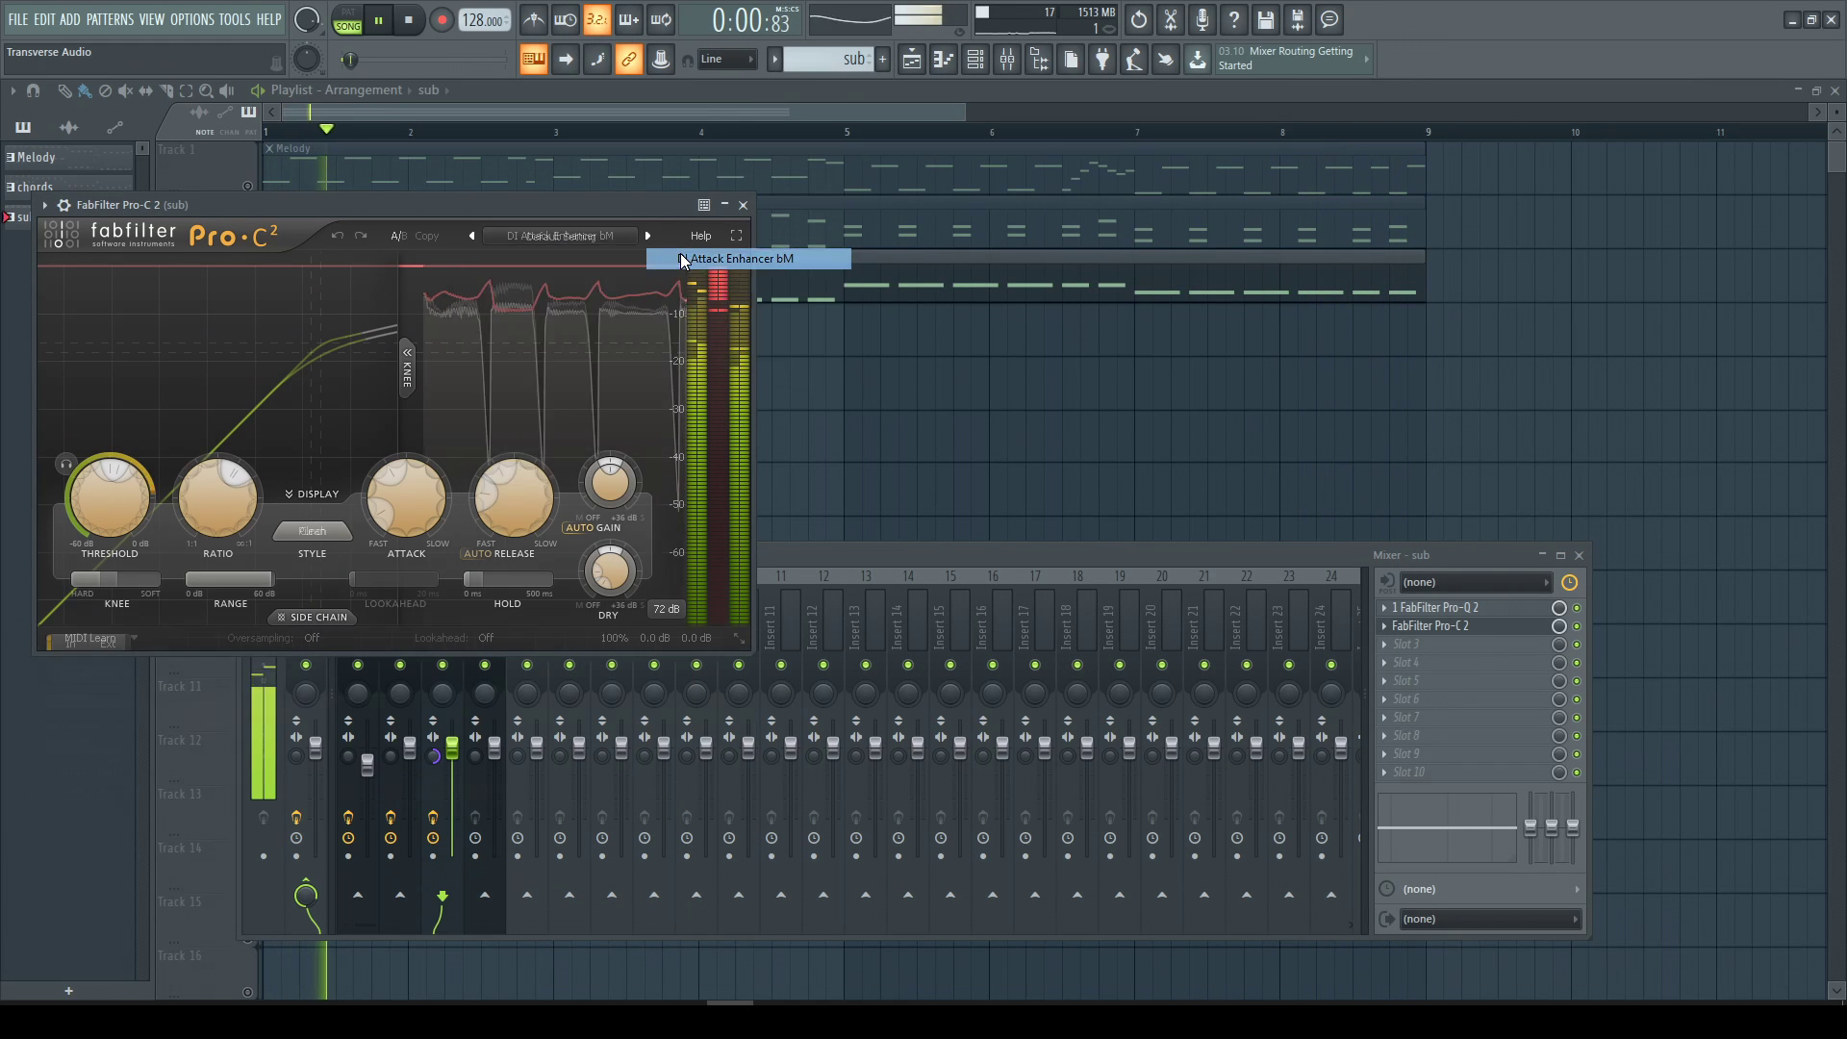
click(760, 256)
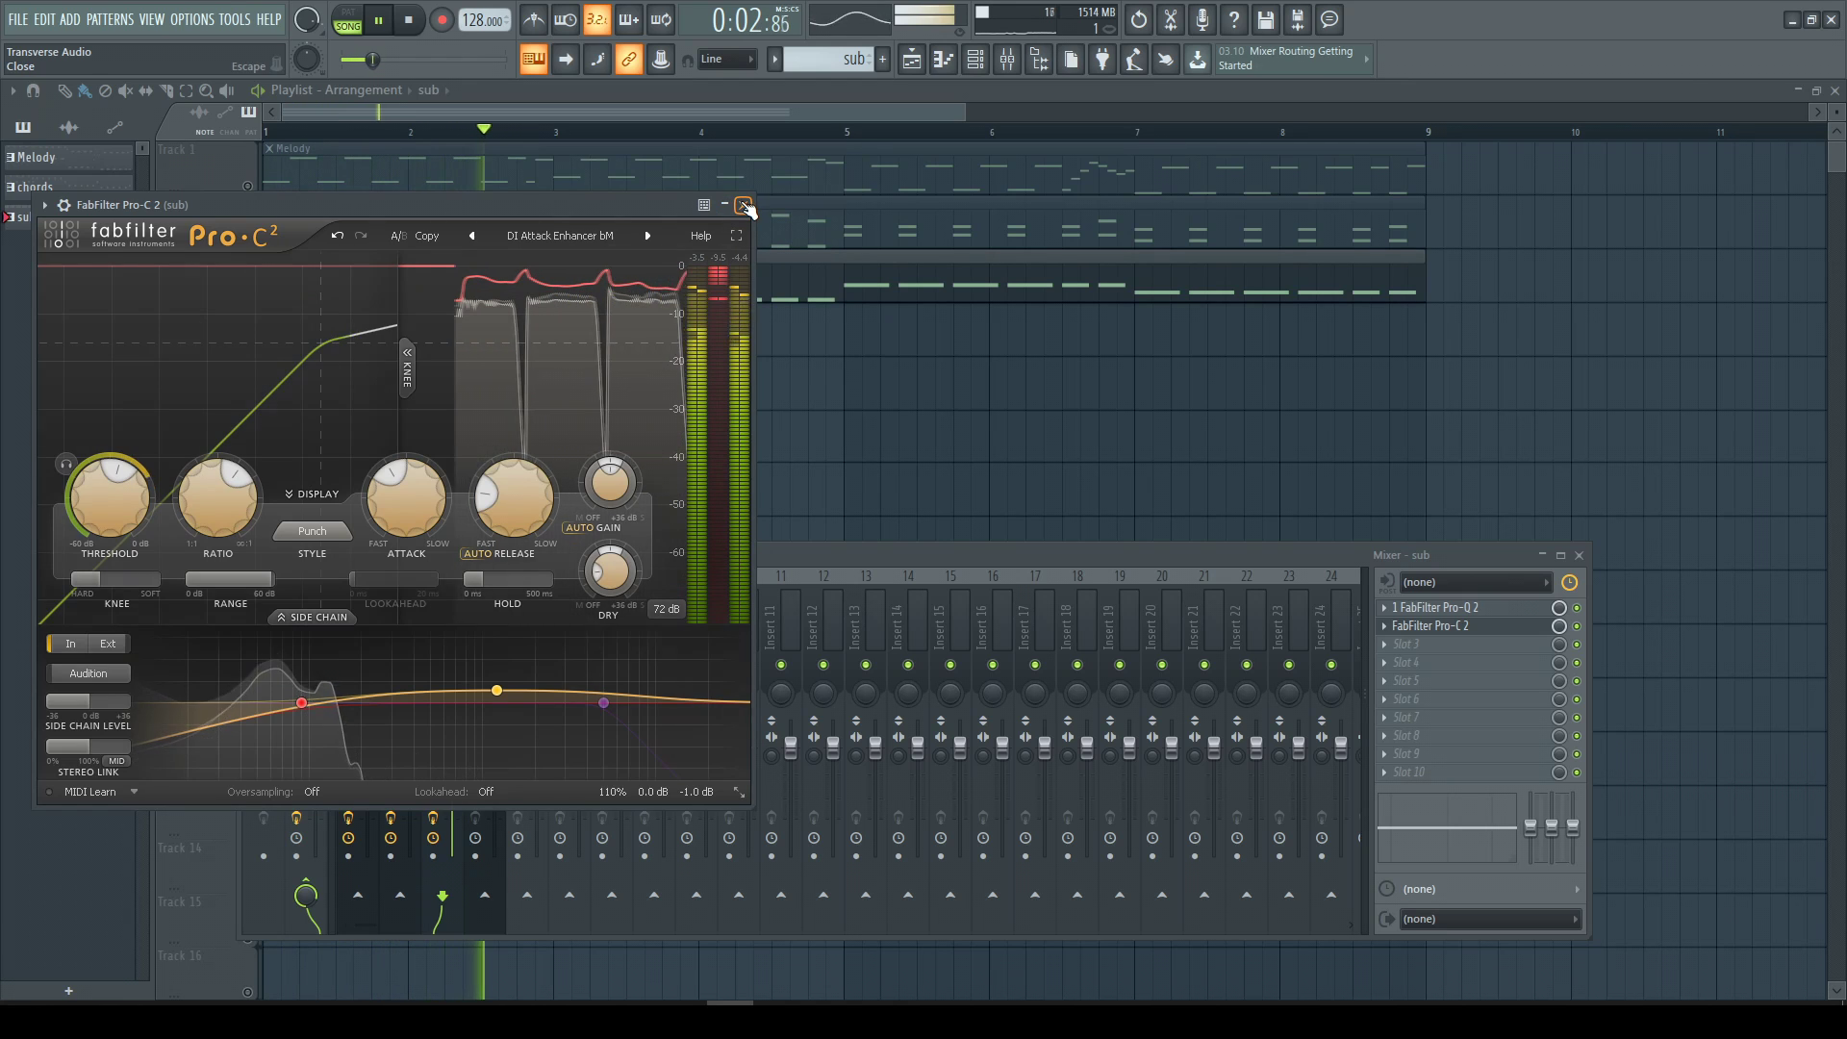
click(741, 206)
Load Kickstart in the third effect slot of the sub mixer track with the mix at 100% and the first 1/4 curve.
right_click(1415, 644)
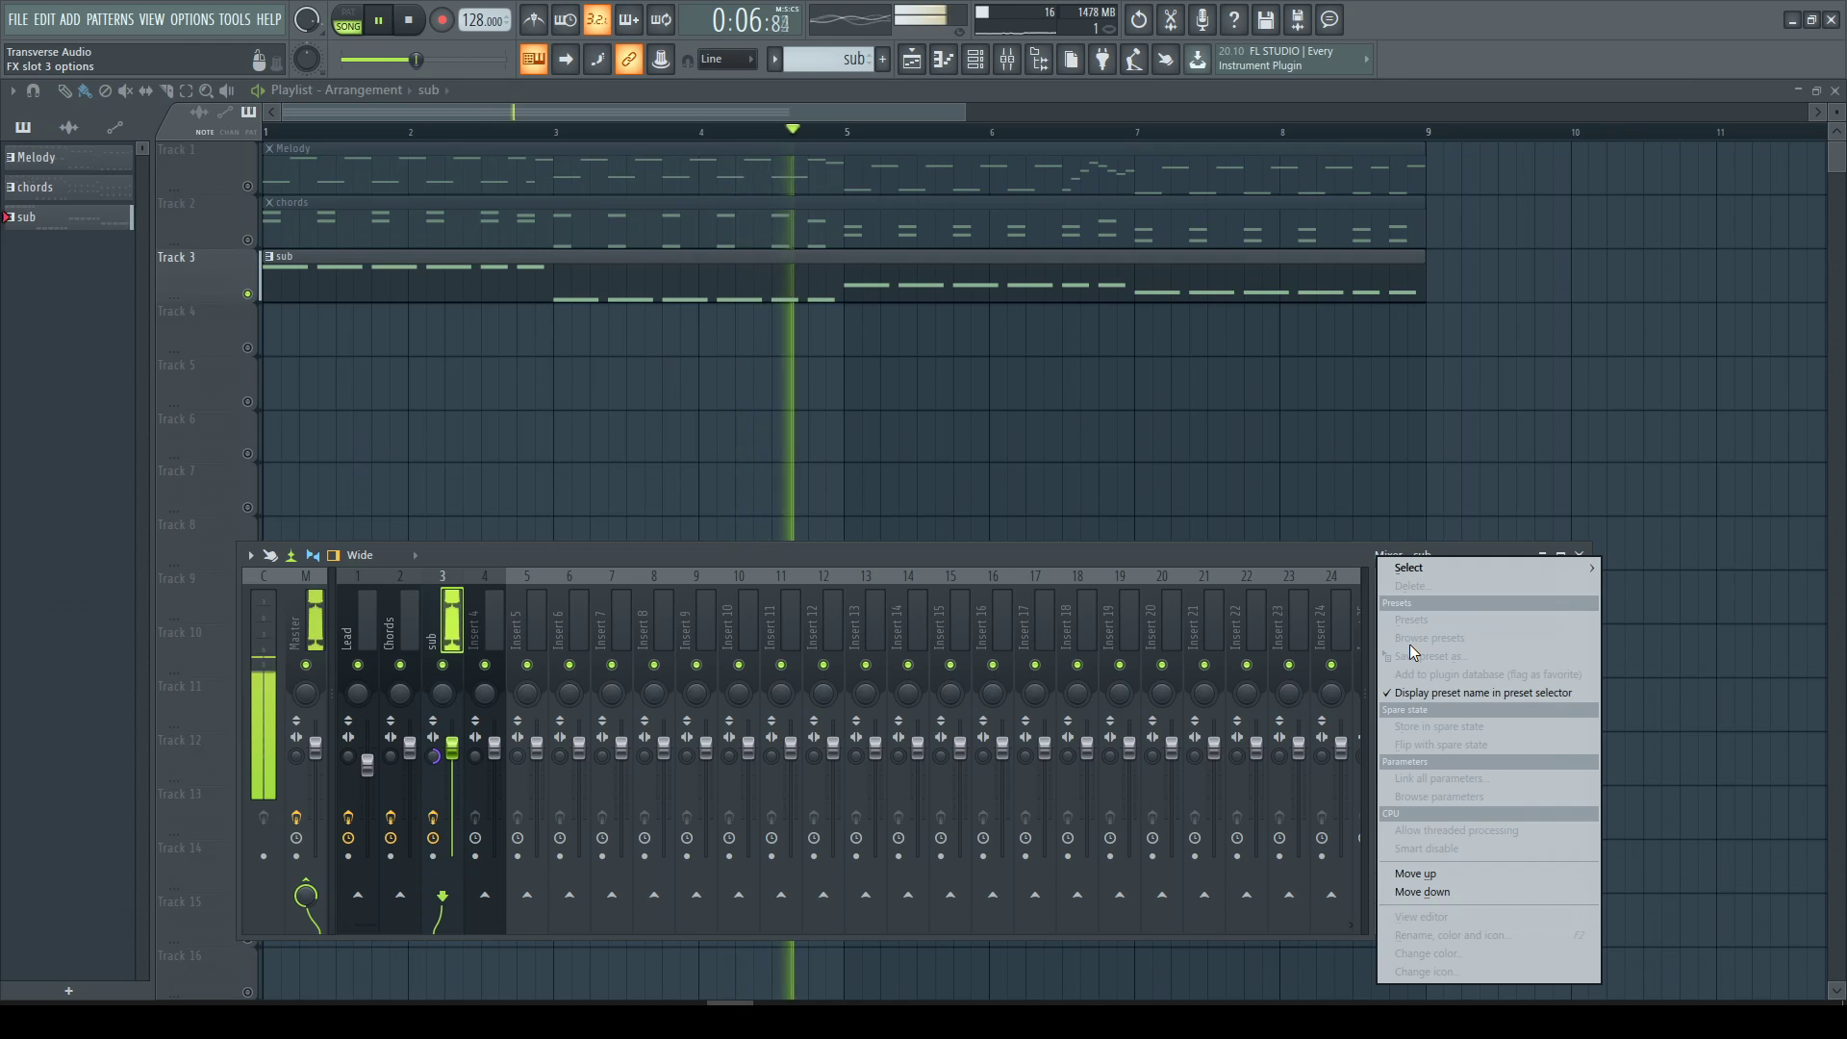
mouse_move(1395, 568)
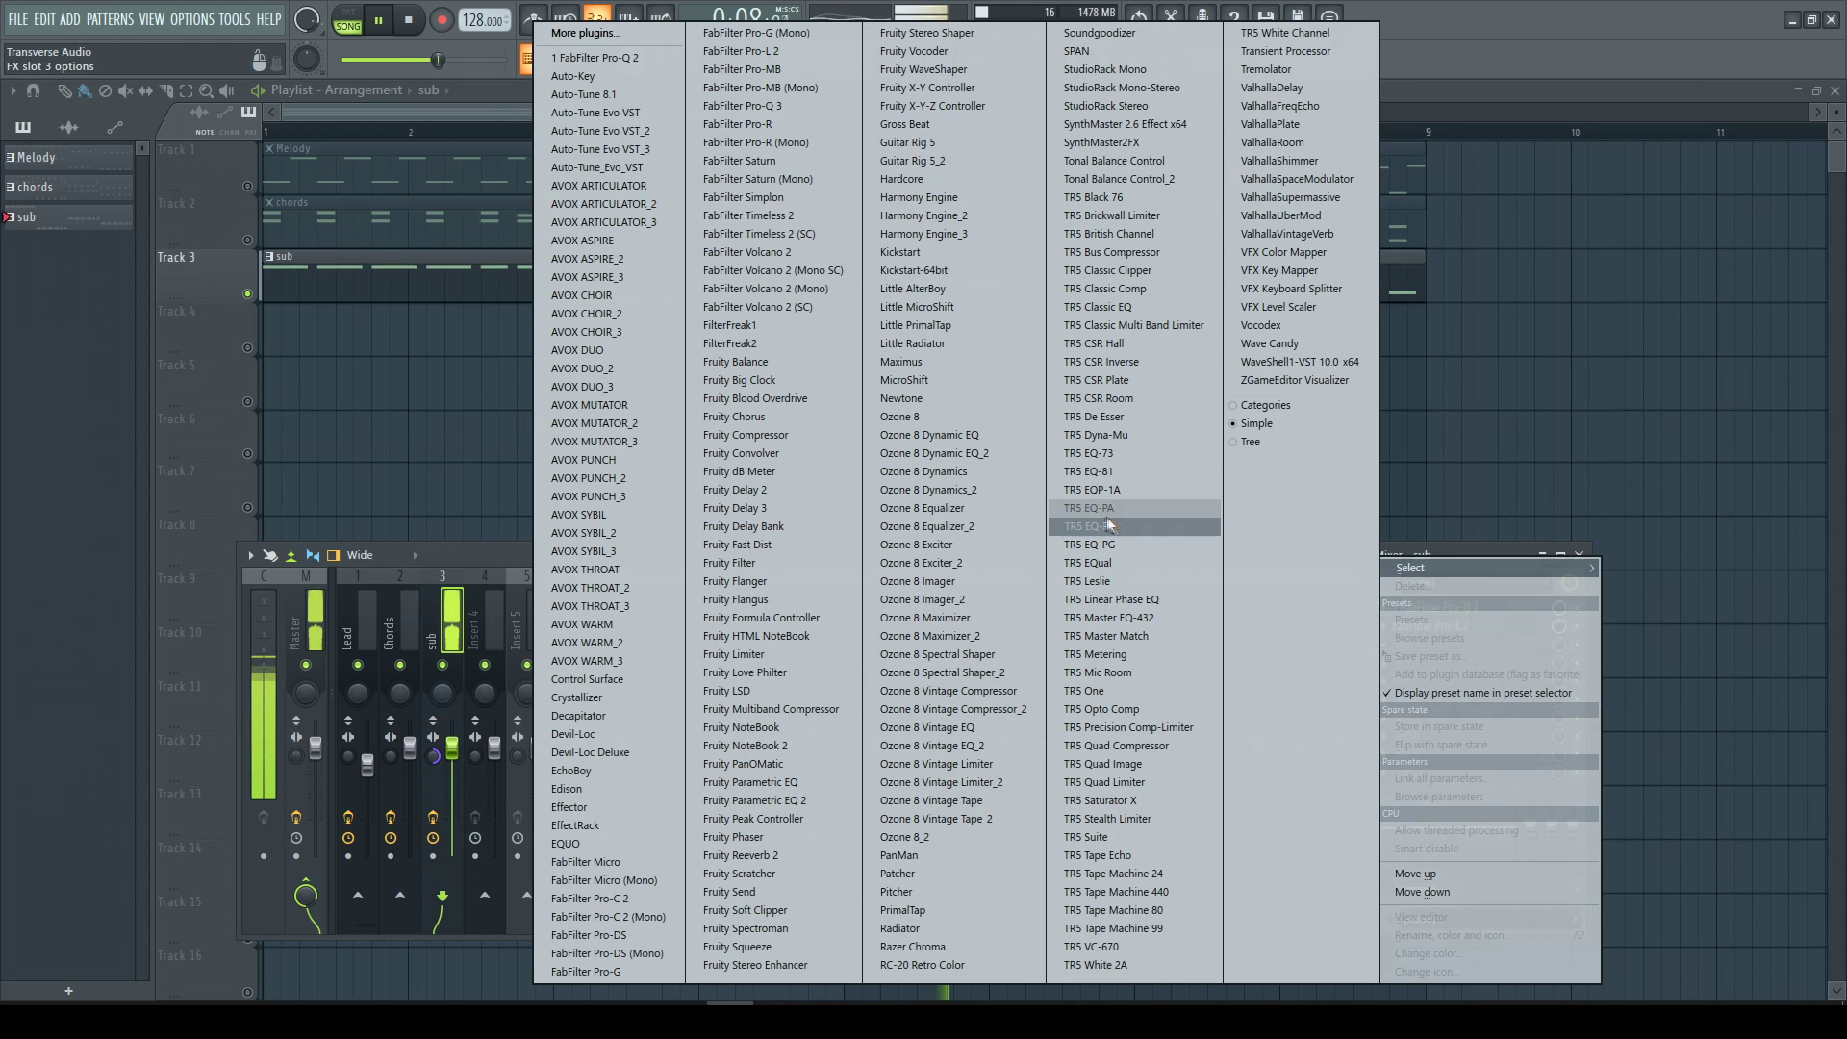
click(945, 252)
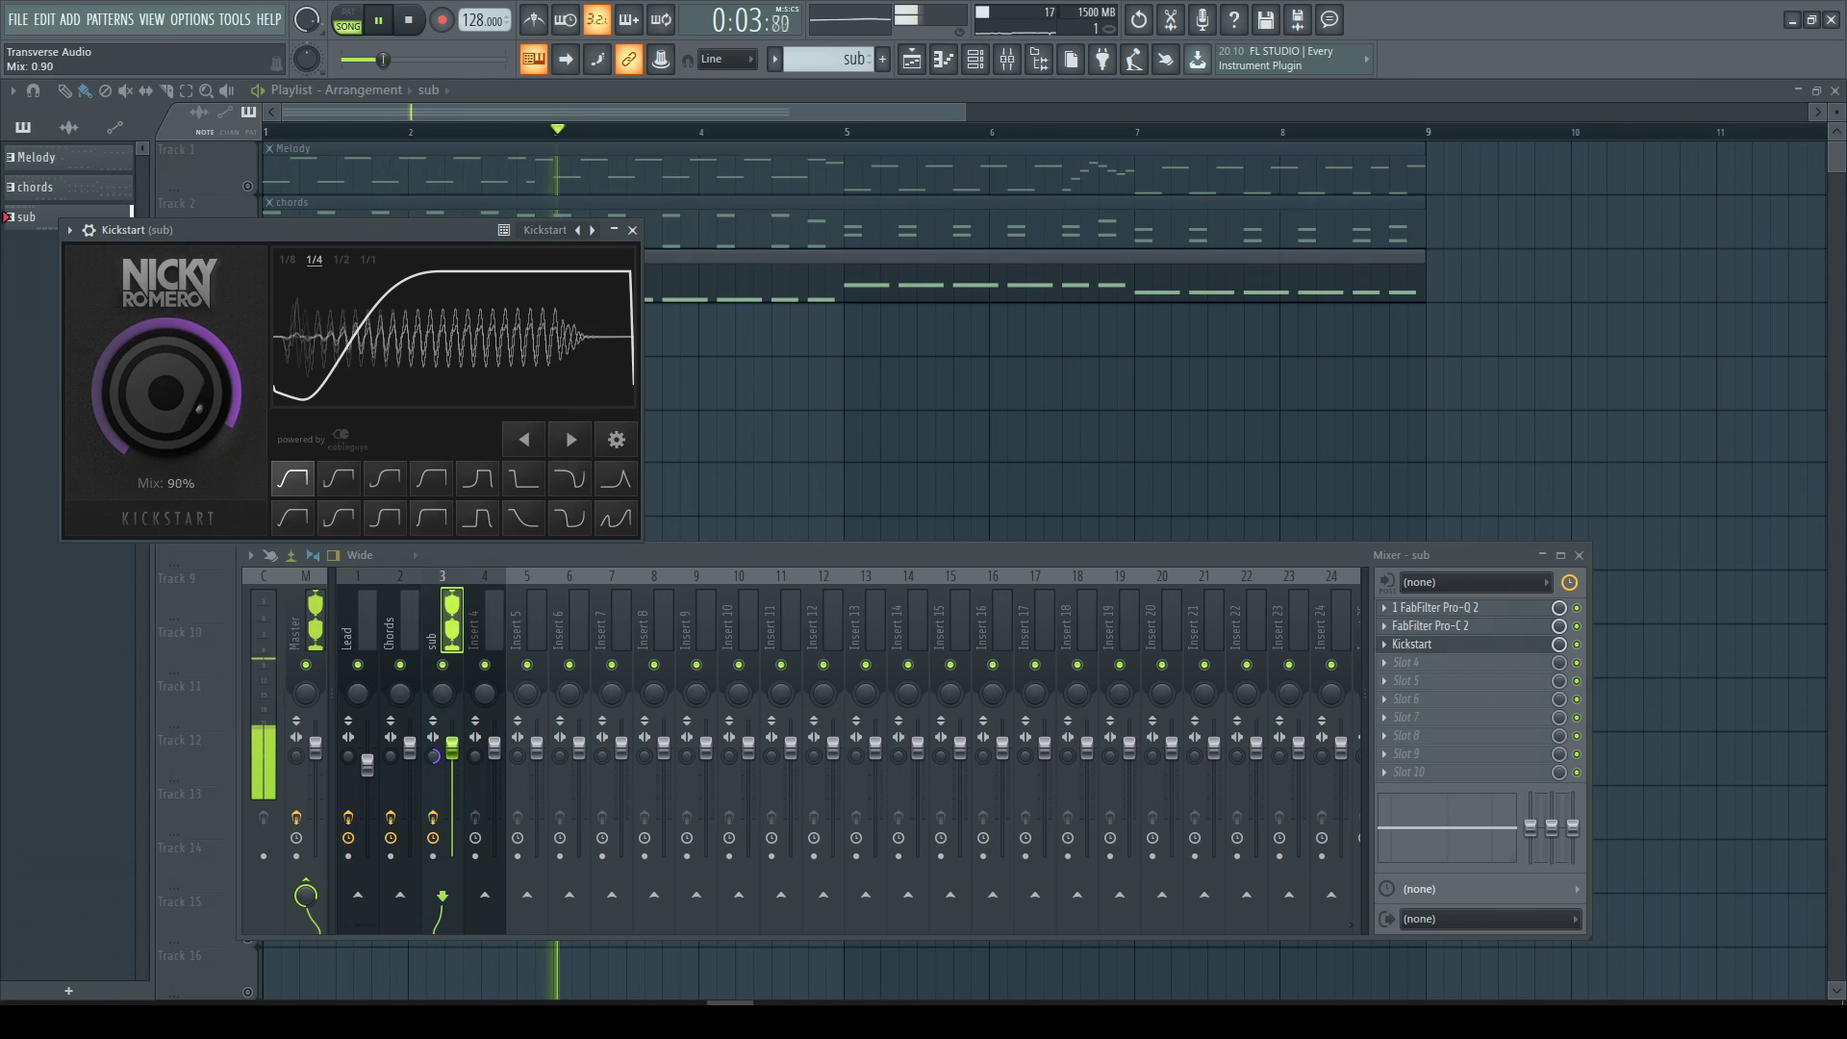
drag(175, 421, 175, 356)
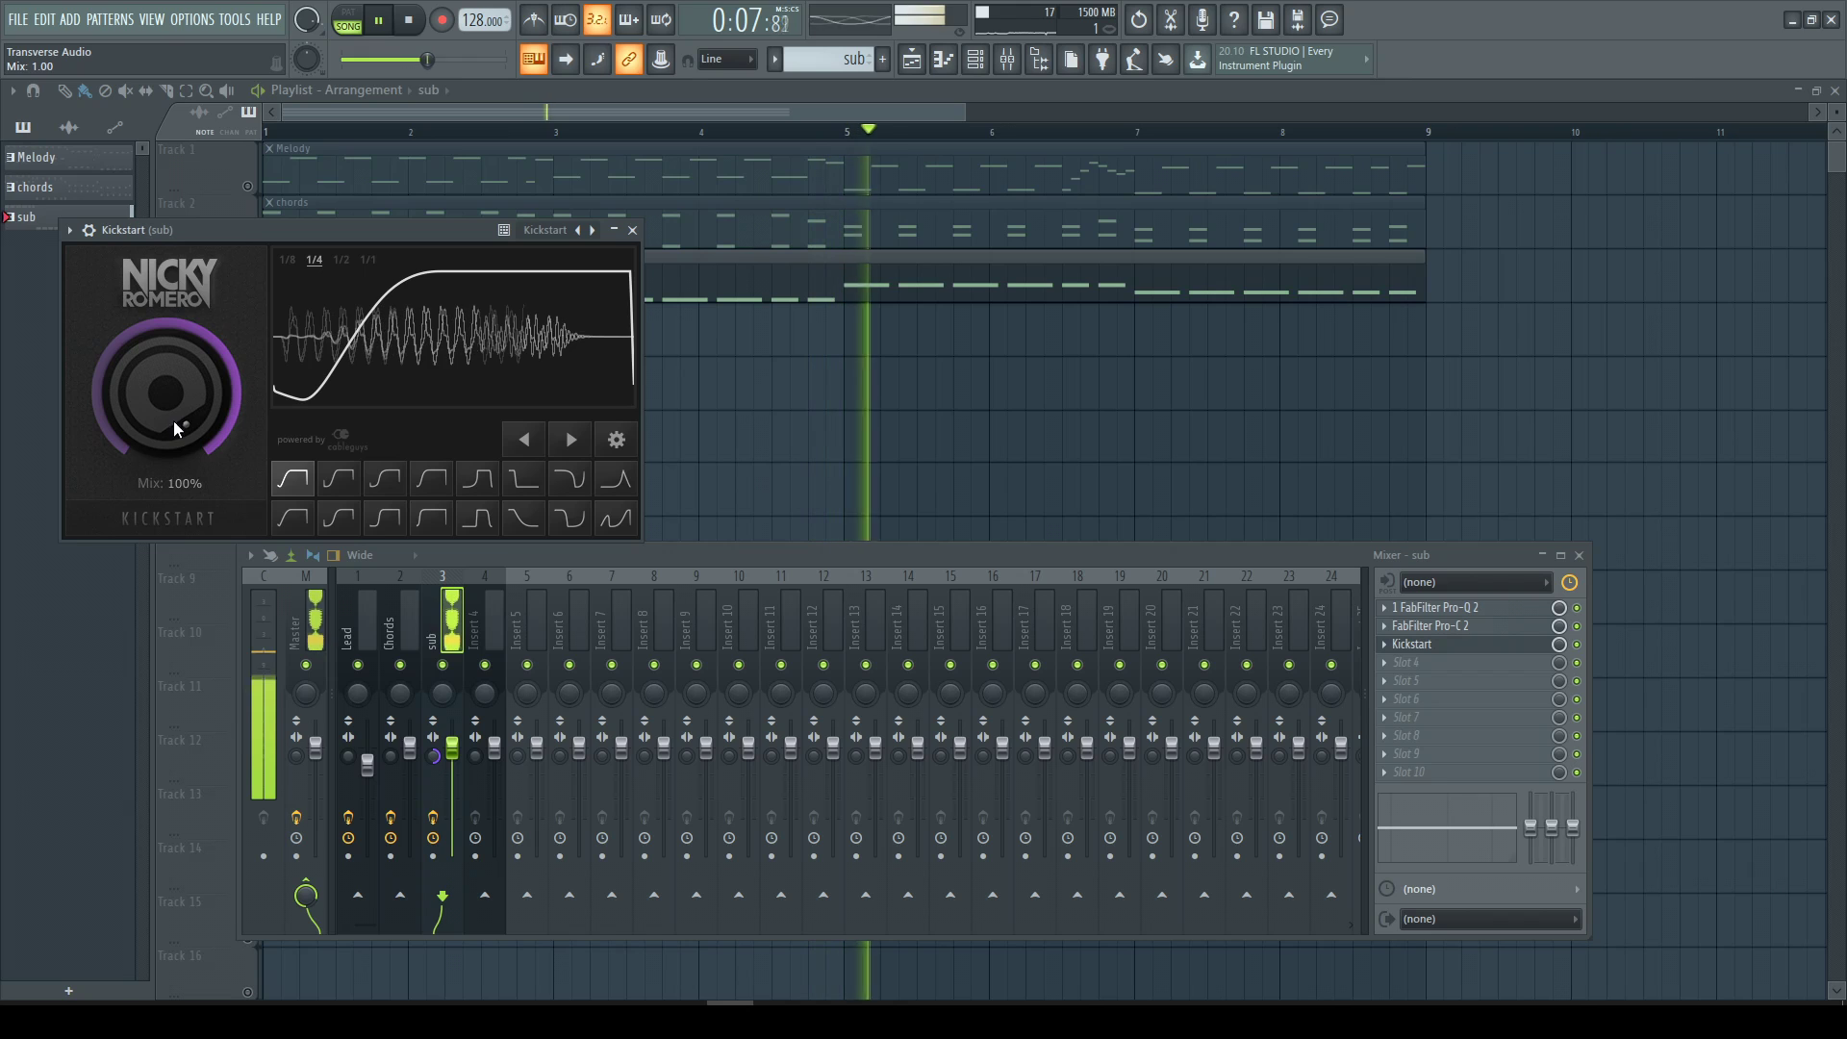
click(290, 481)
click(294, 481)
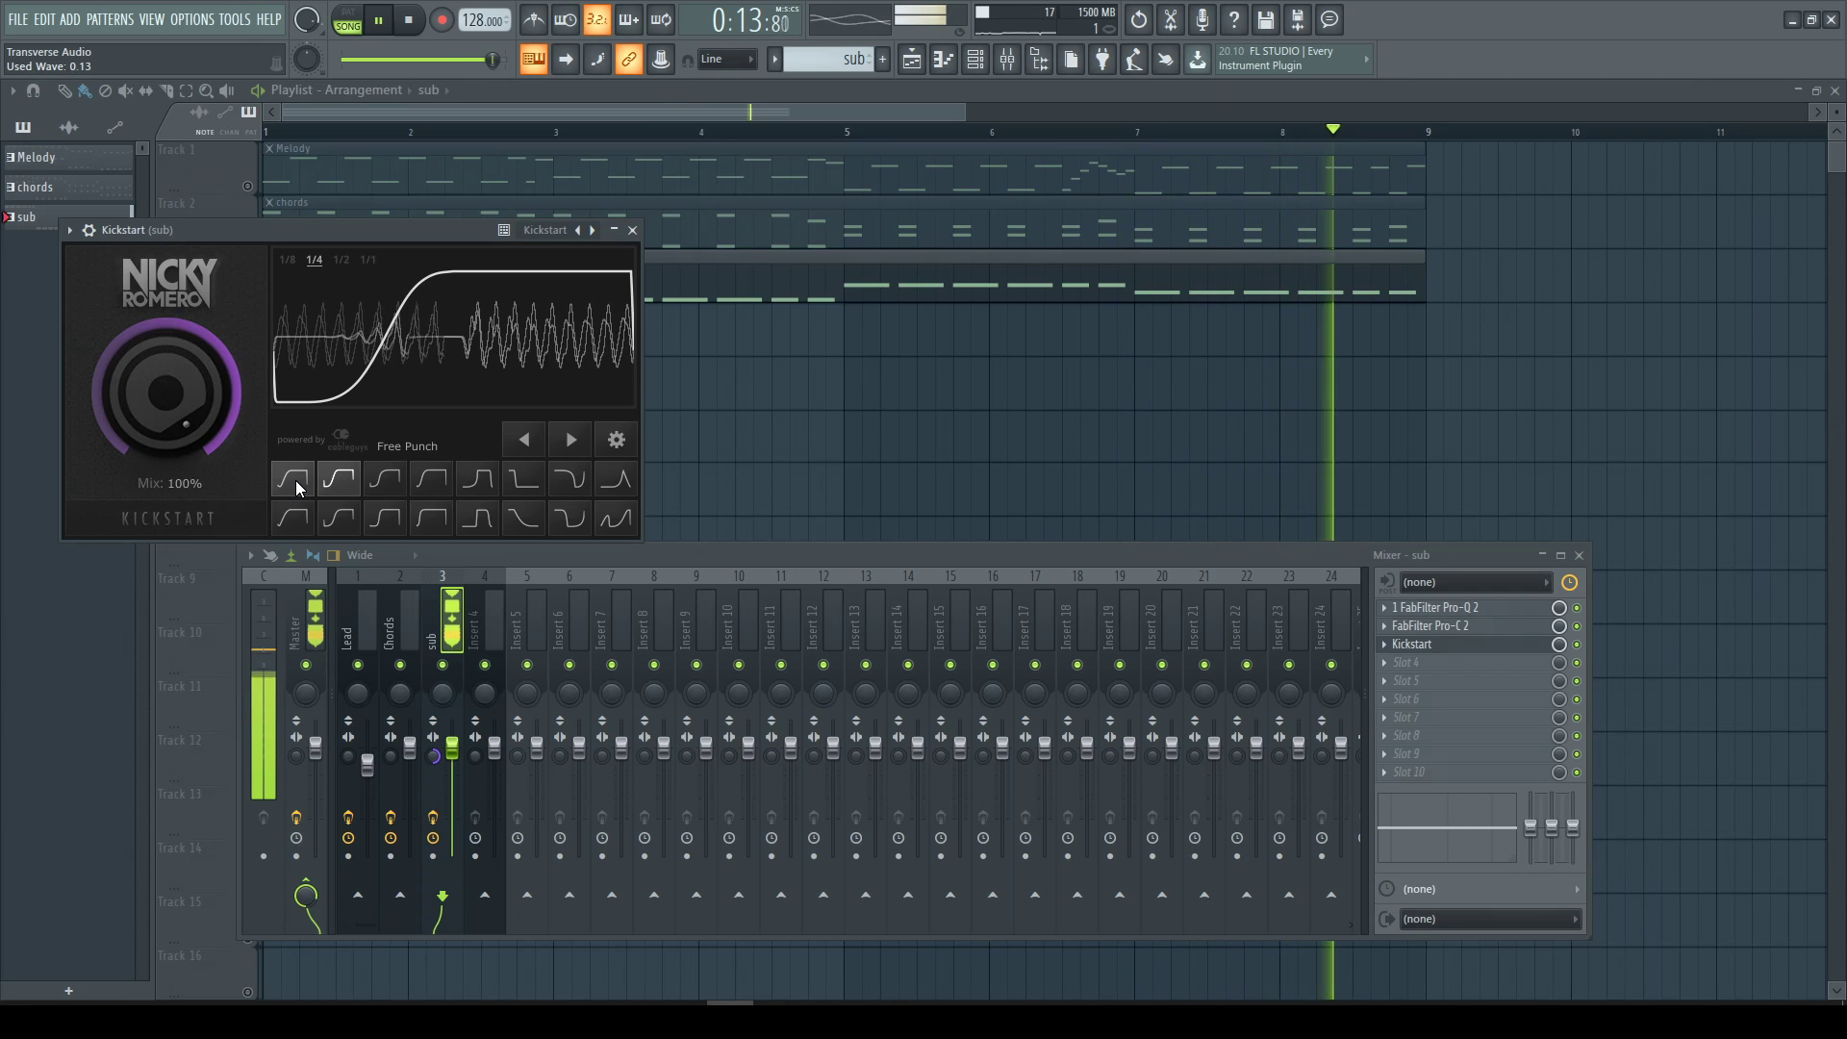
click(296, 483)
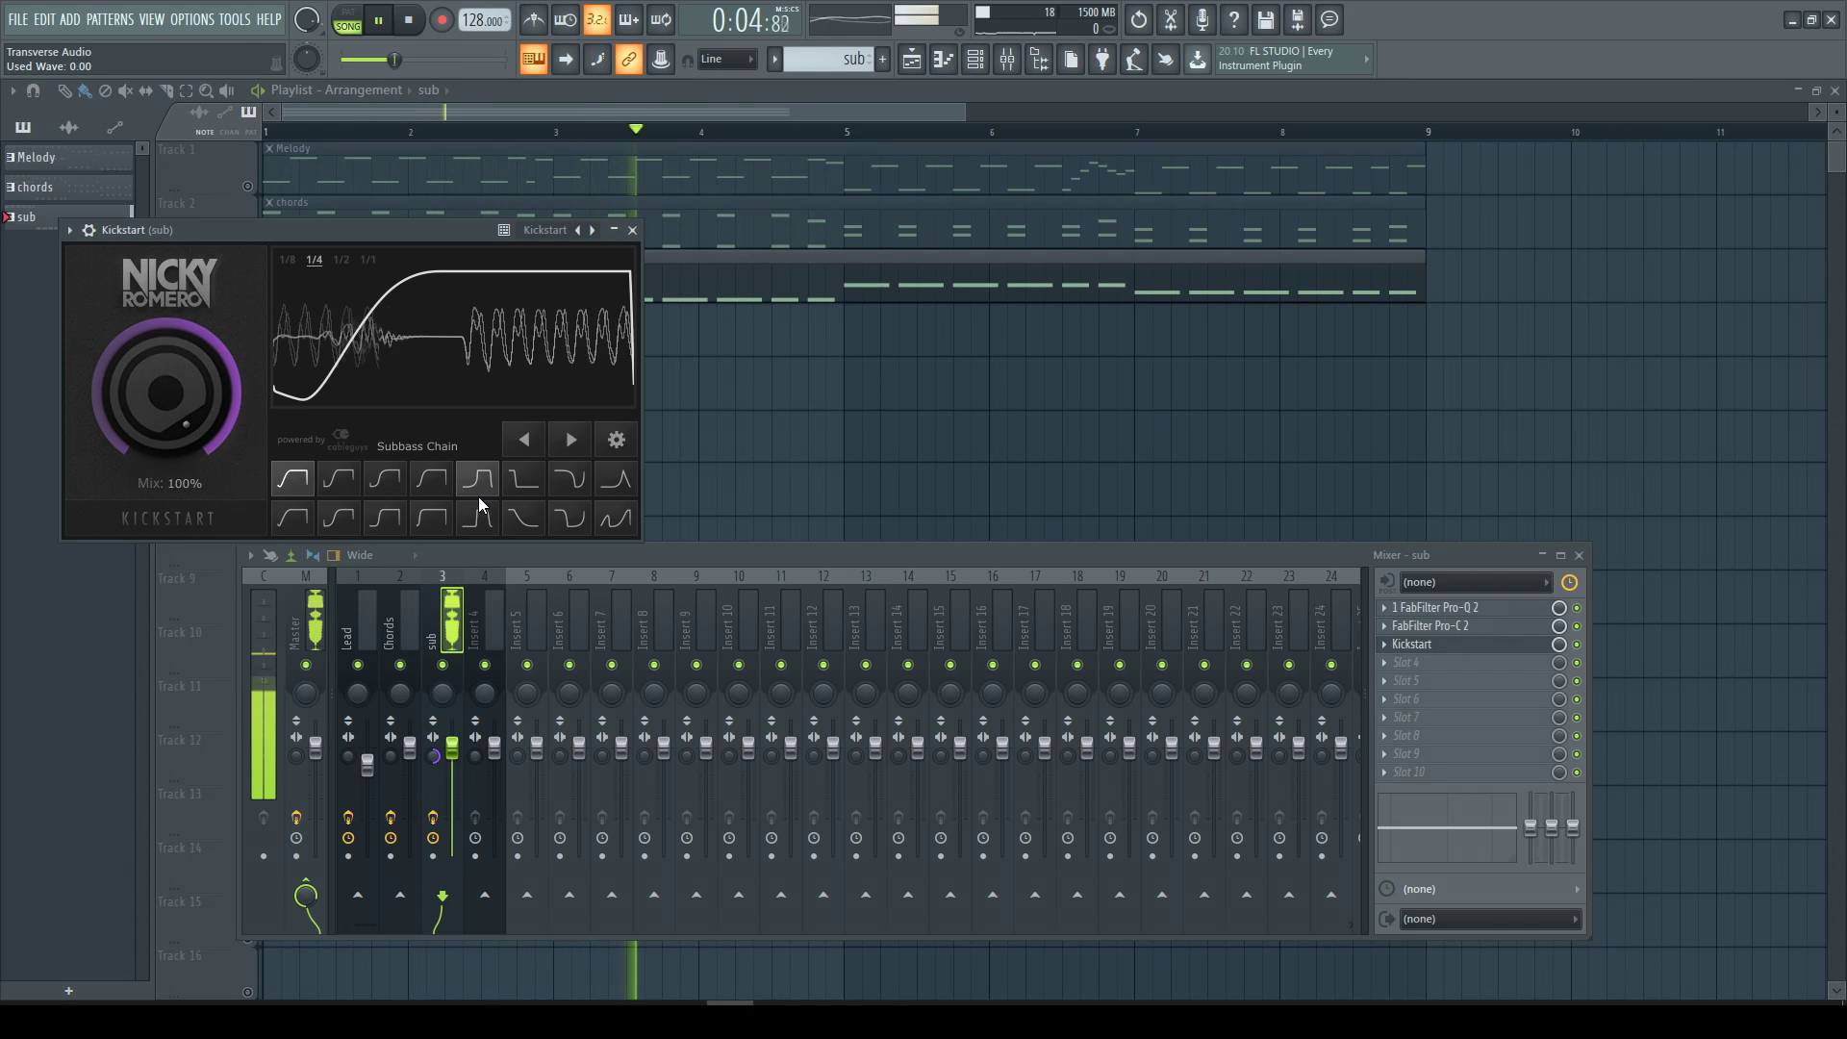
click(632, 230)
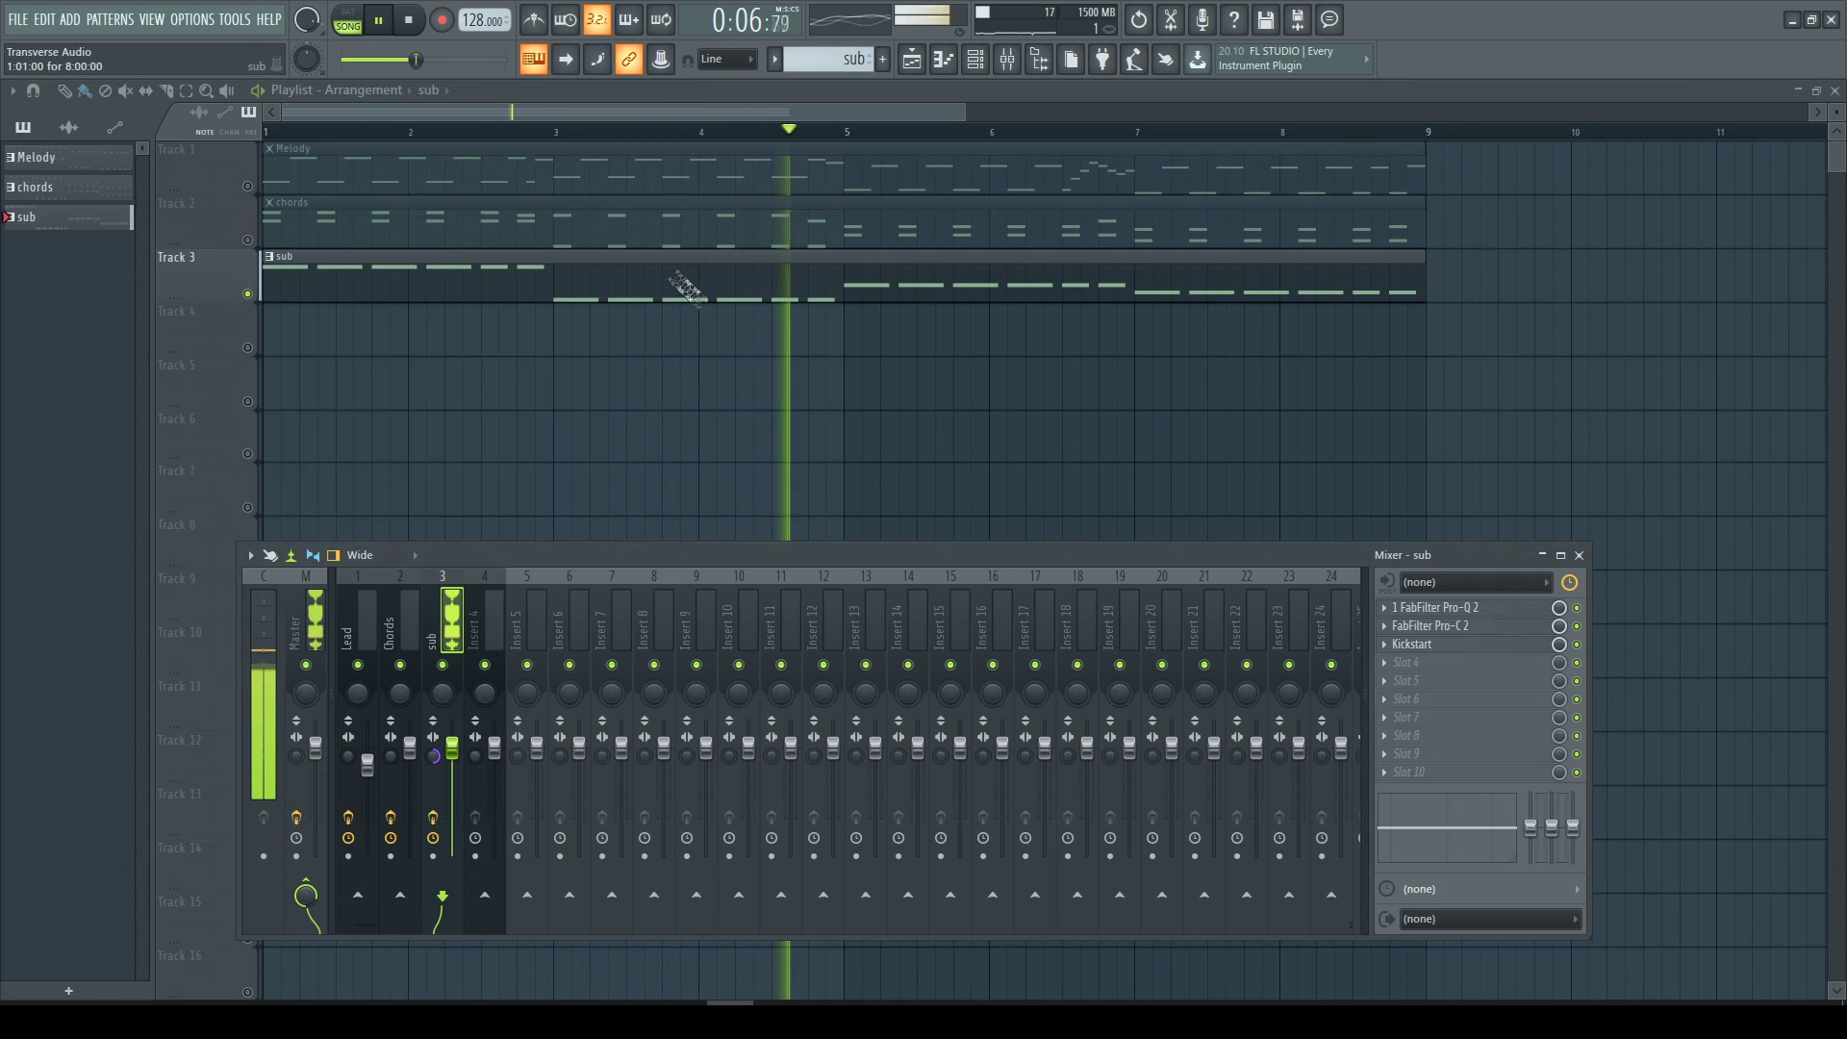
Clone the sub channel and use the Serum preset BASS - Brooks 04 on the copy.
click(975, 62)
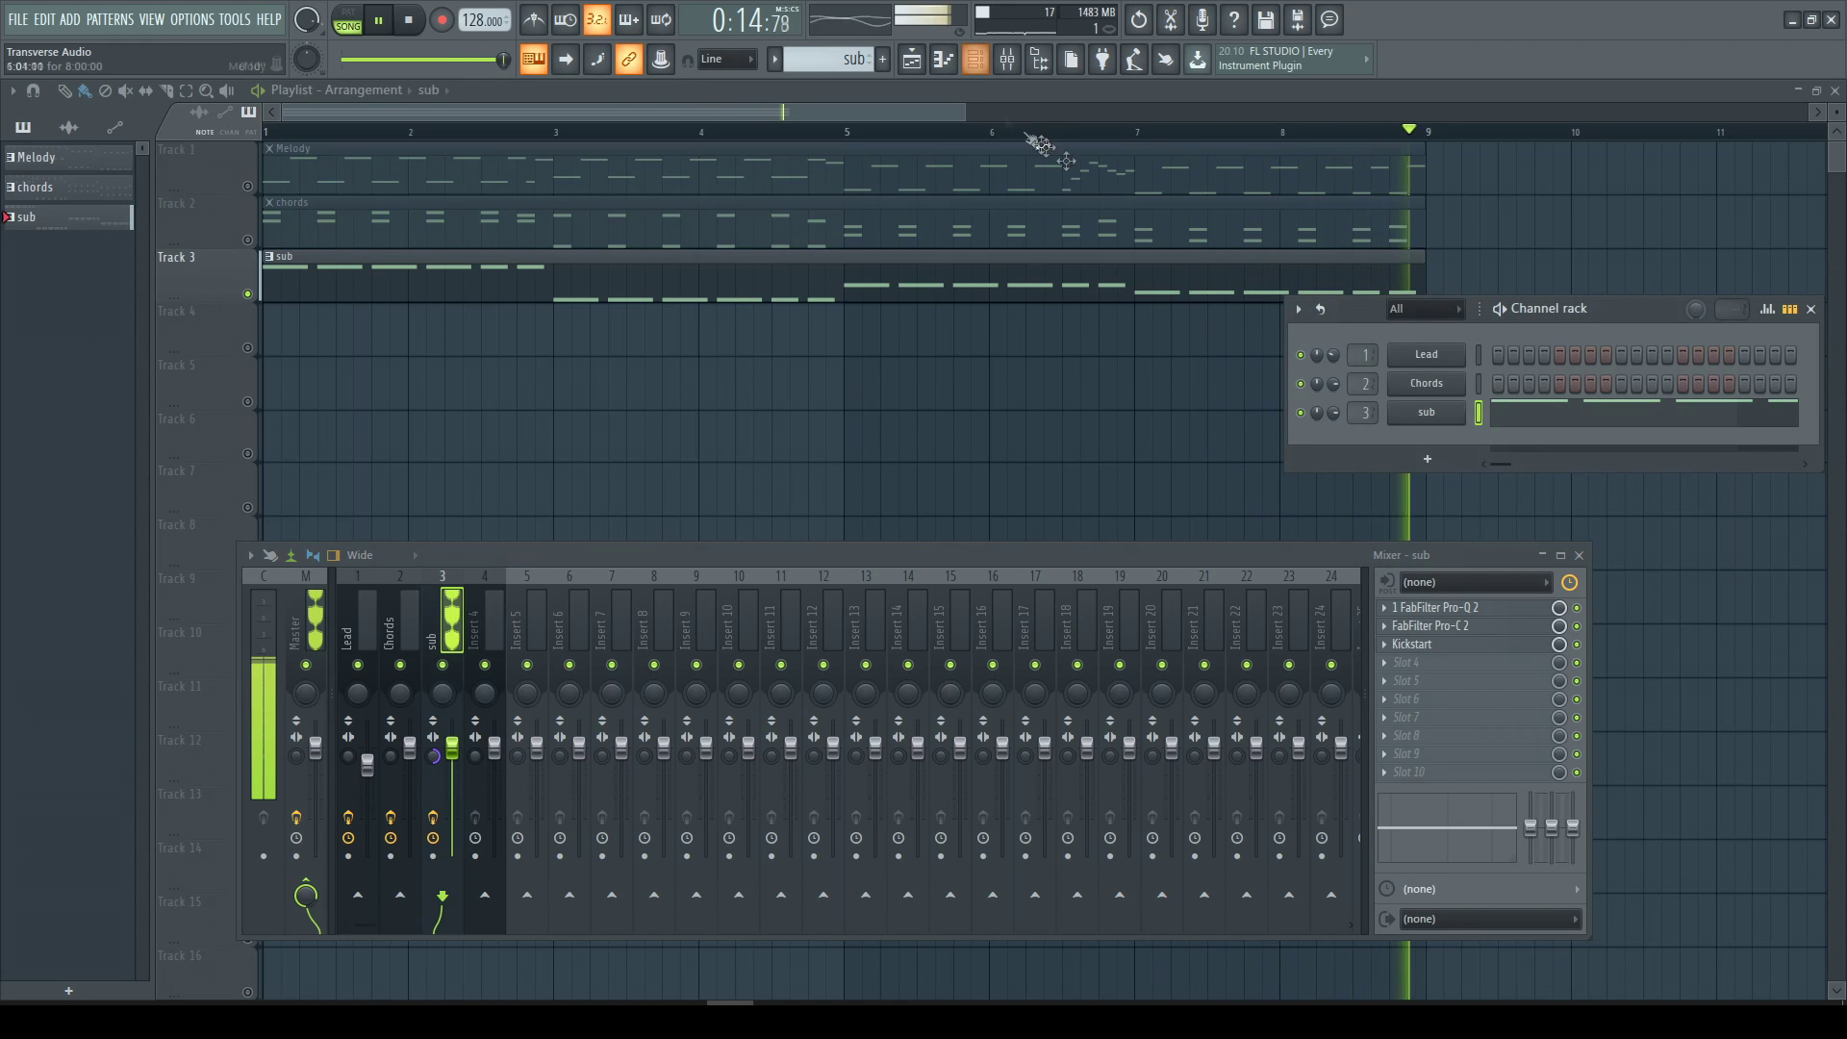
right_click(1394, 411)
click(1497, 577)
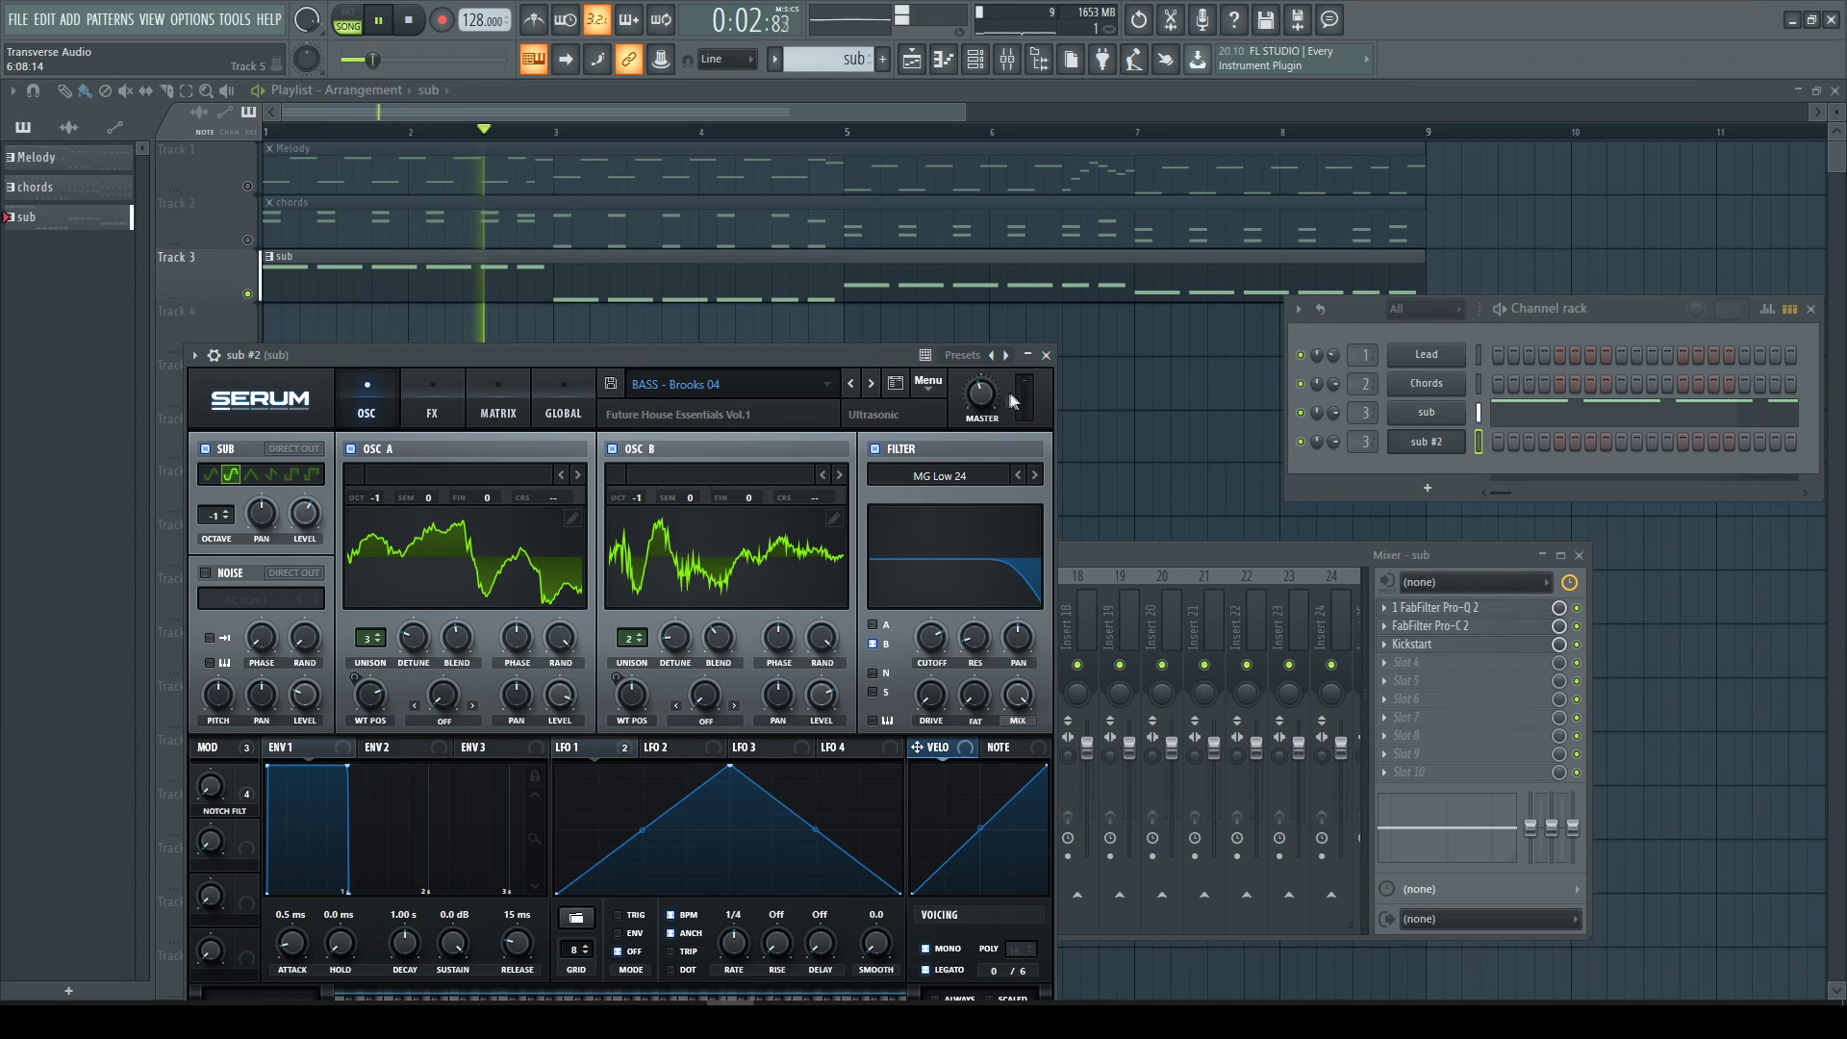
click(827, 384)
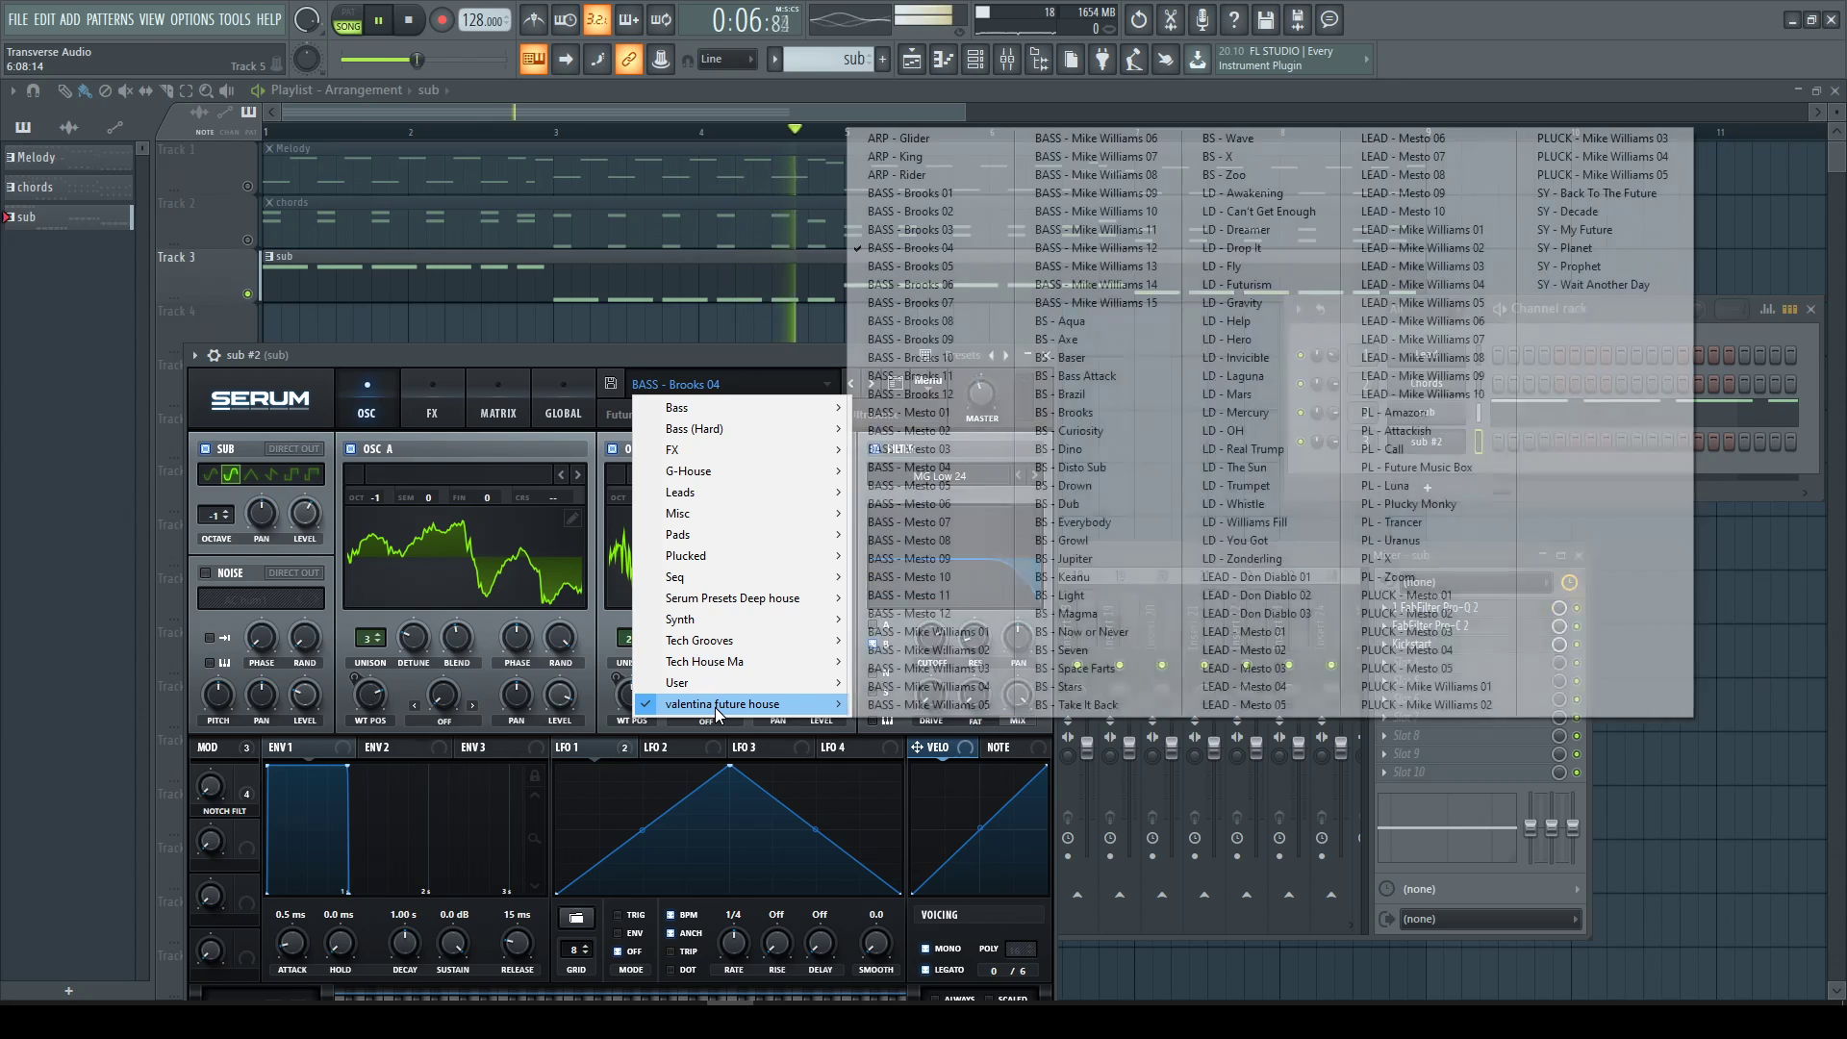
click(1000, 360)
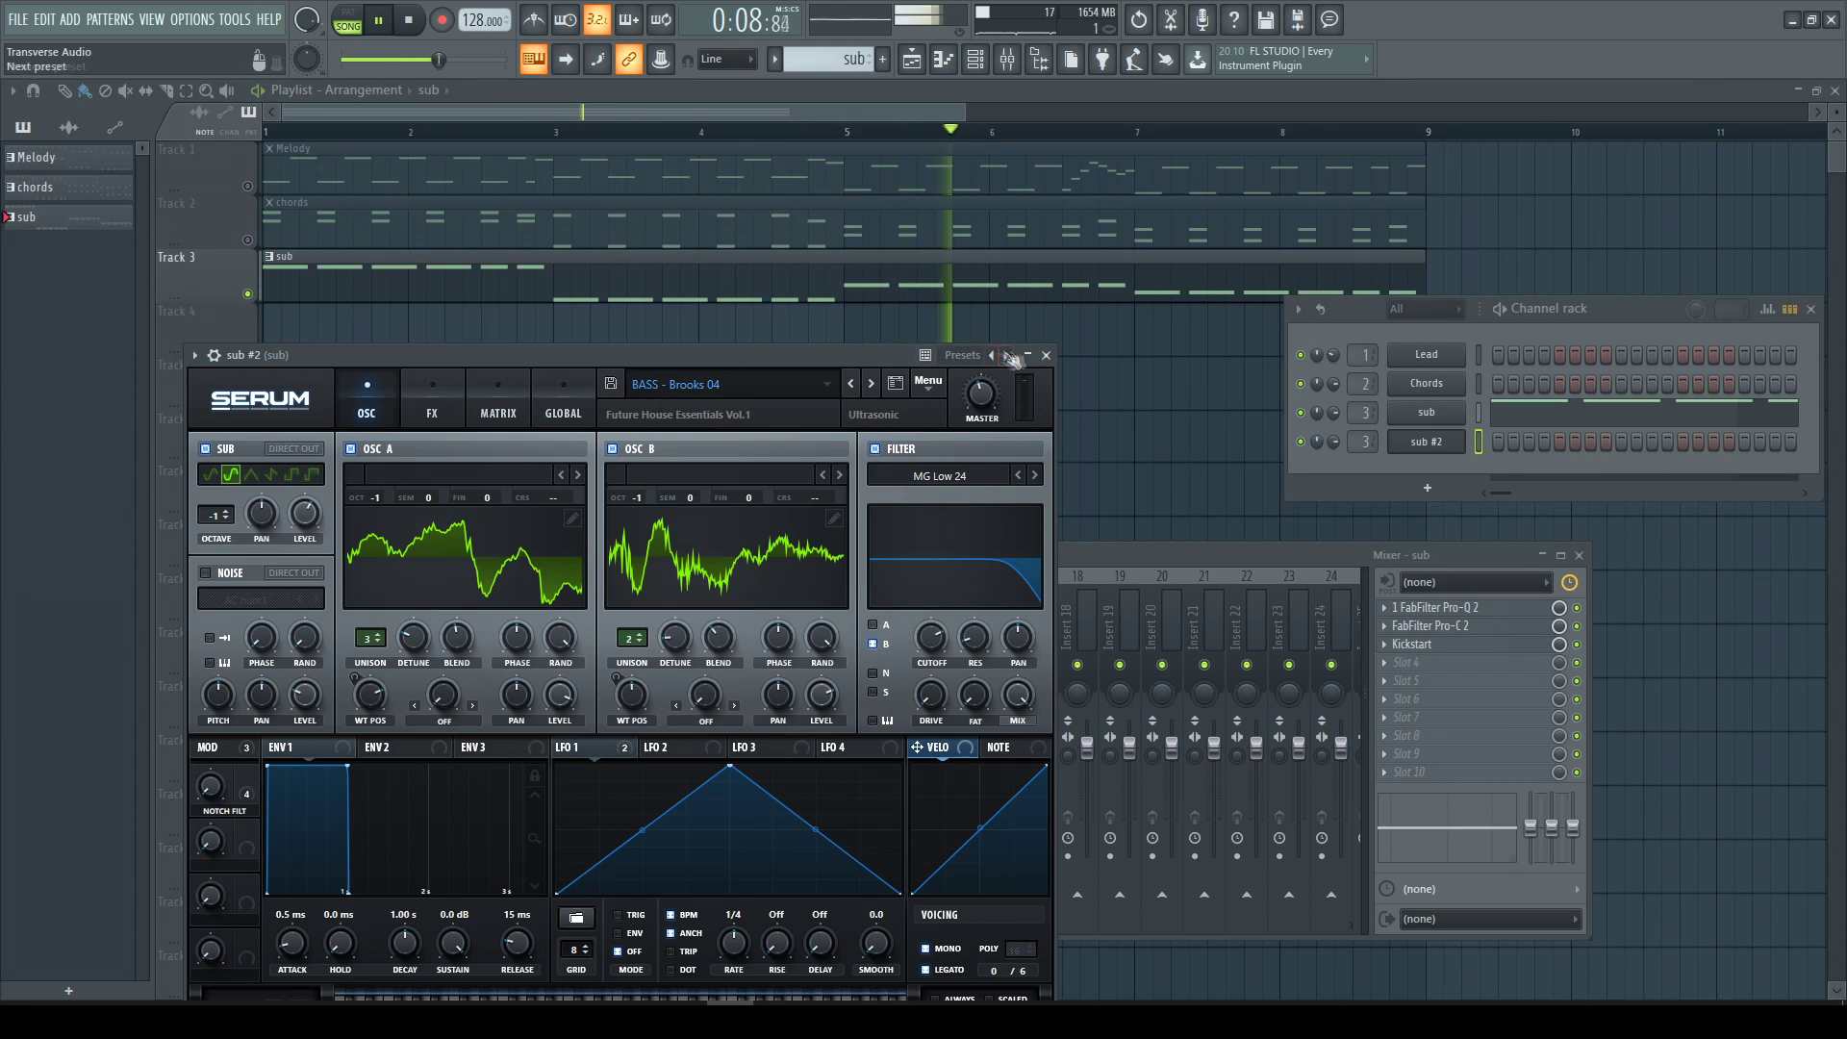
click(1048, 356)
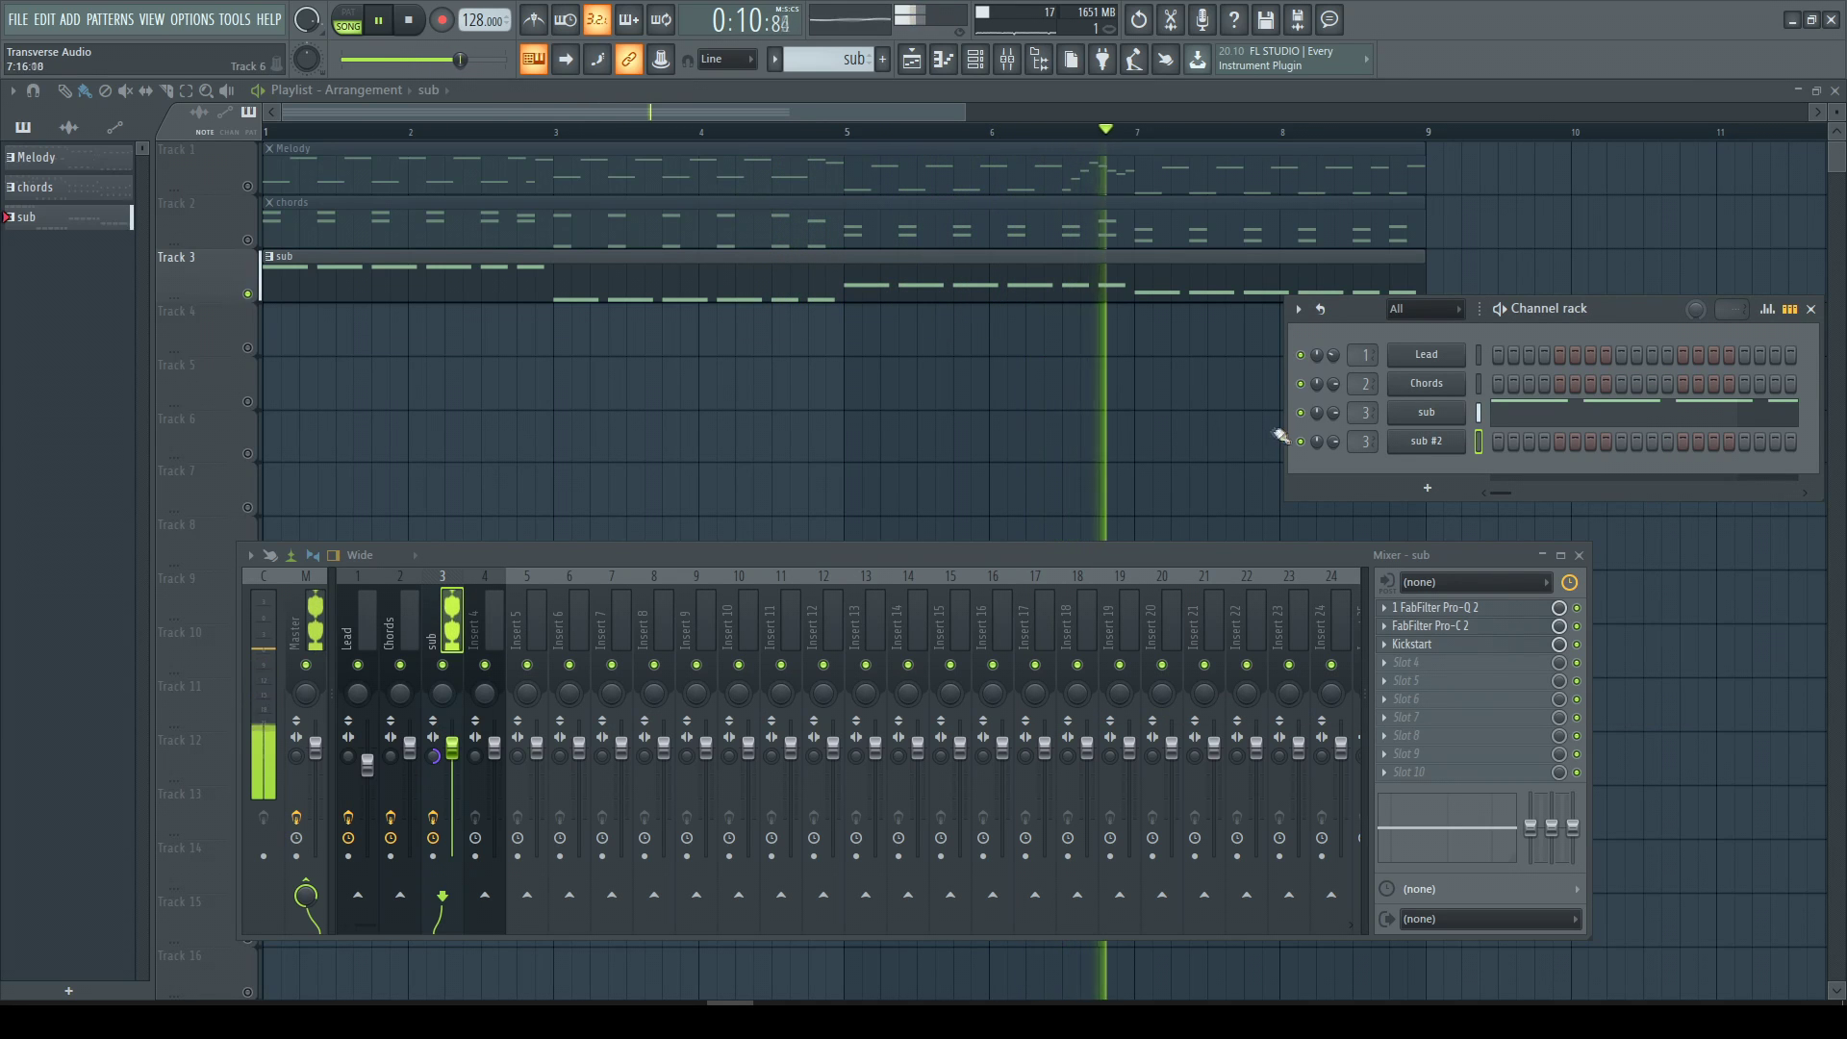
Create a new pattern named bass and rename the sub #2 channel bass.
click(883, 60)
text(bass)
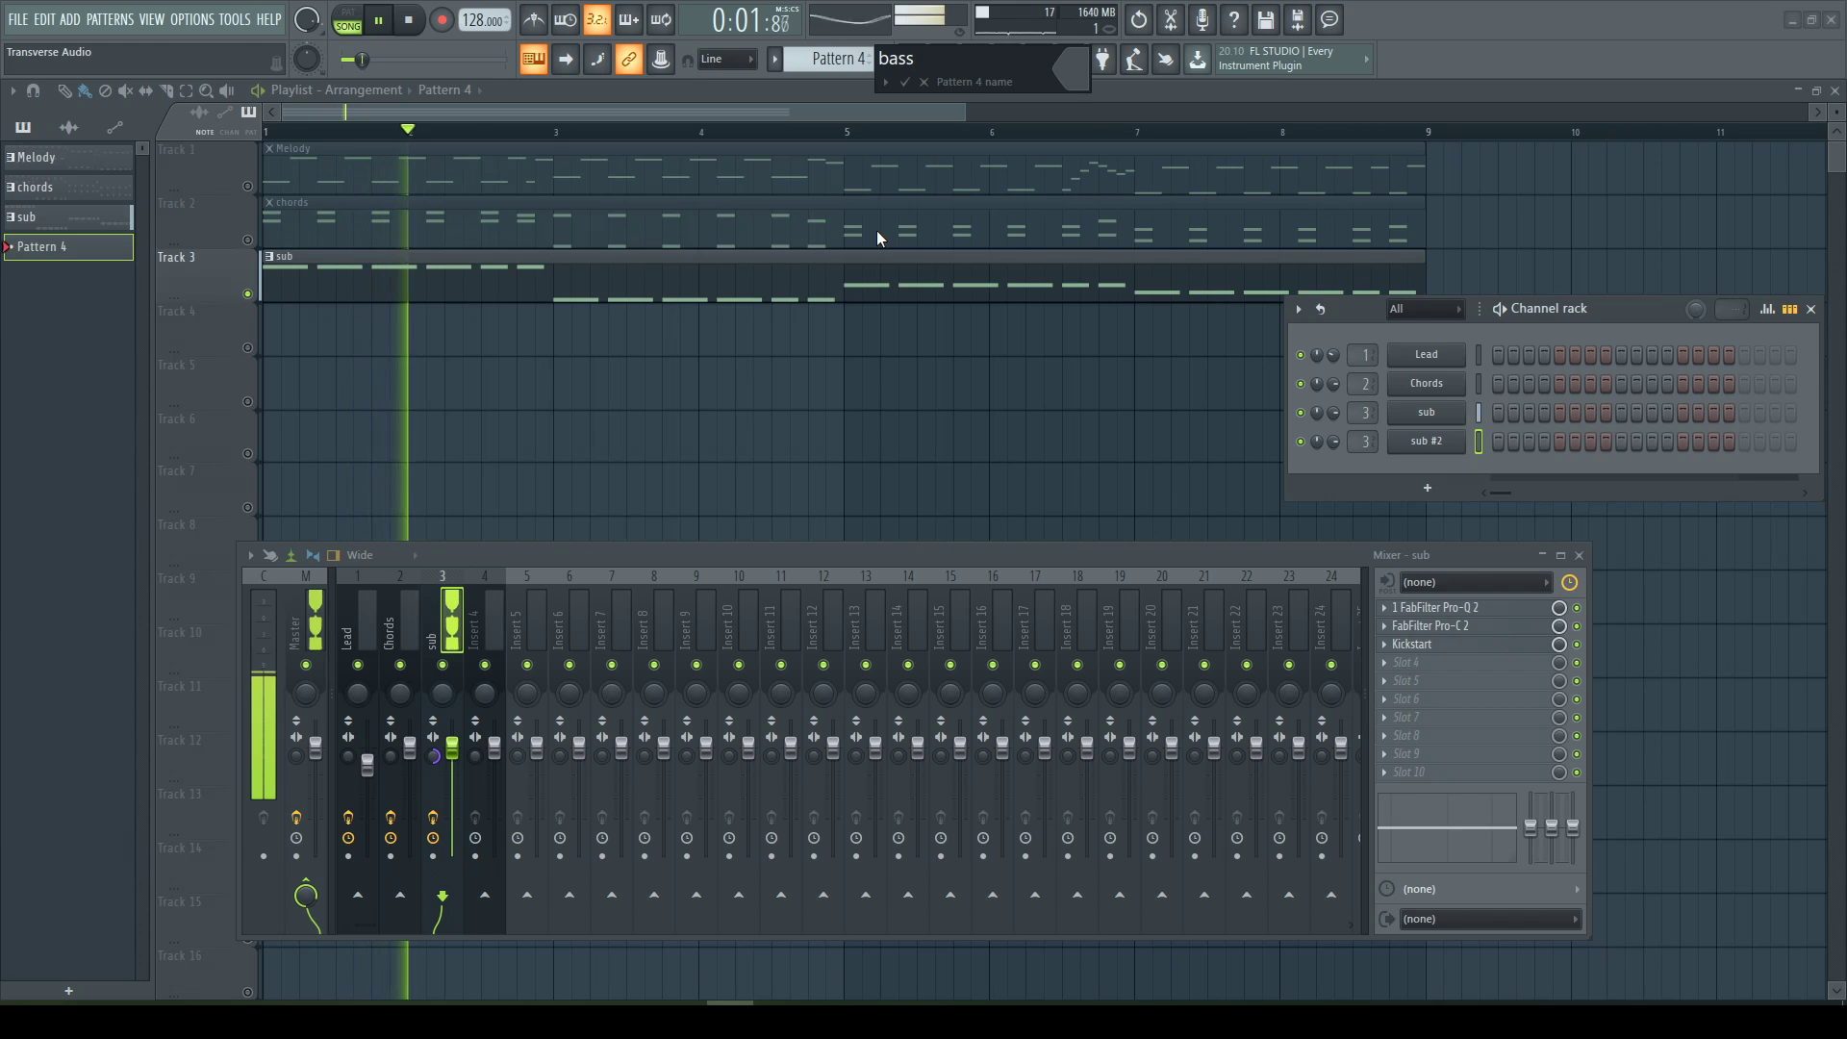
key(Return)
right_click(1455, 442)
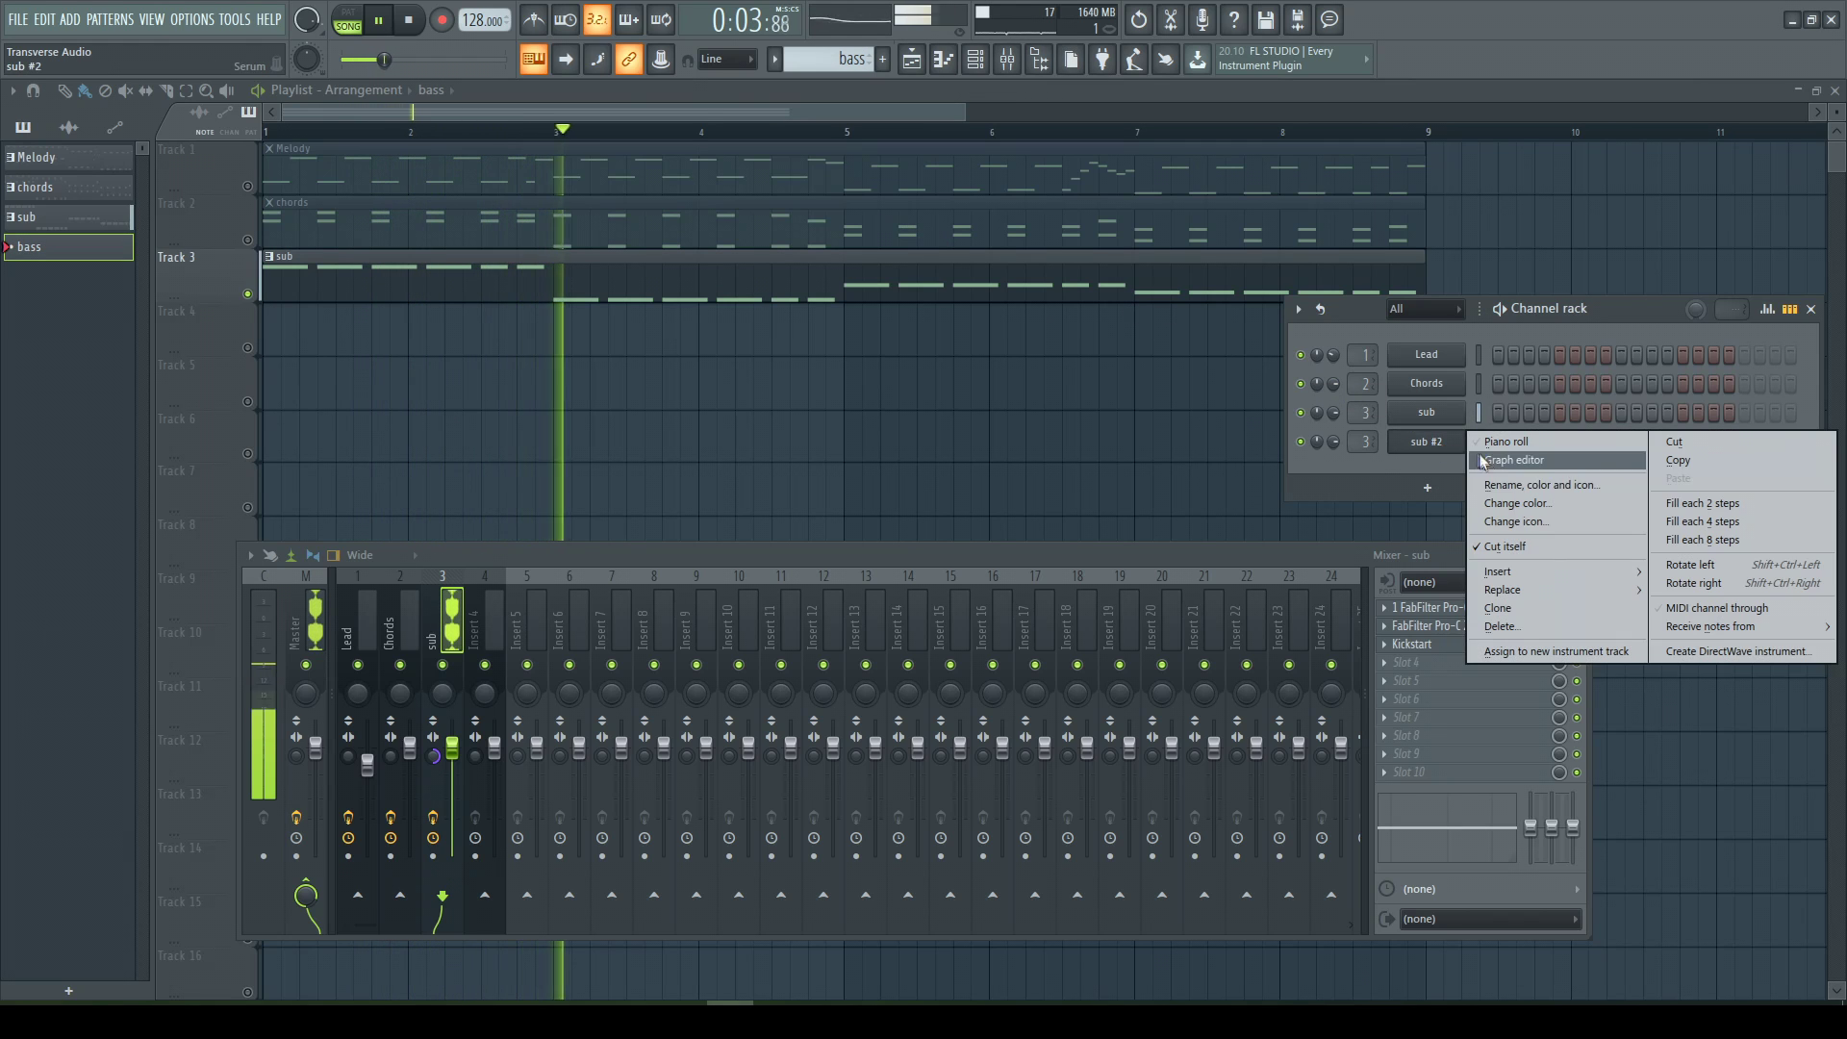
click(1490, 488)
text(bass)
key(Return)
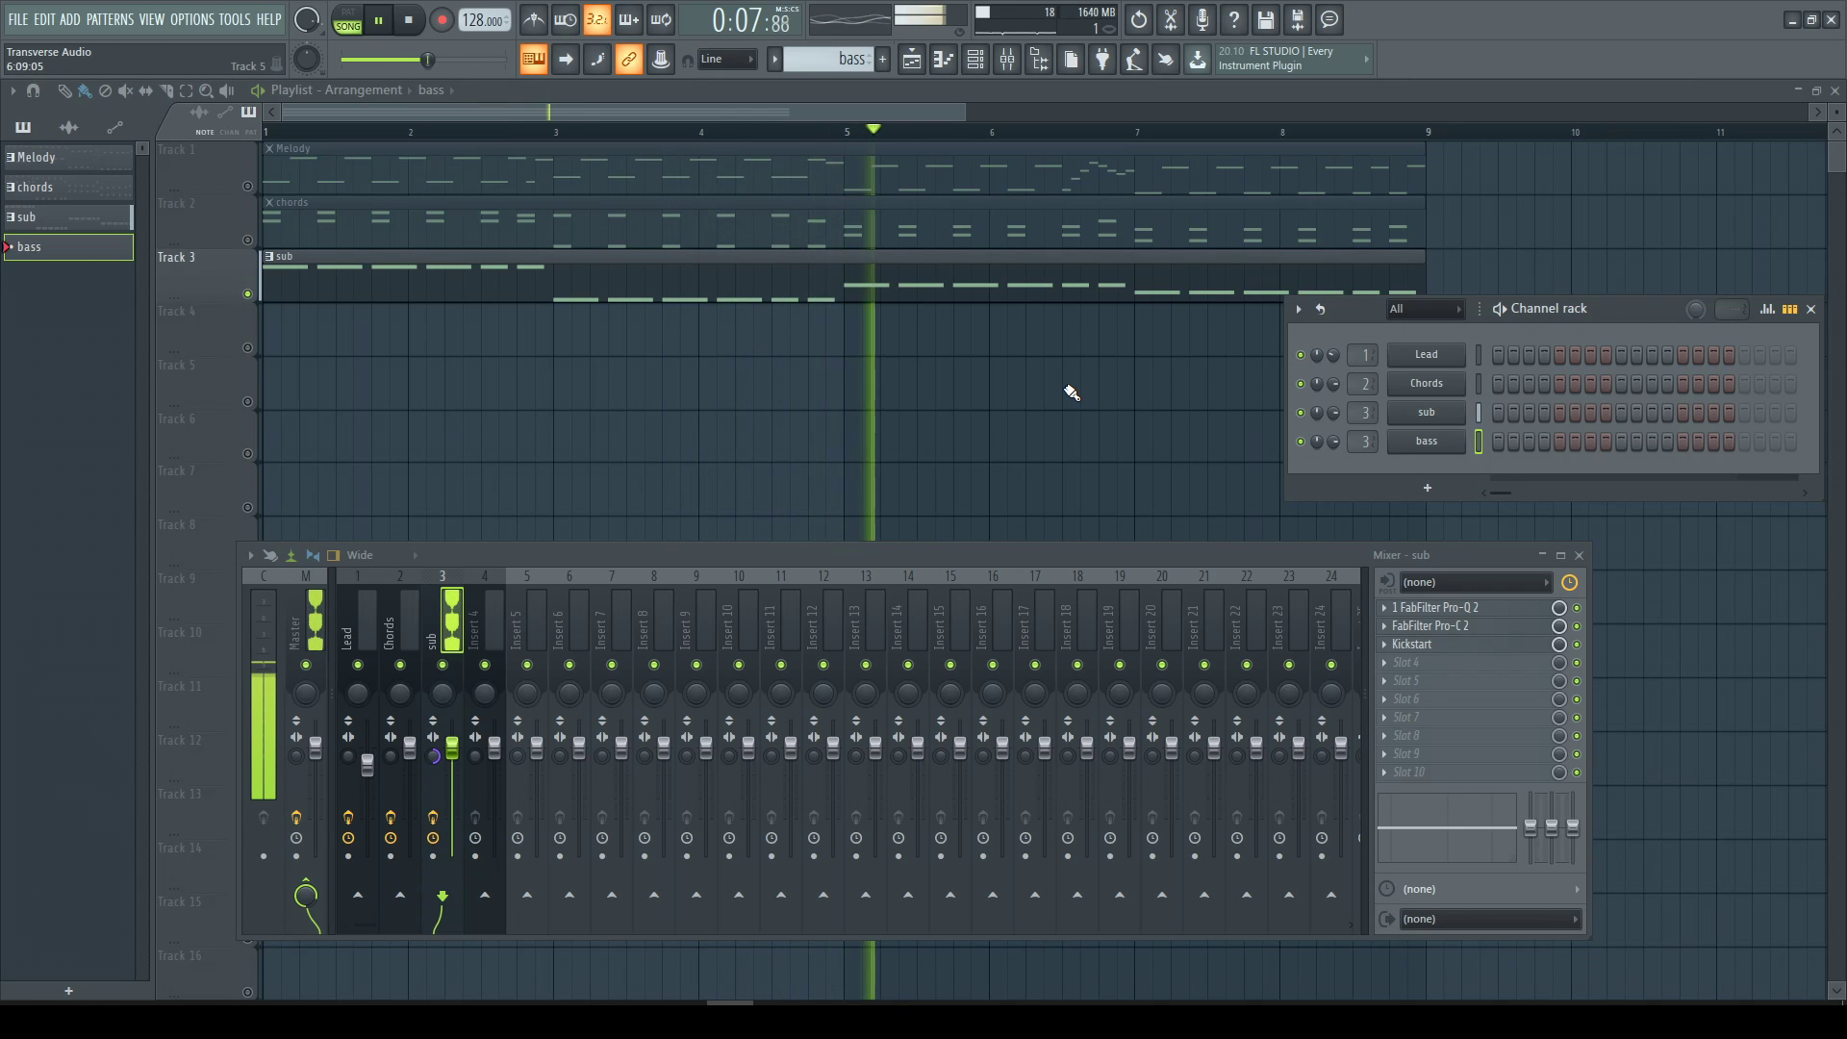
Copy all notes of the sub pattern into the bass channel of the bass pattern and stop playback.
double_click(1157, 283)
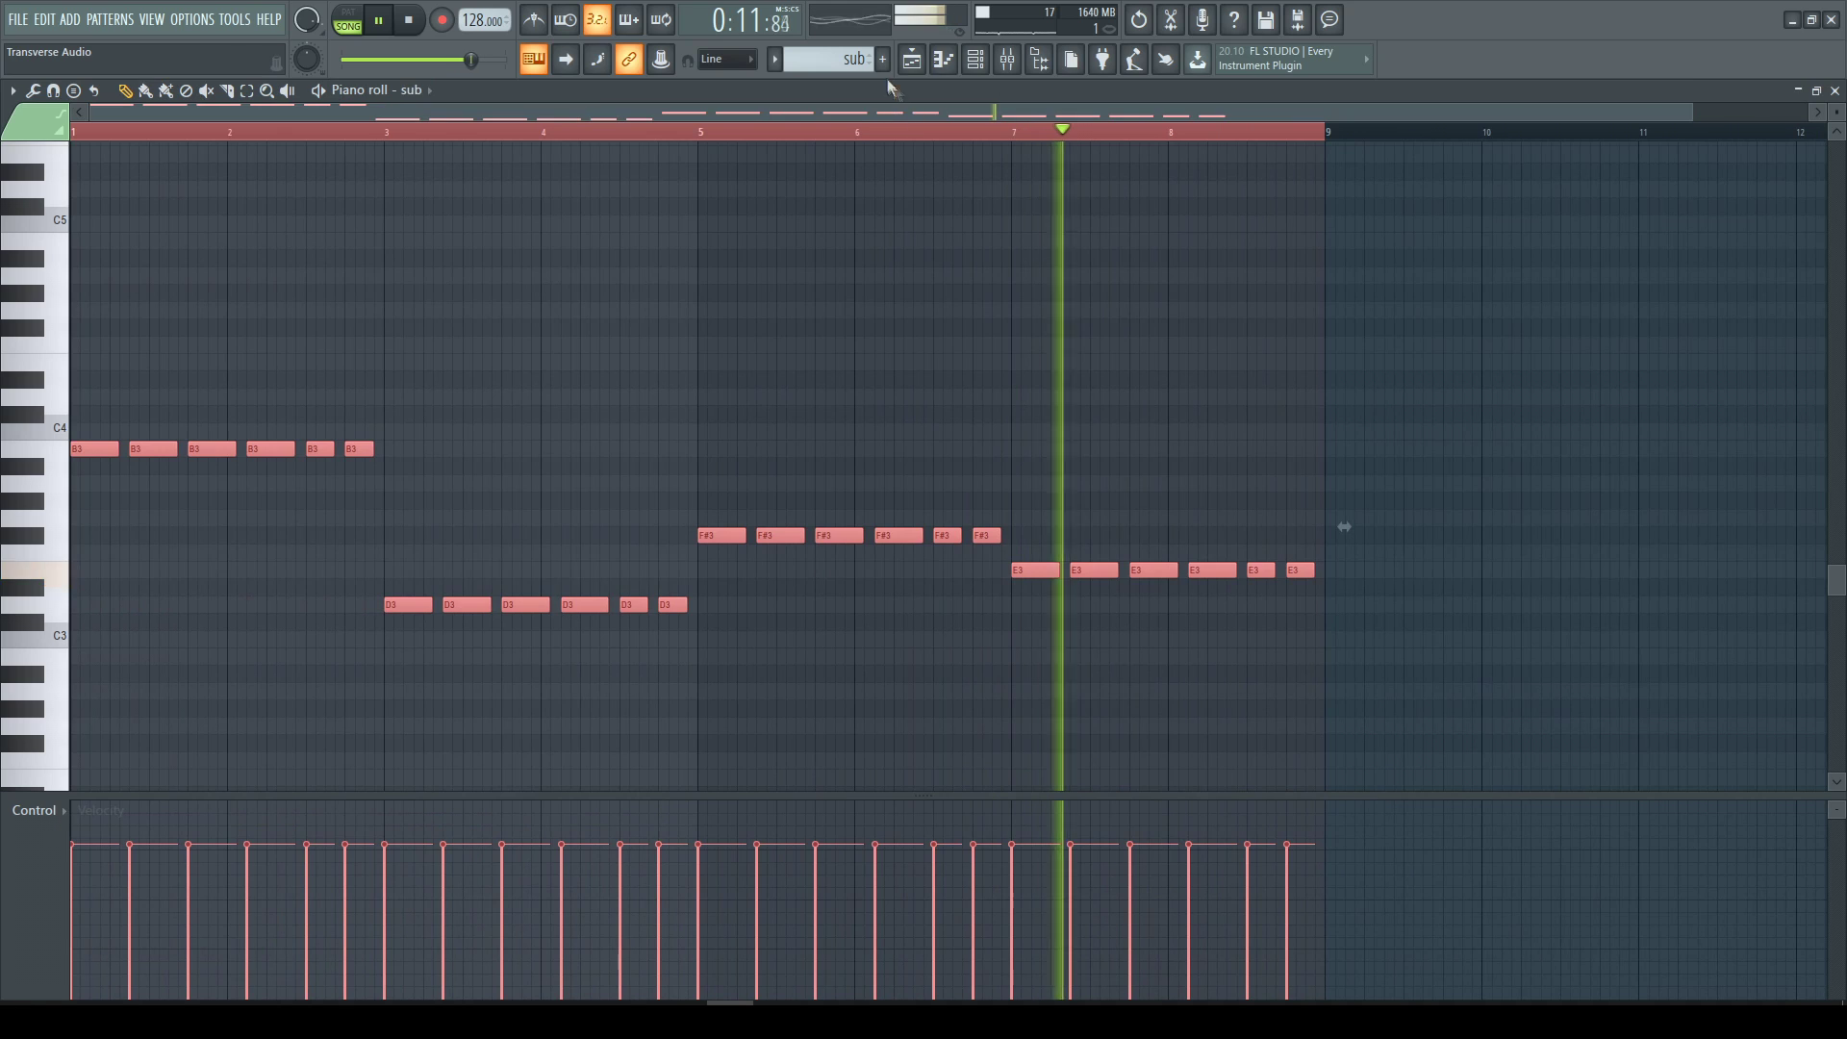
click(944, 60)
key(KP_Add)
click(975, 59)
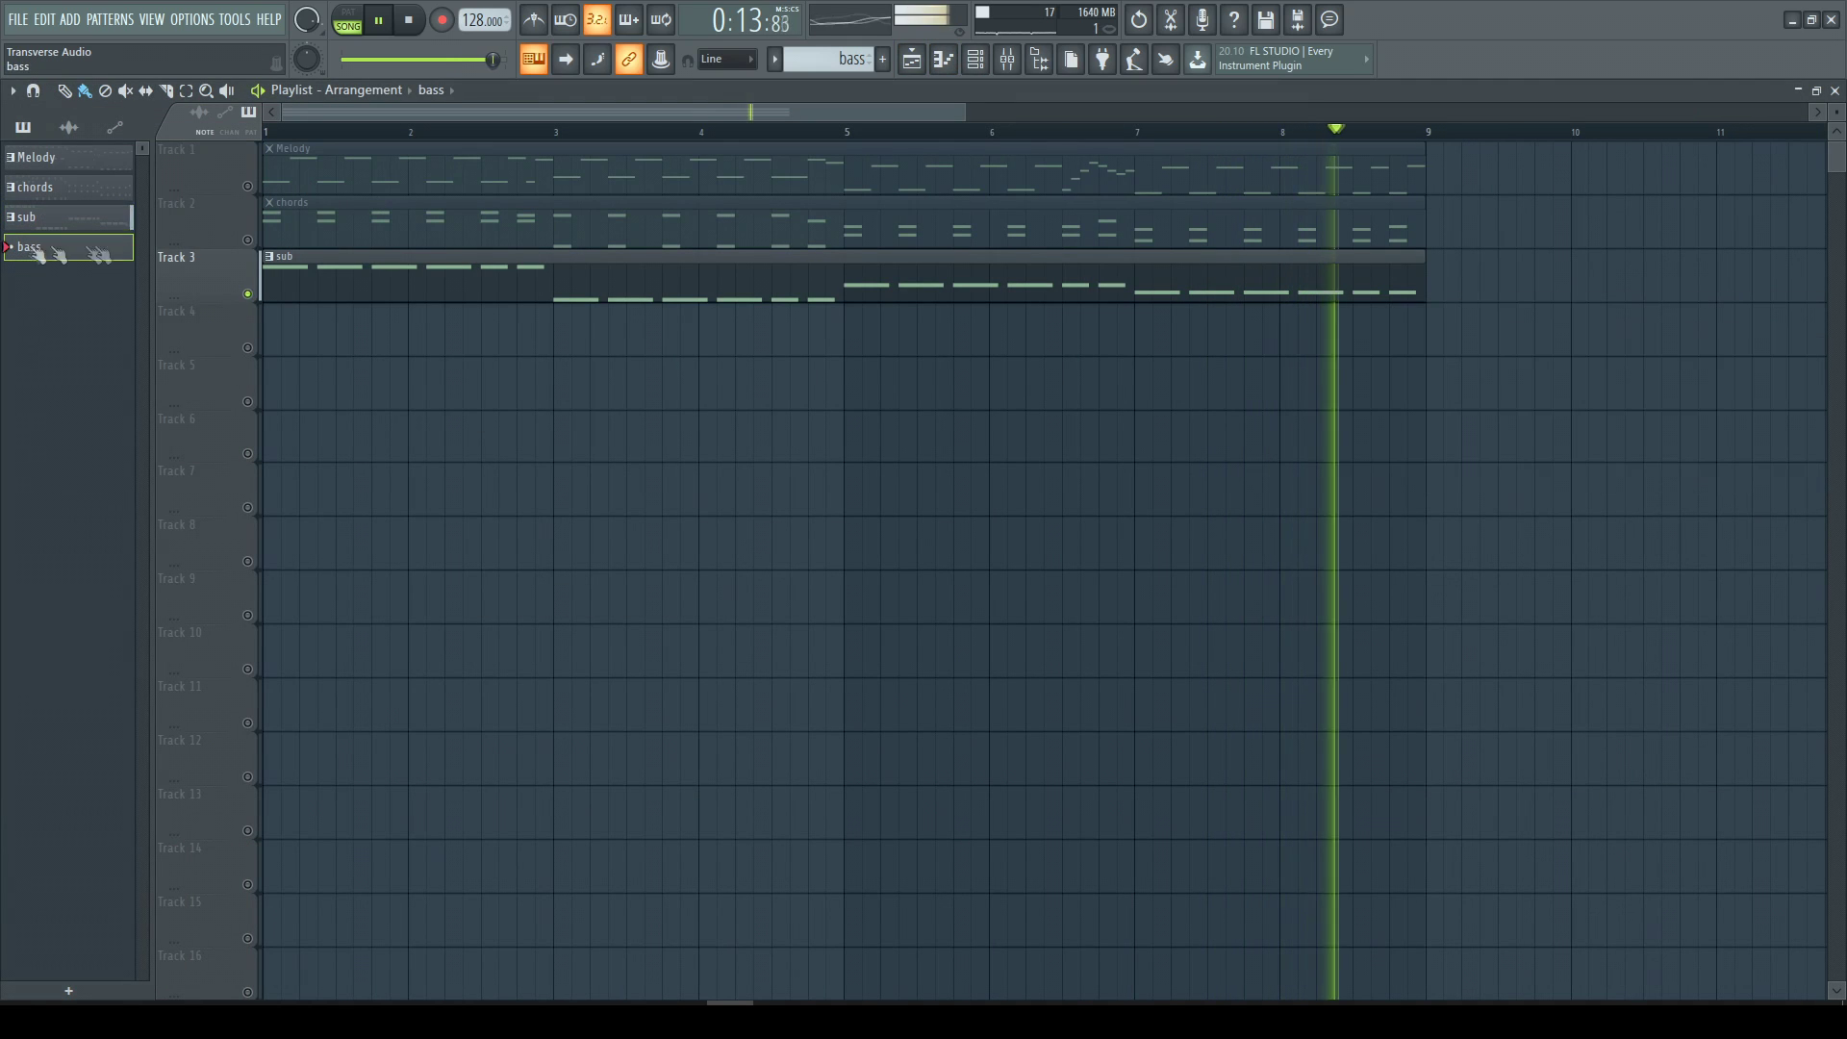
key(space)
click(974, 60)
right_click(1453, 453)
click(1467, 444)
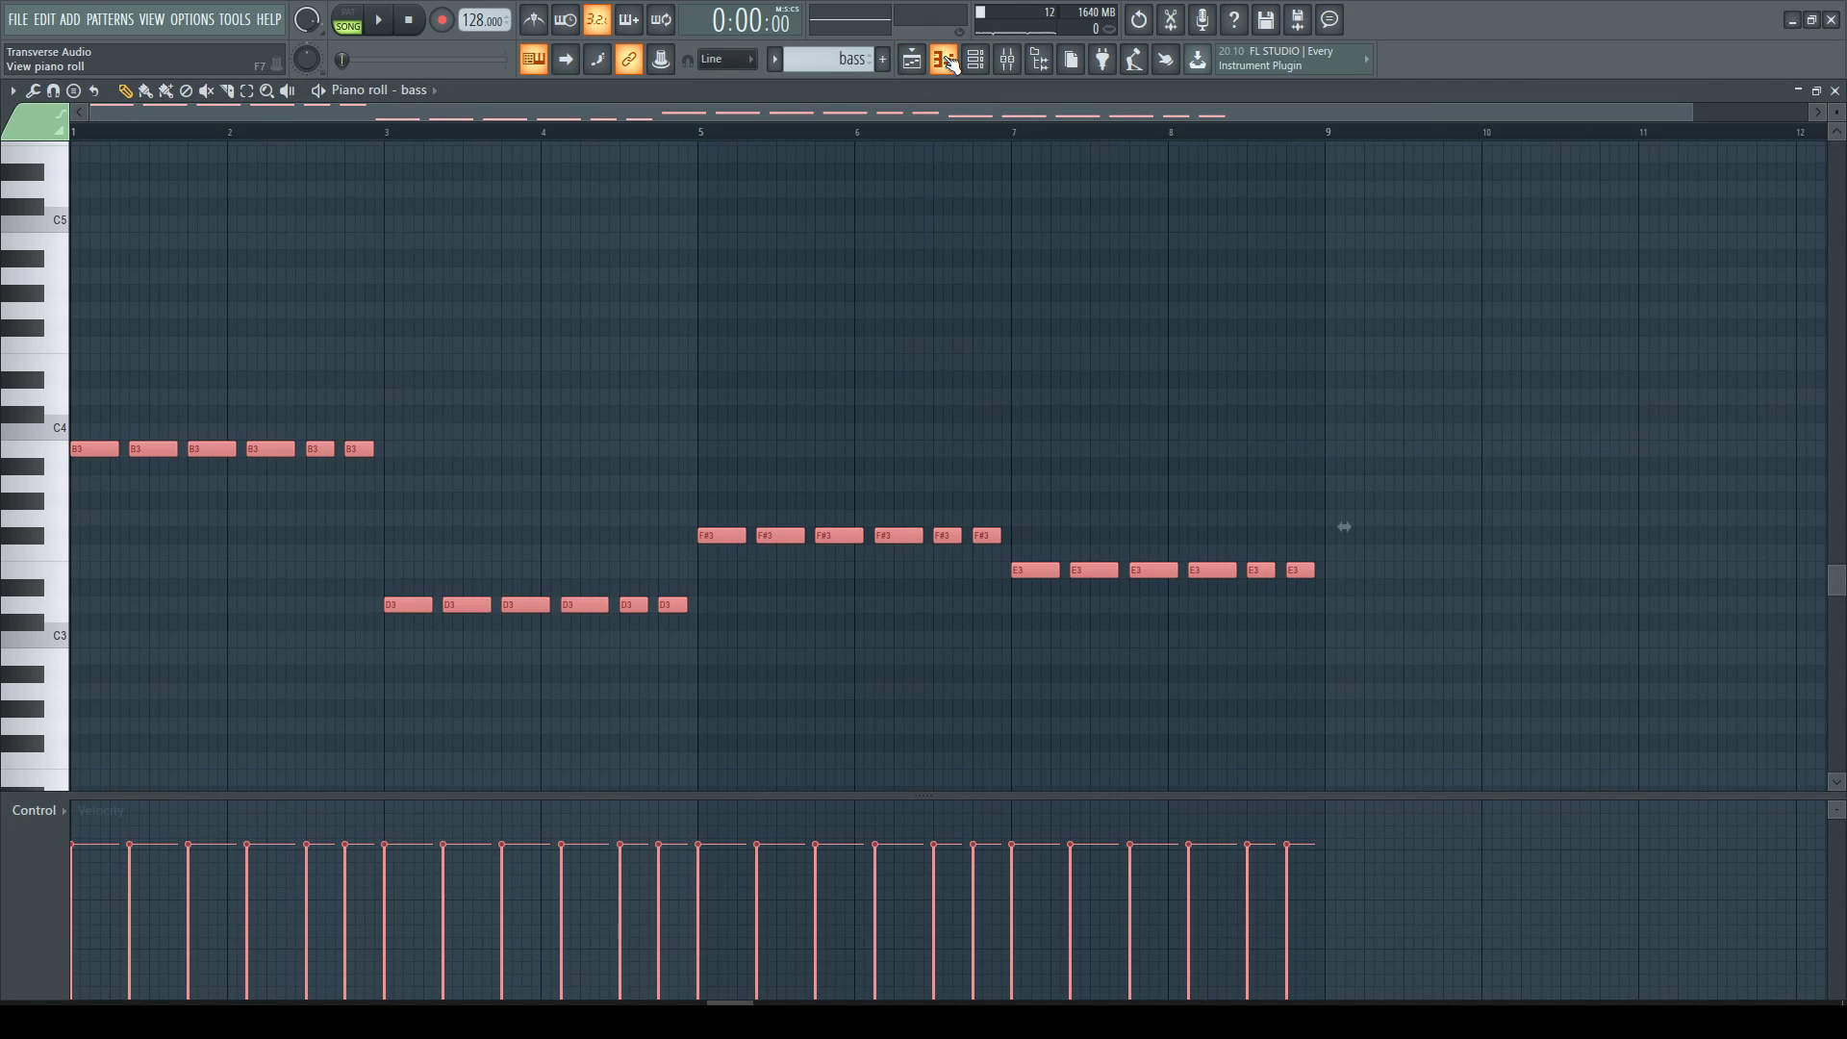
click(949, 61)
Route the bass channel to mixer Insert 4 and name that insert bass.
click(1008, 61)
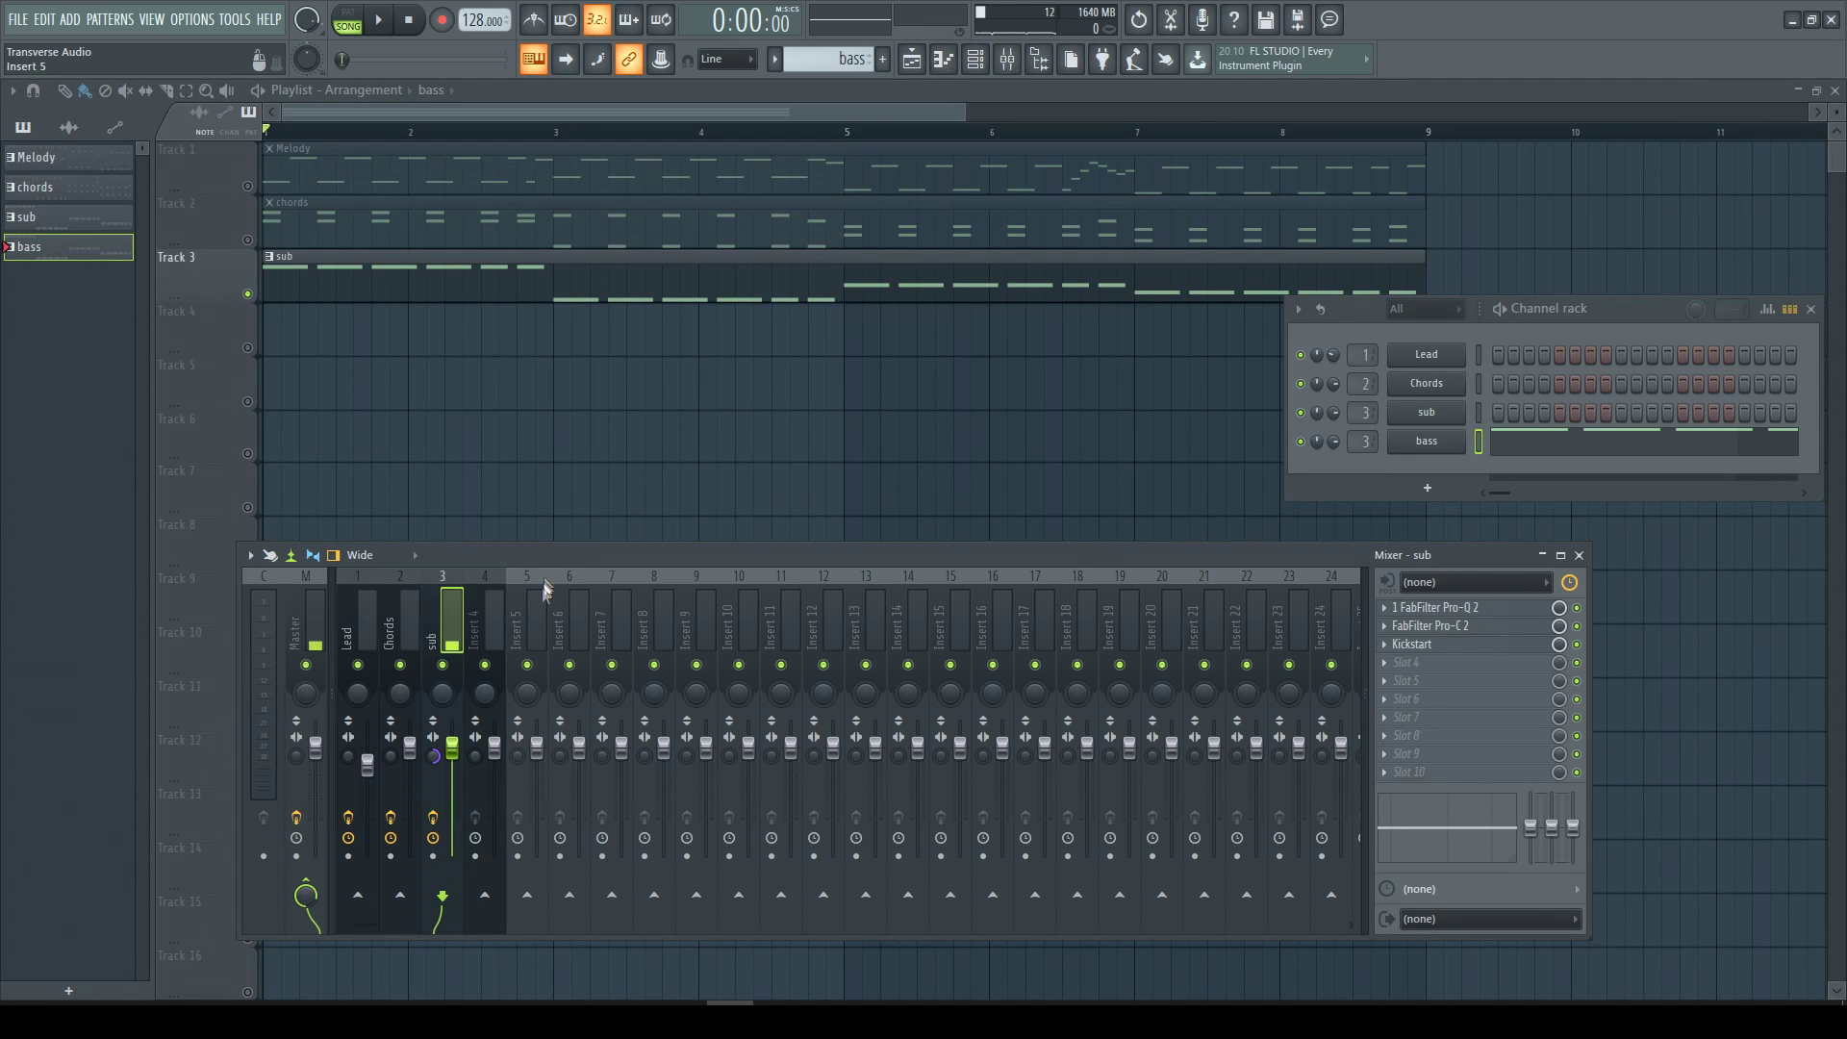
right_click(489, 637)
mouse_move(615, 701)
click(788, 702)
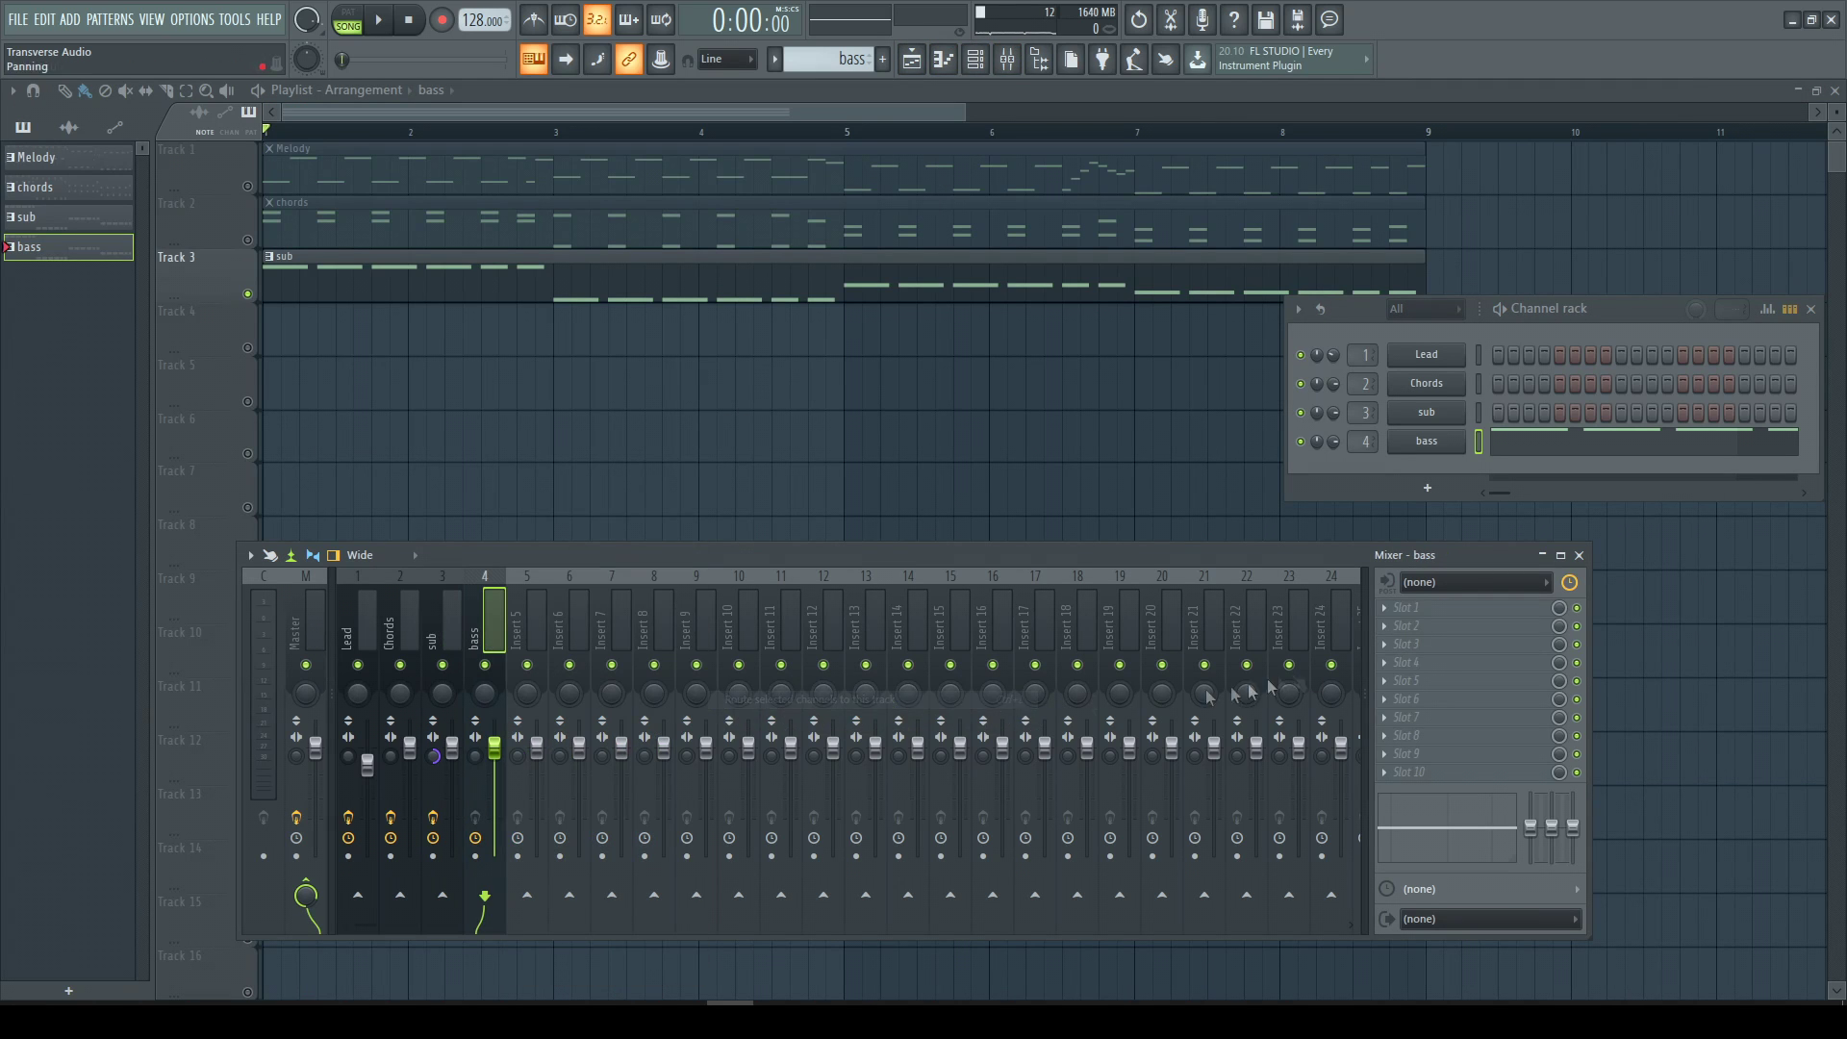
Load FabFilter Pro-Q 2 on the bass mixer track and add a 96 dB/oct low cut at about 142 Hz.
click(1416, 612)
click(759, 539)
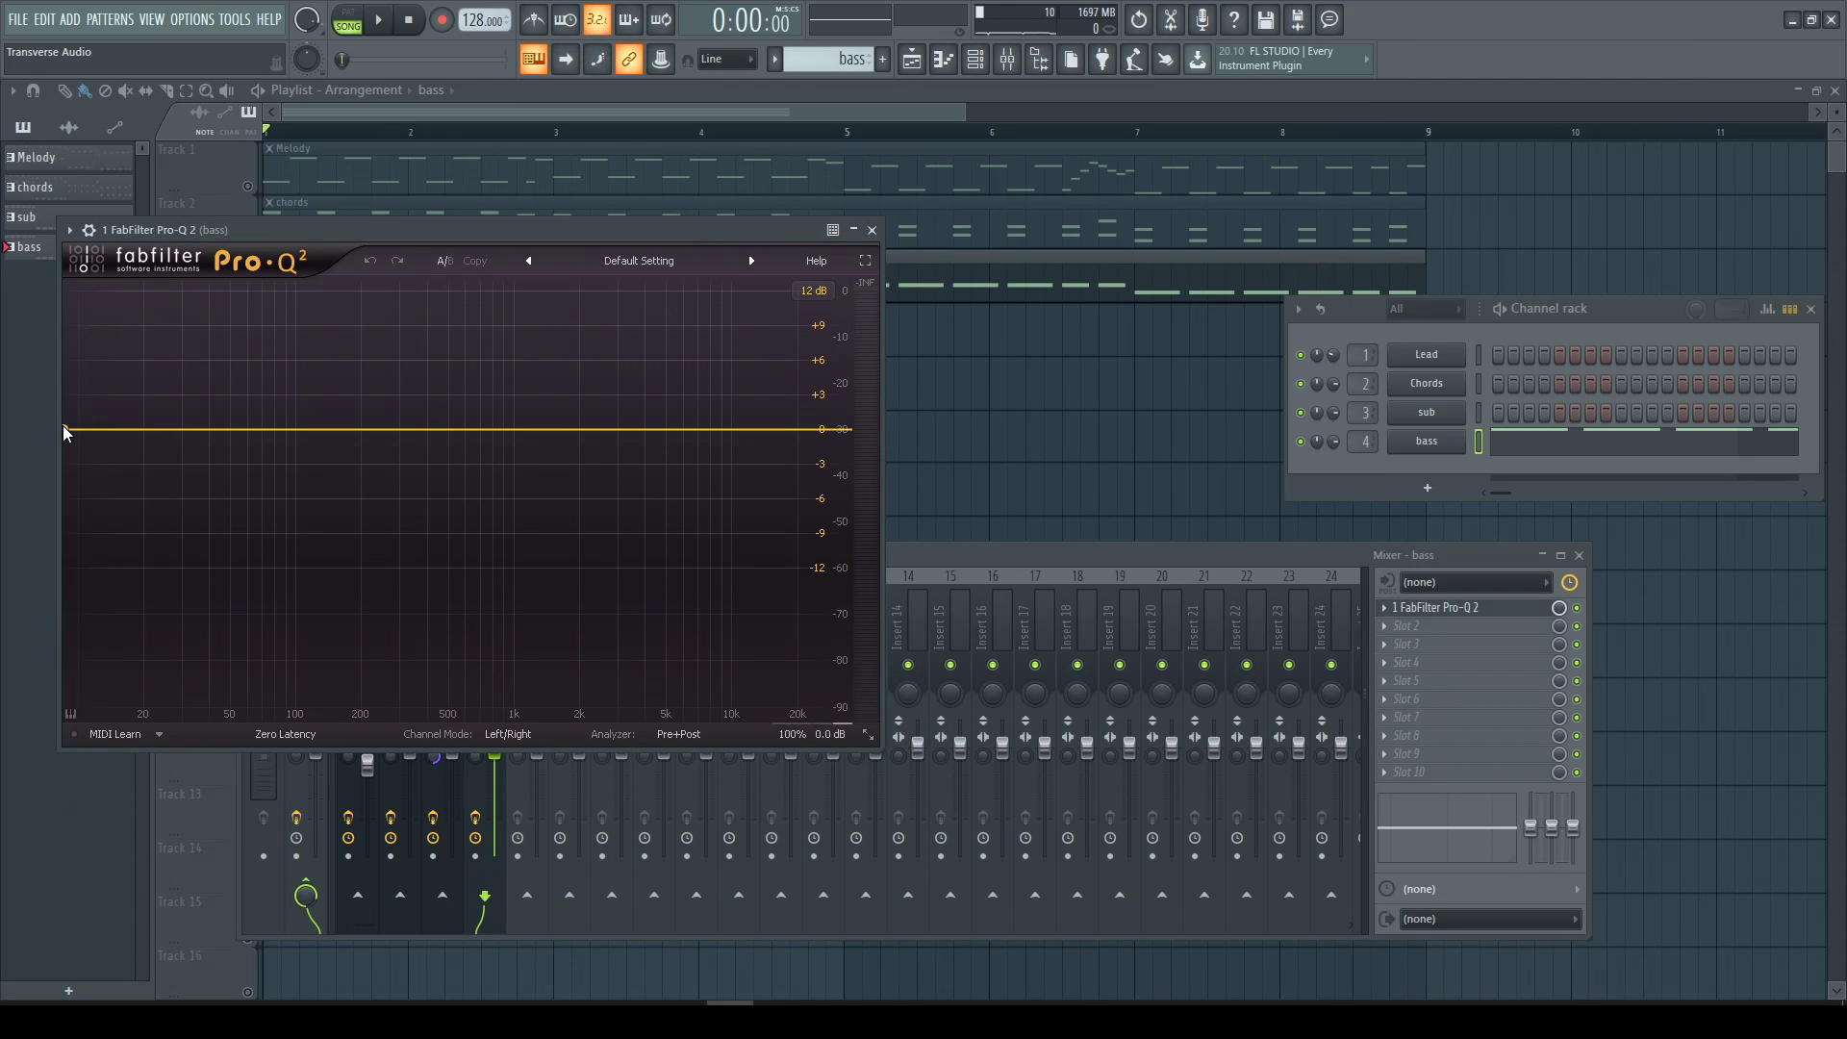
drag(64, 432, 324, 443)
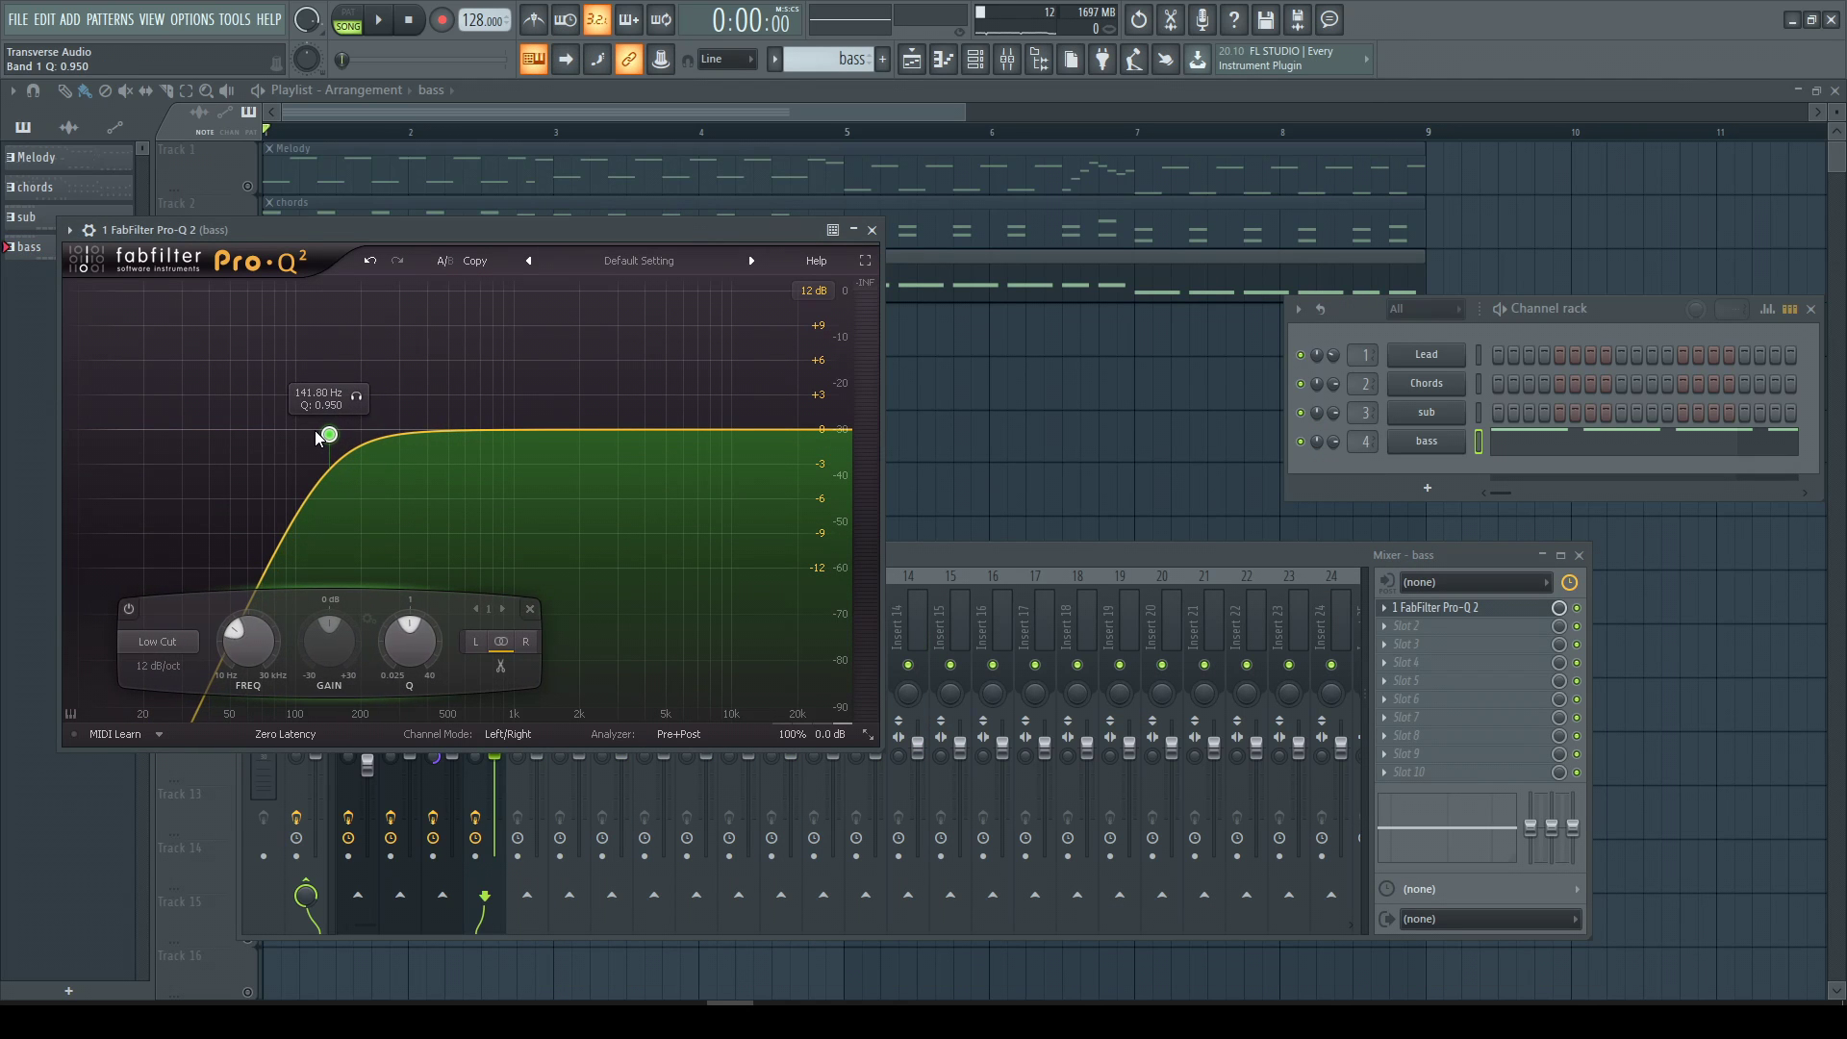
scroll(358, 492, up, 5)
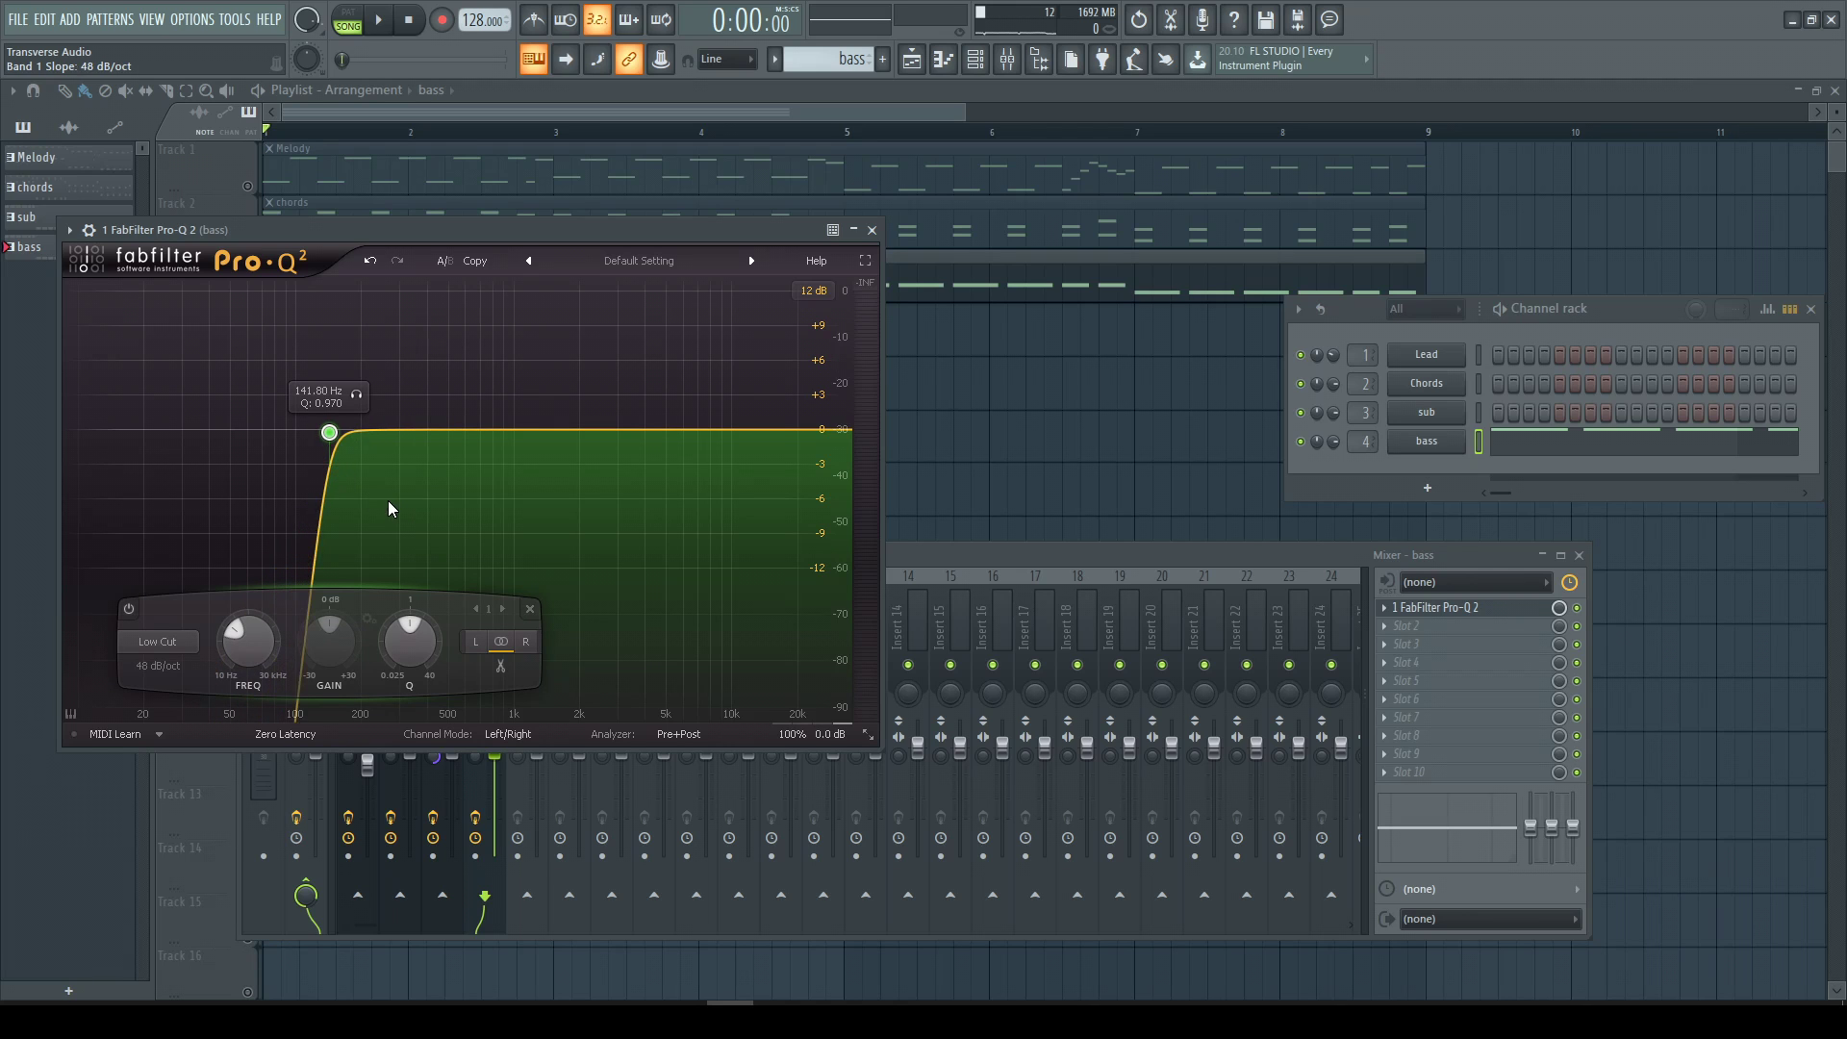
click(926, 563)
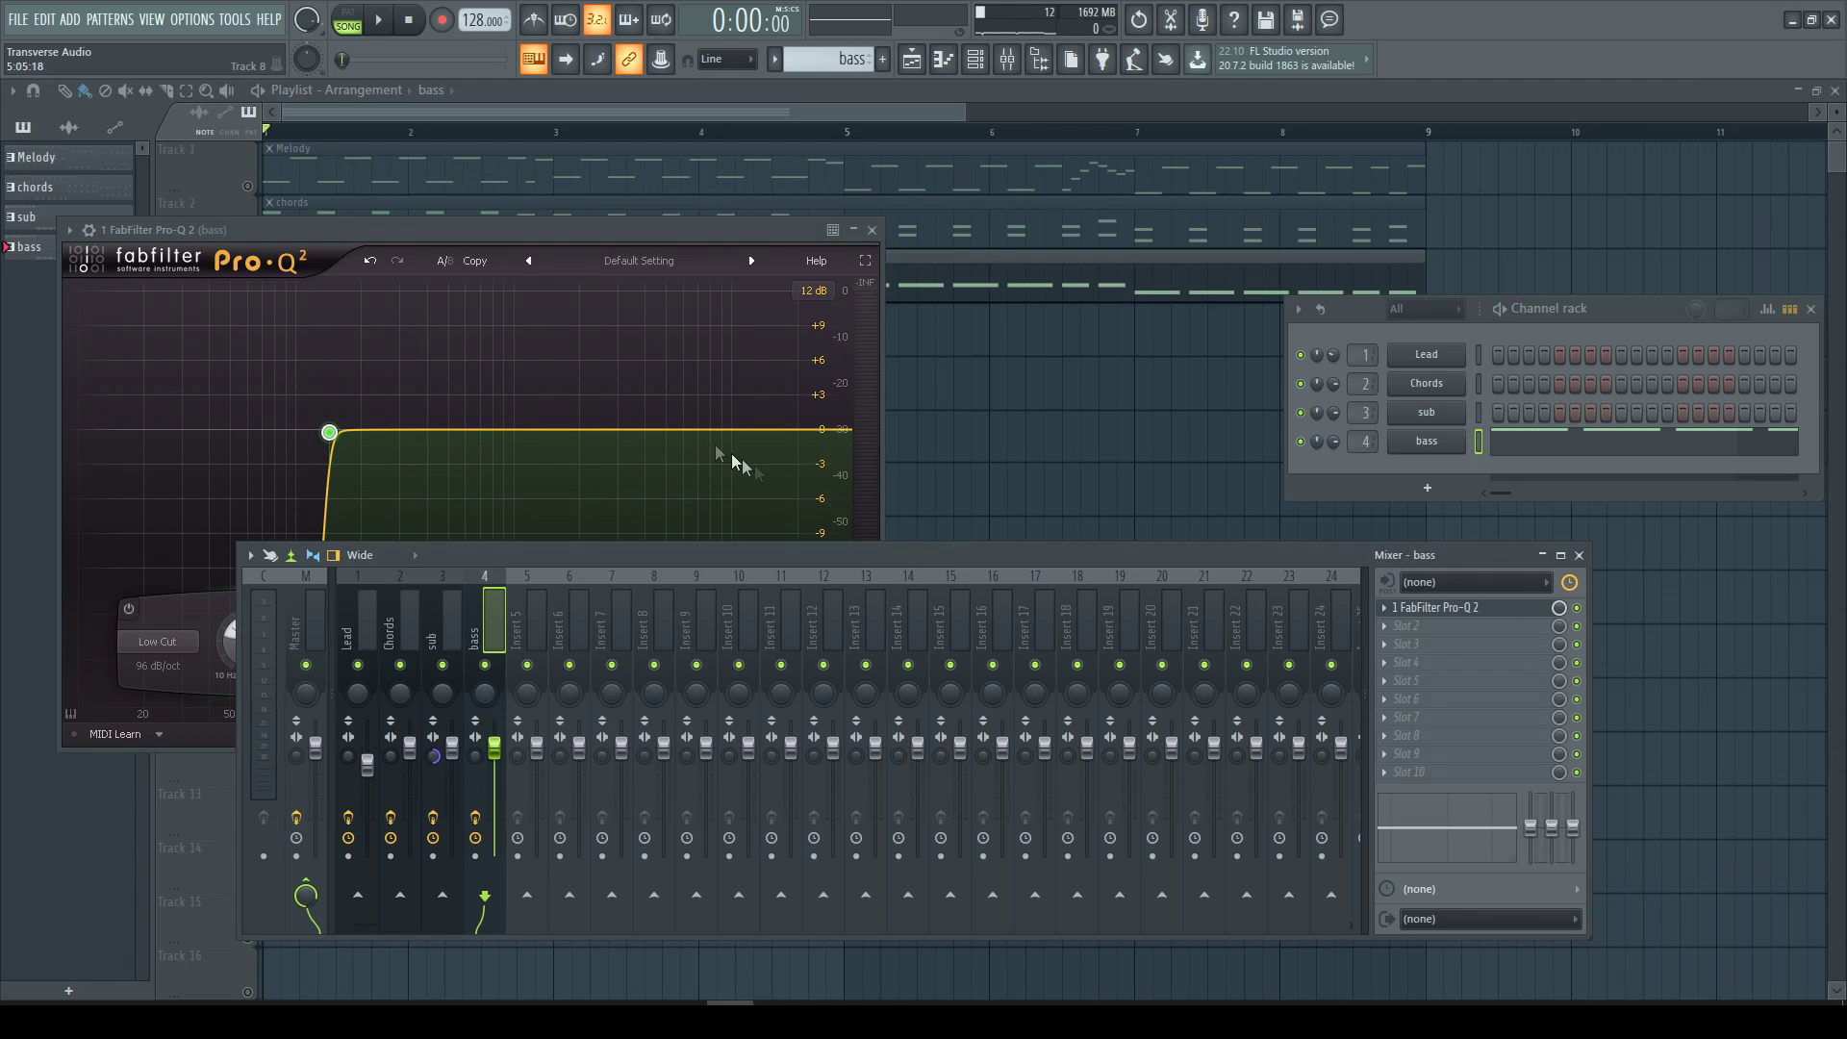
click(853, 231)
Place the bass pattern at bar 1 of playlist Track 4, solo that track and start playback.
click(276, 347)
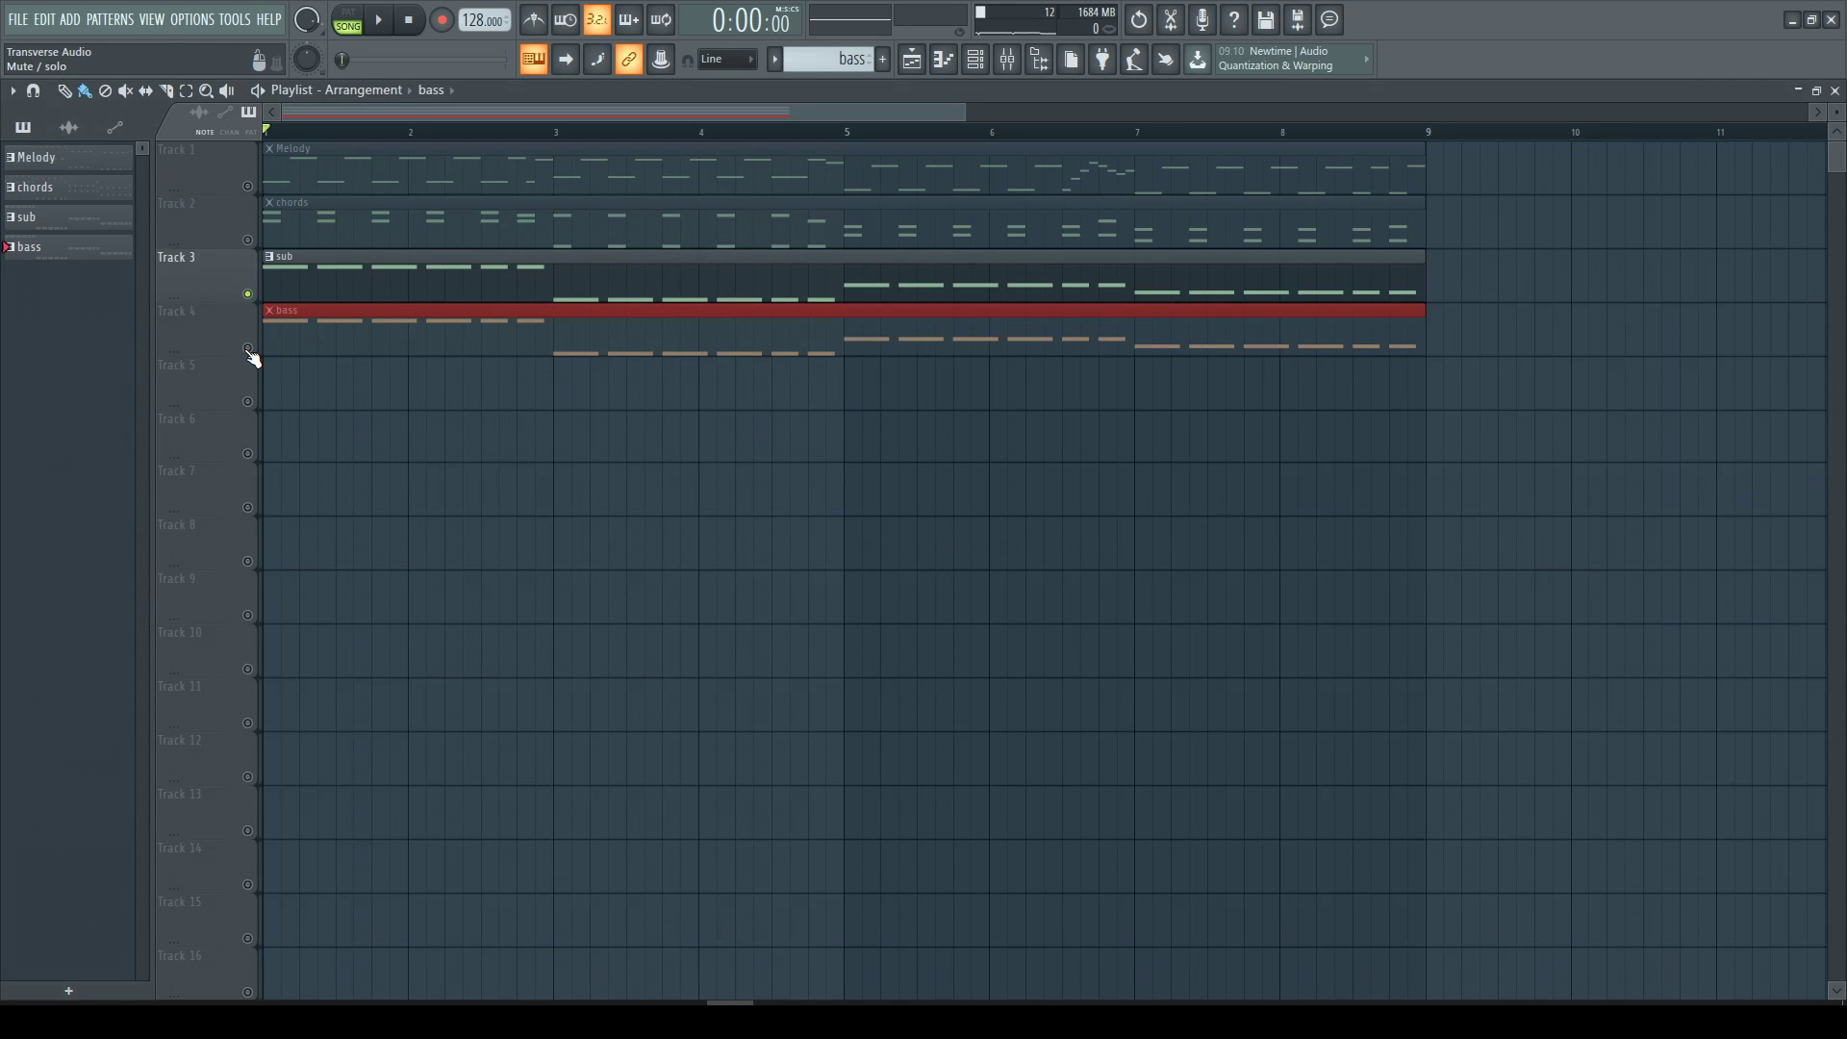
click(378, 19)
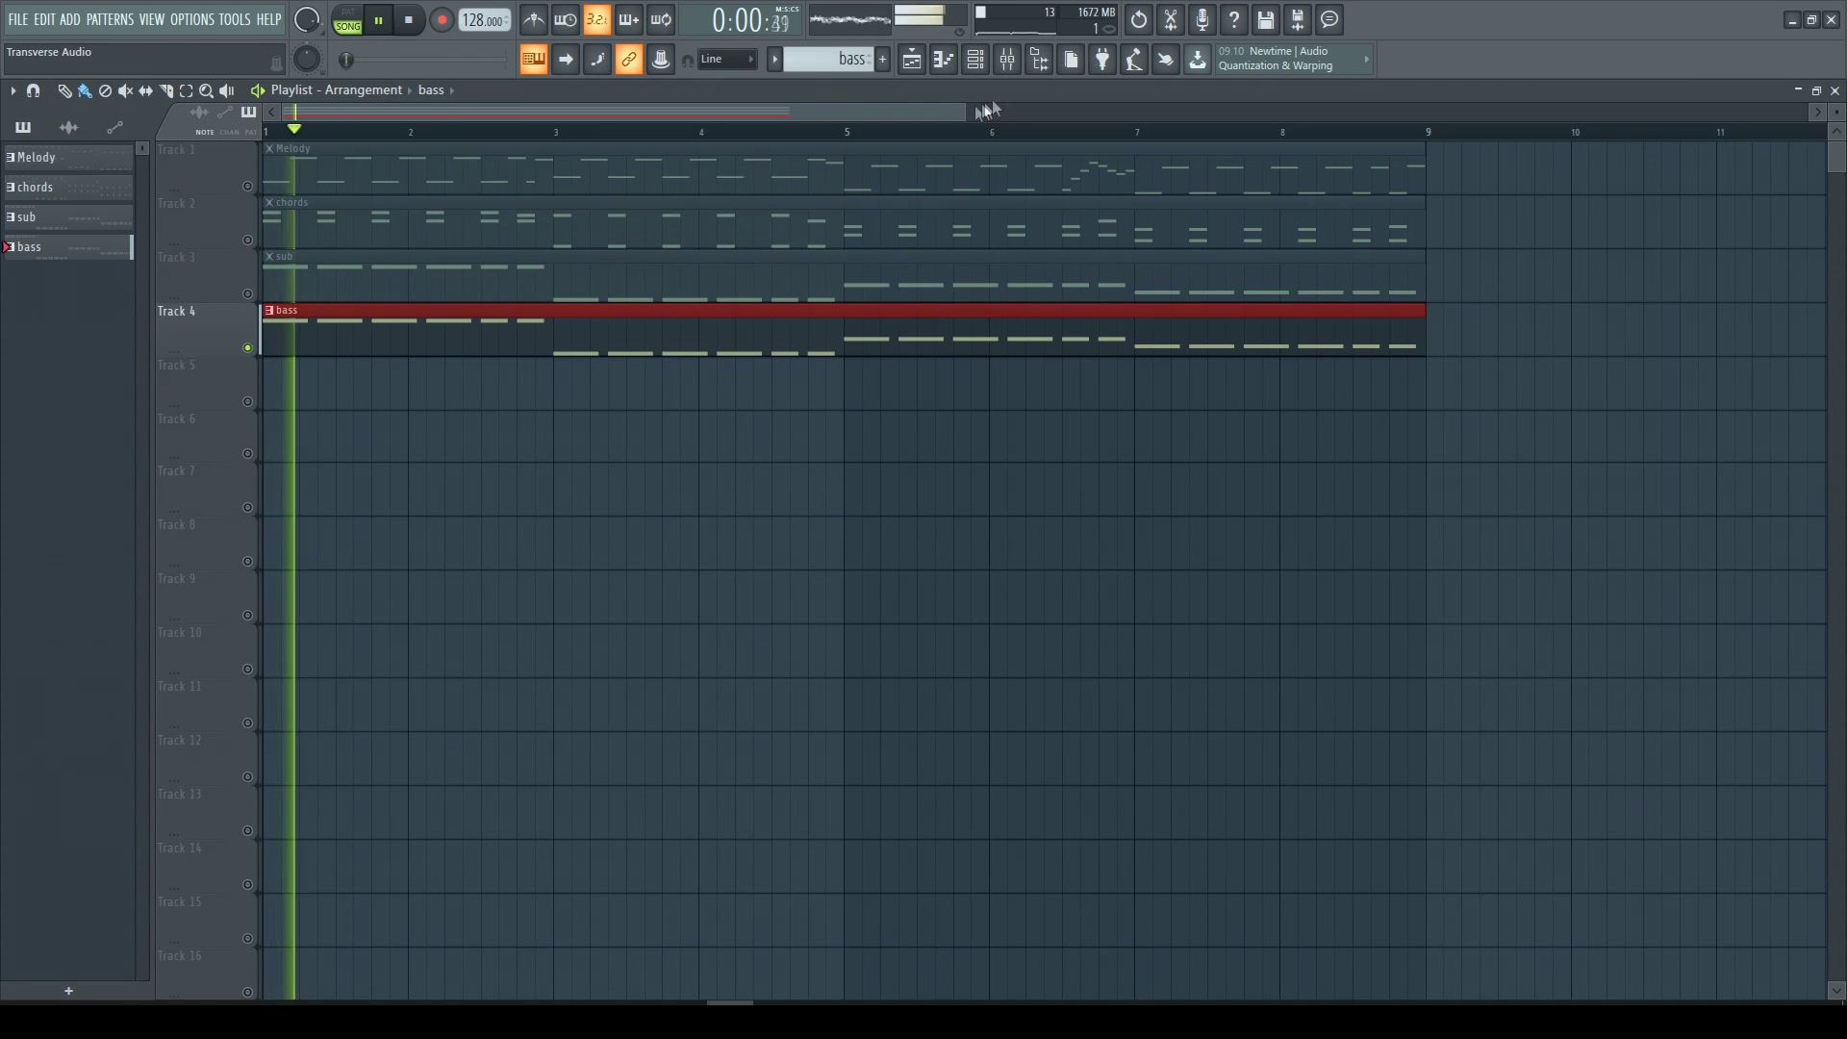
Add a 24 dB/oct high cut at about 728 Hz to the bass track's Pro-Q 2.
key(F9)
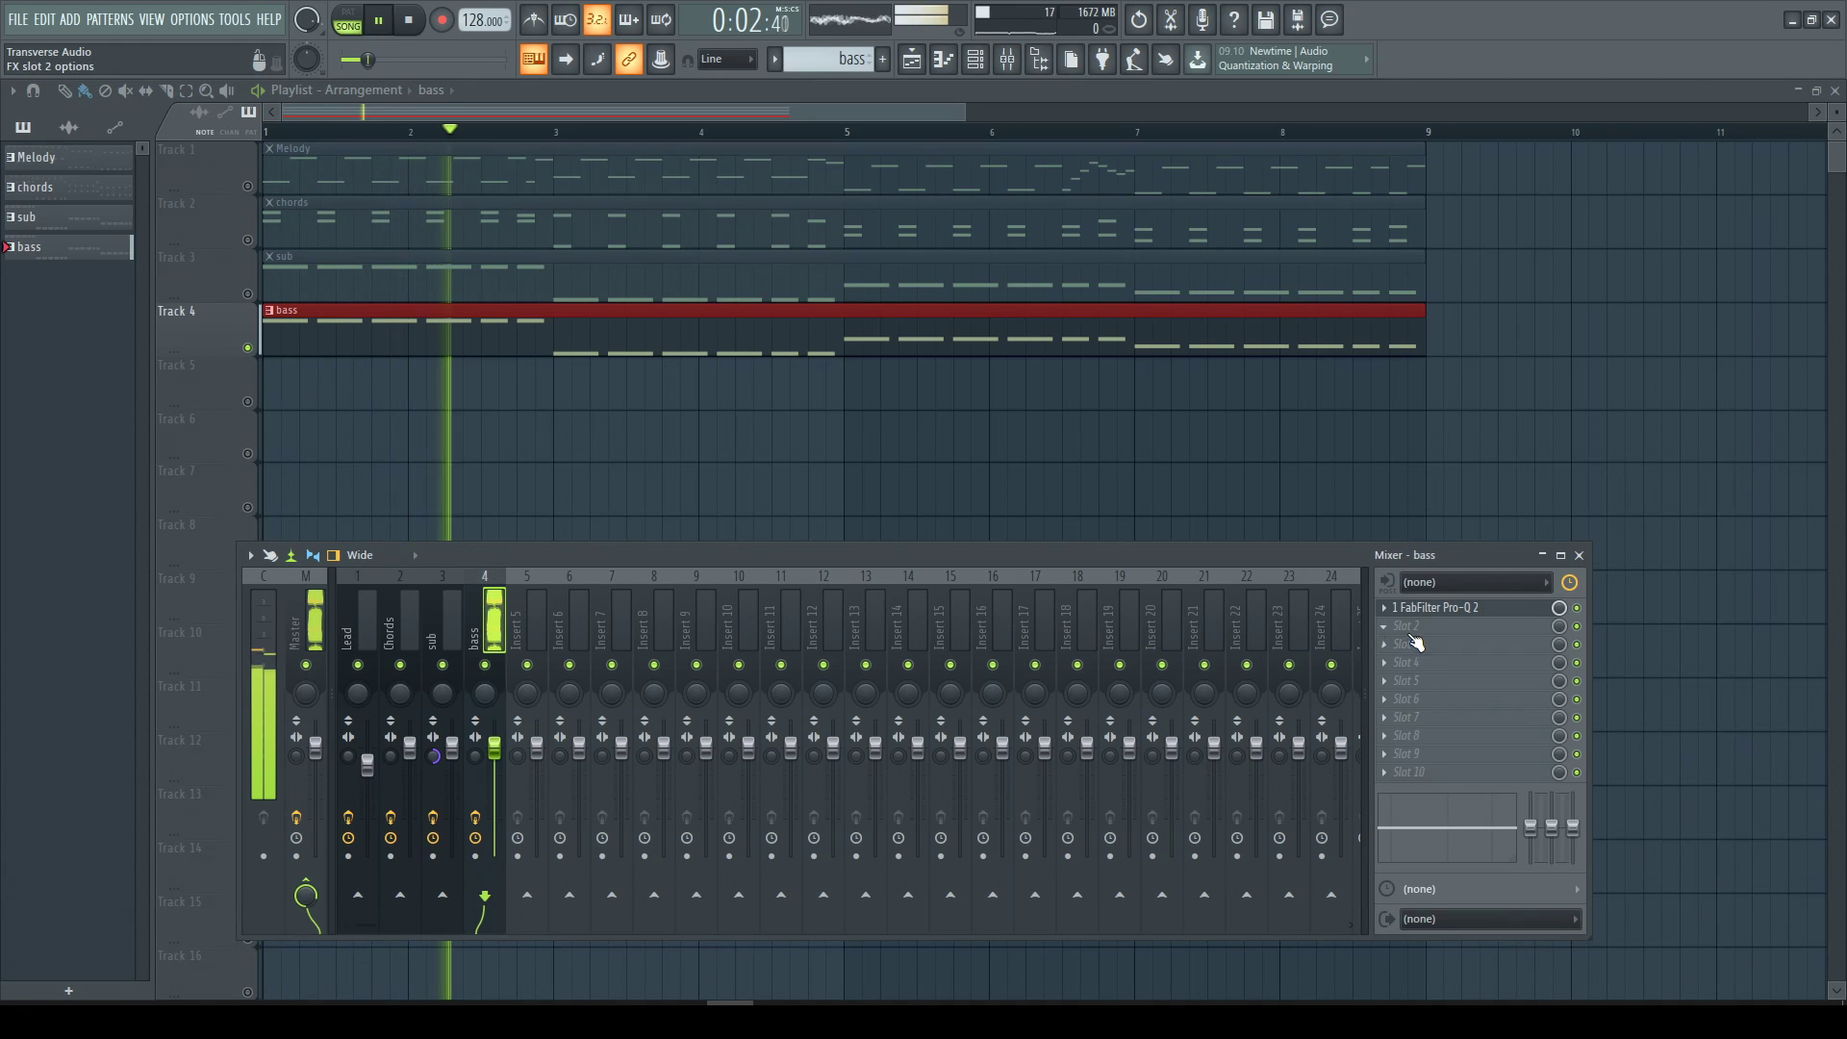
click(1484, 616)
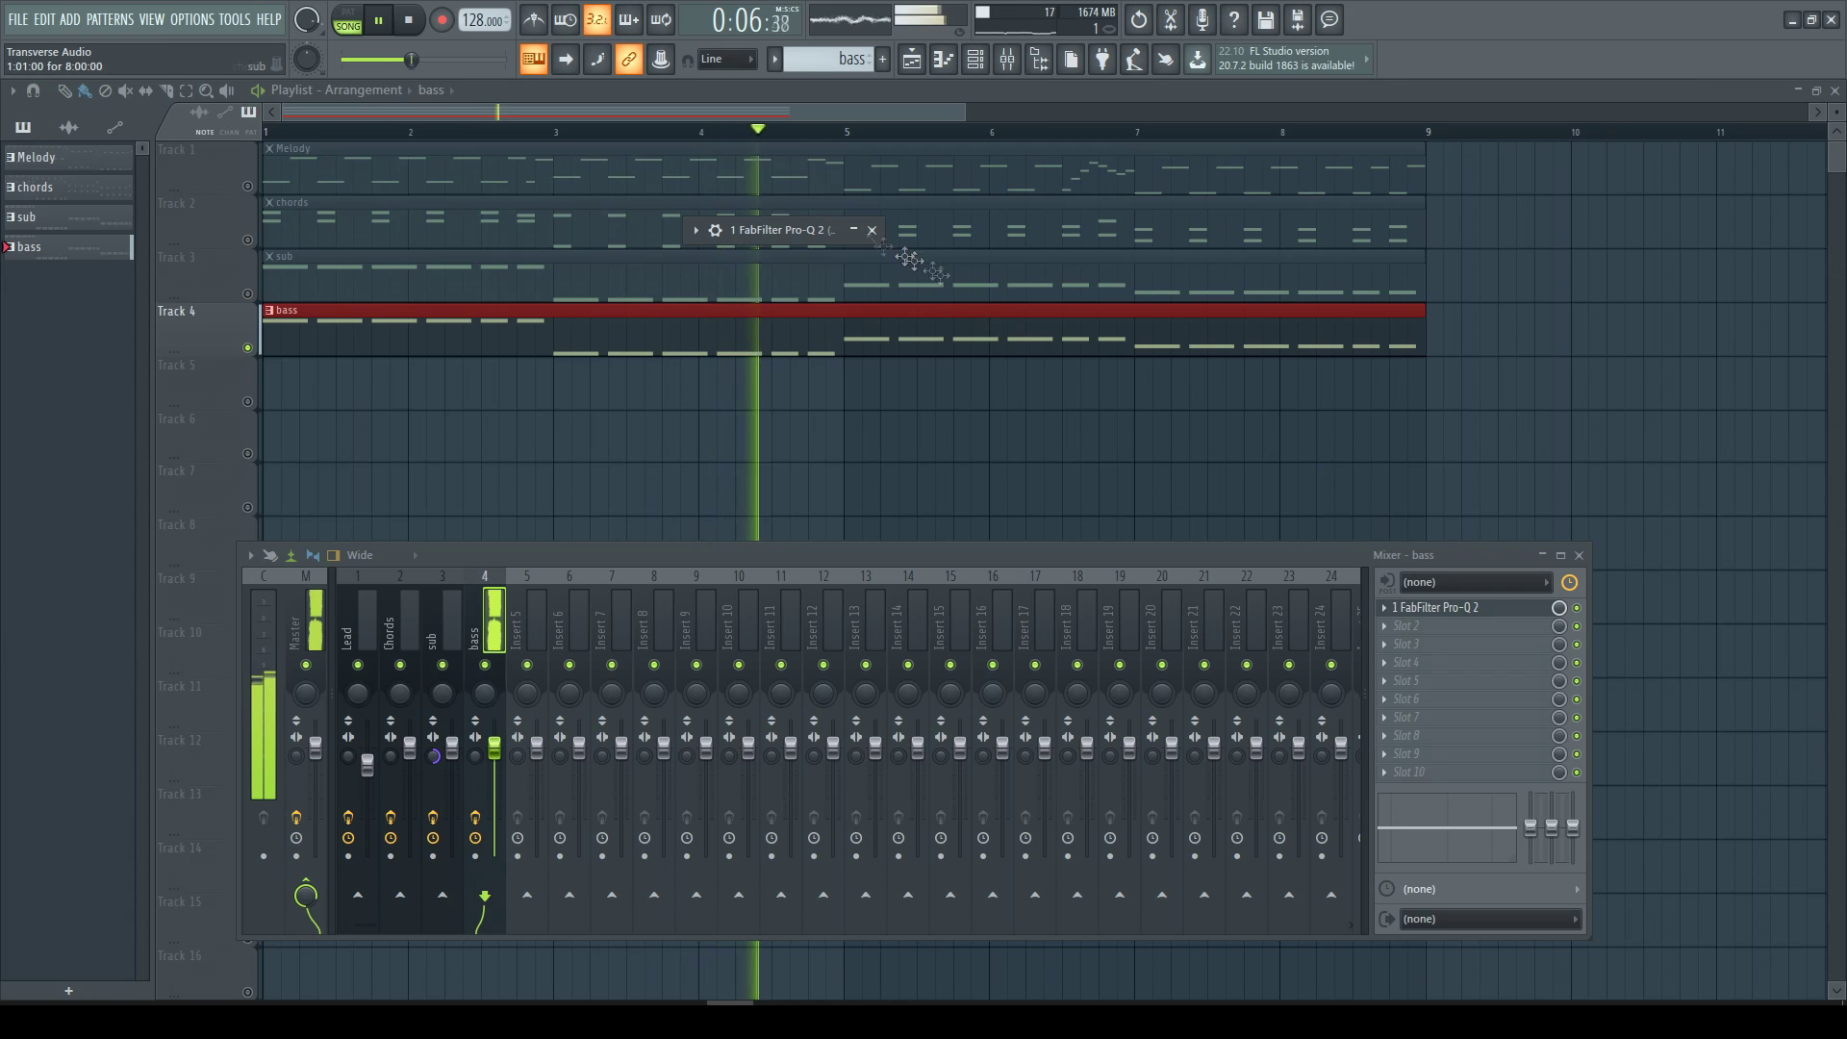
drag(812, 429, 513, 433)
scroll(481, 470, up, 3)
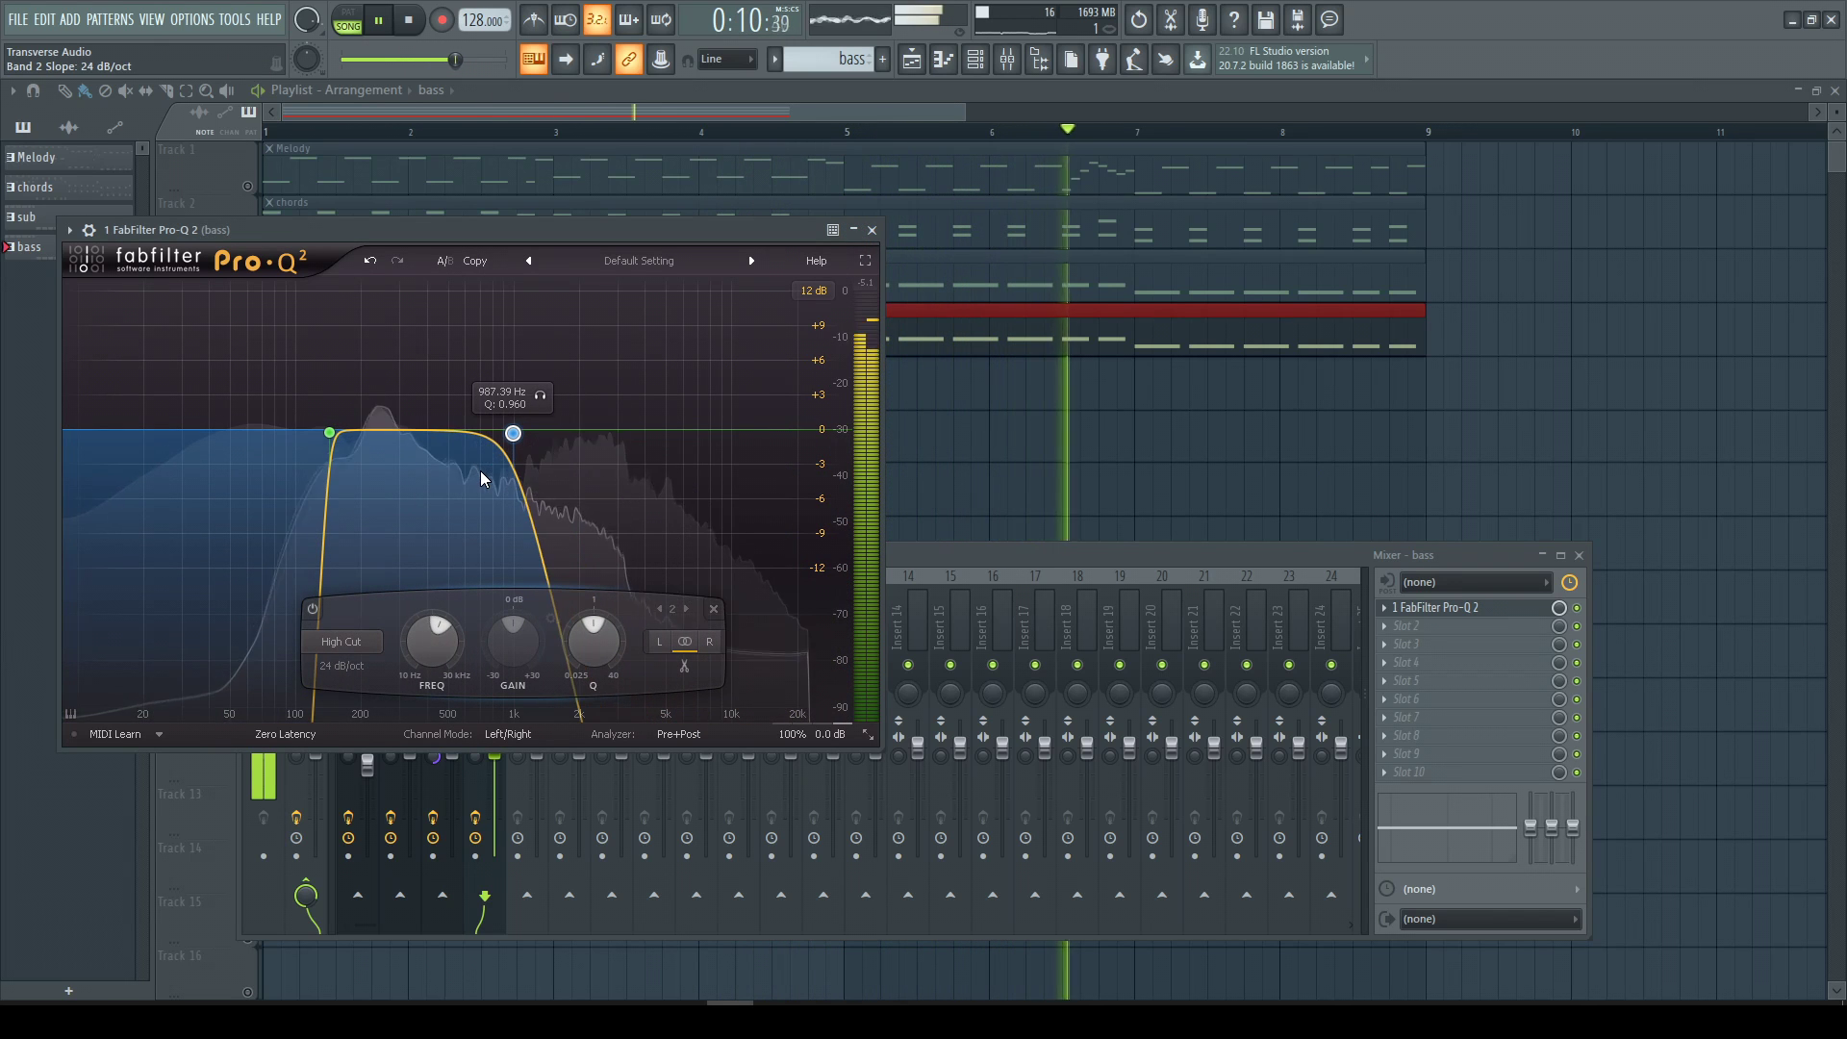
drag(513, 433, 484, 434)
scroll(446, 487, down, 2)
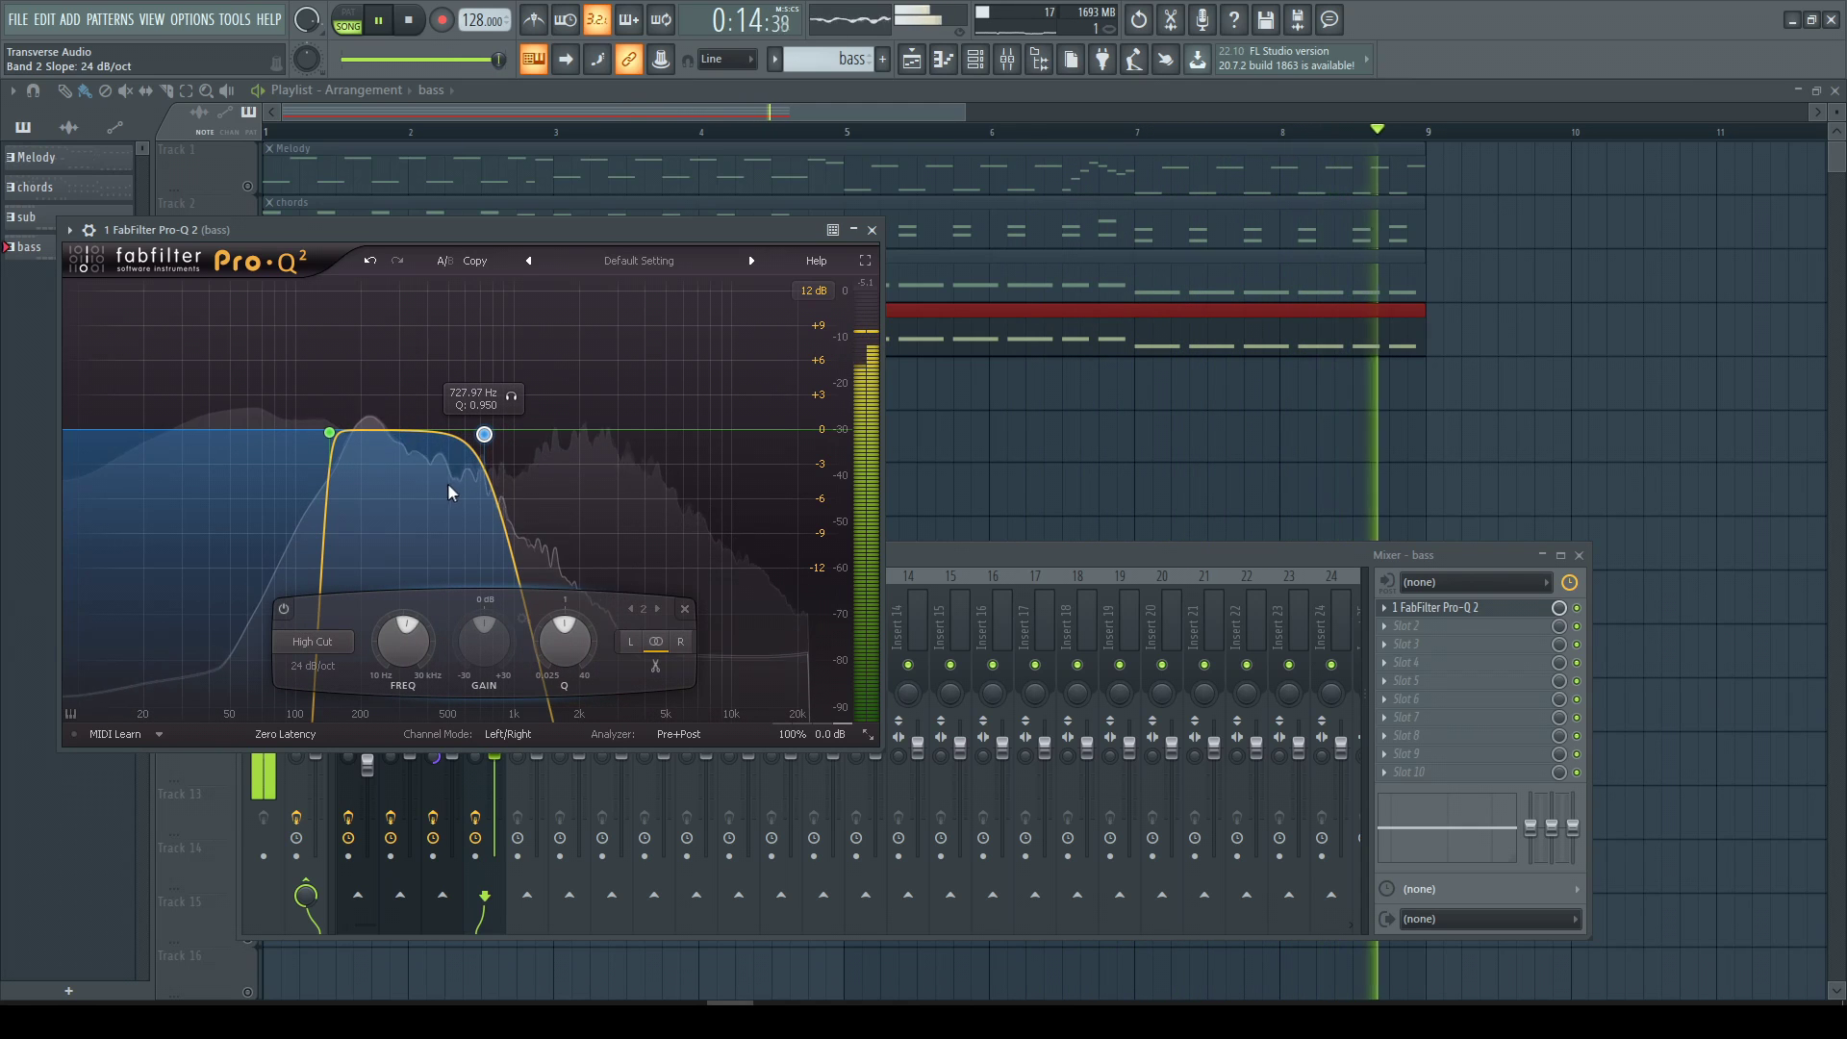
key(Escape)
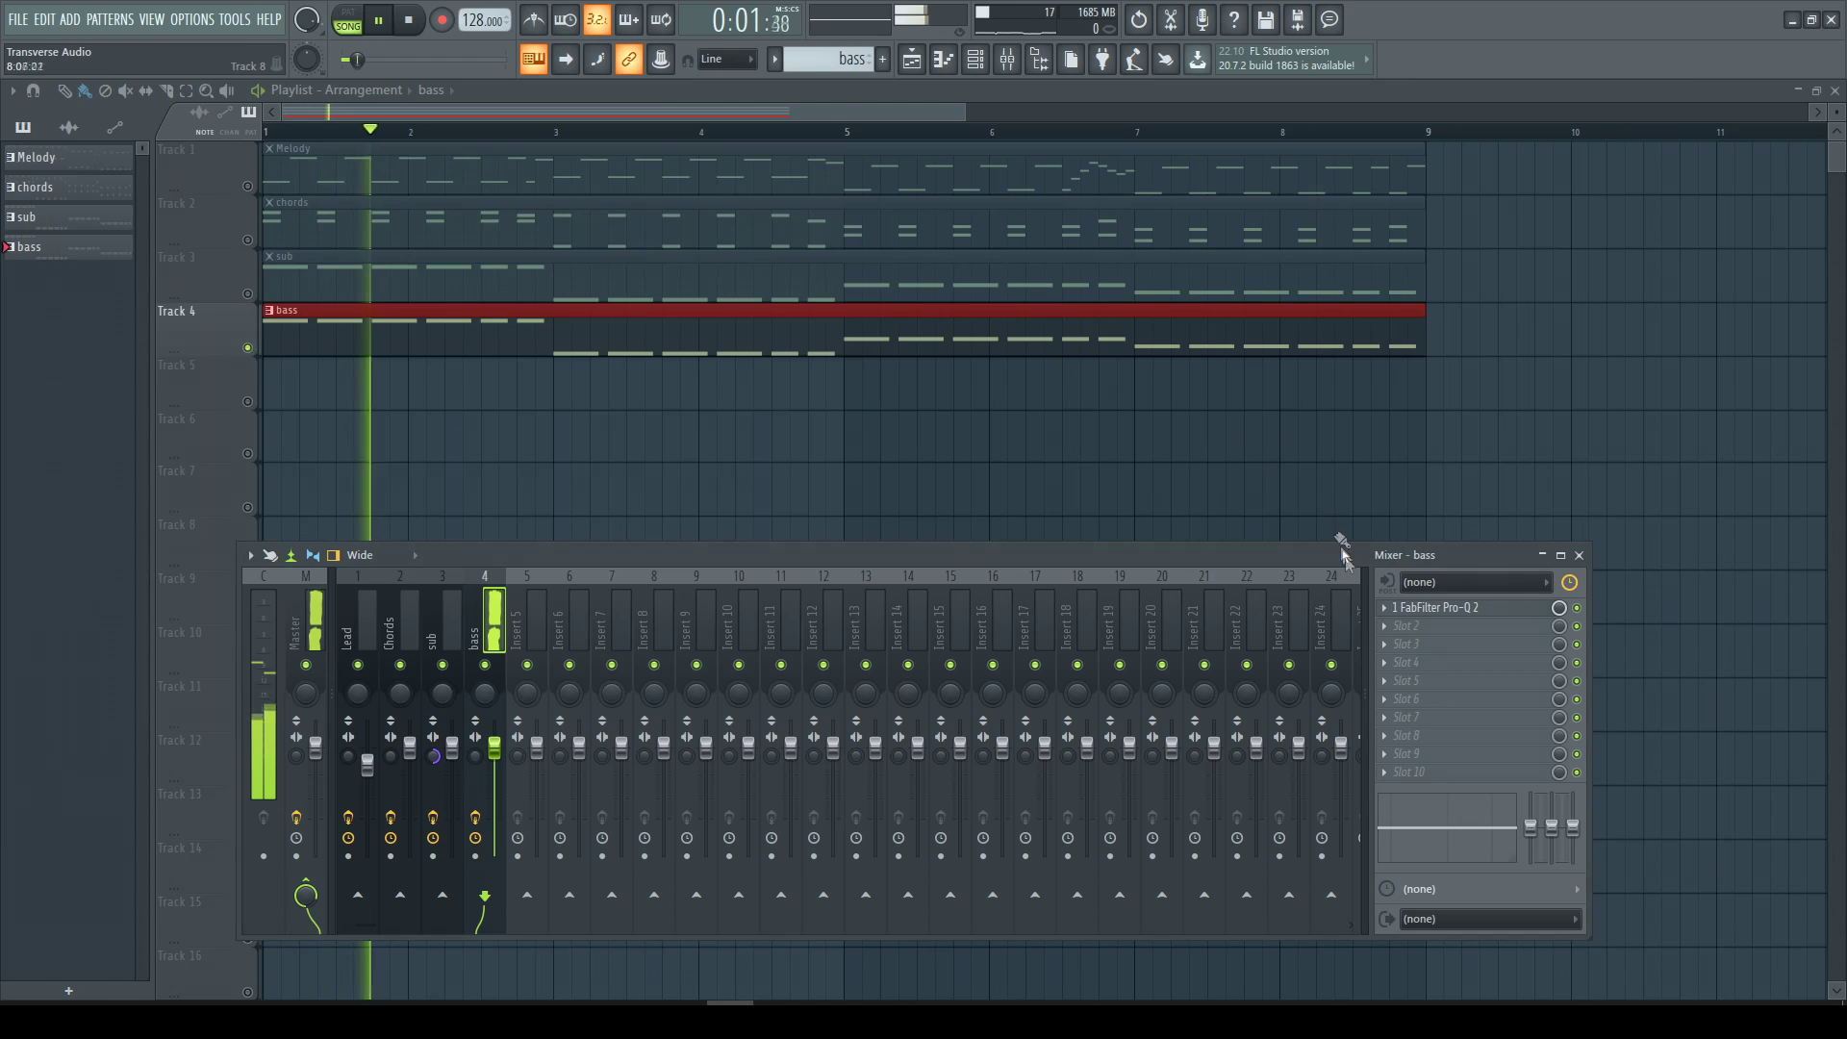
Load FabFilter Pro-C 2 after the EQ on the bass mixer track and apply its DI Attack Reduction bM bass preset.
click(1408, 643)
click(654, 894)
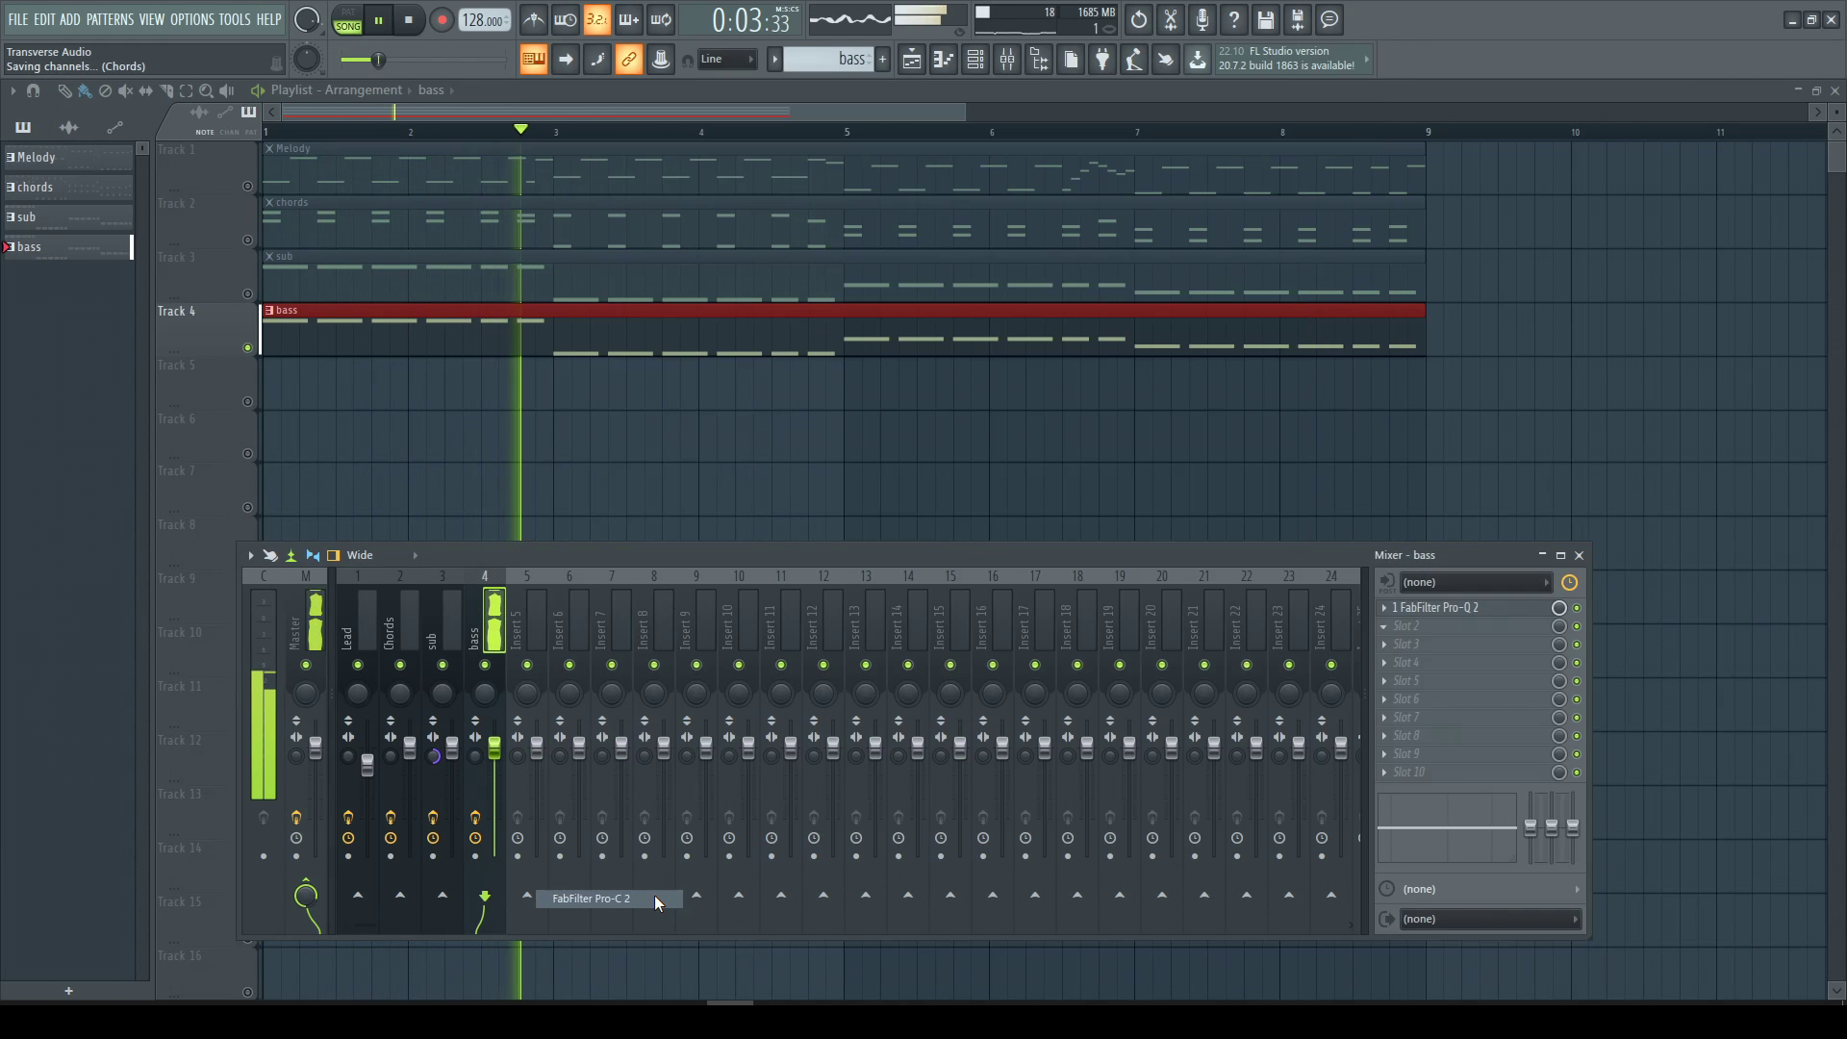
click(643, 287)
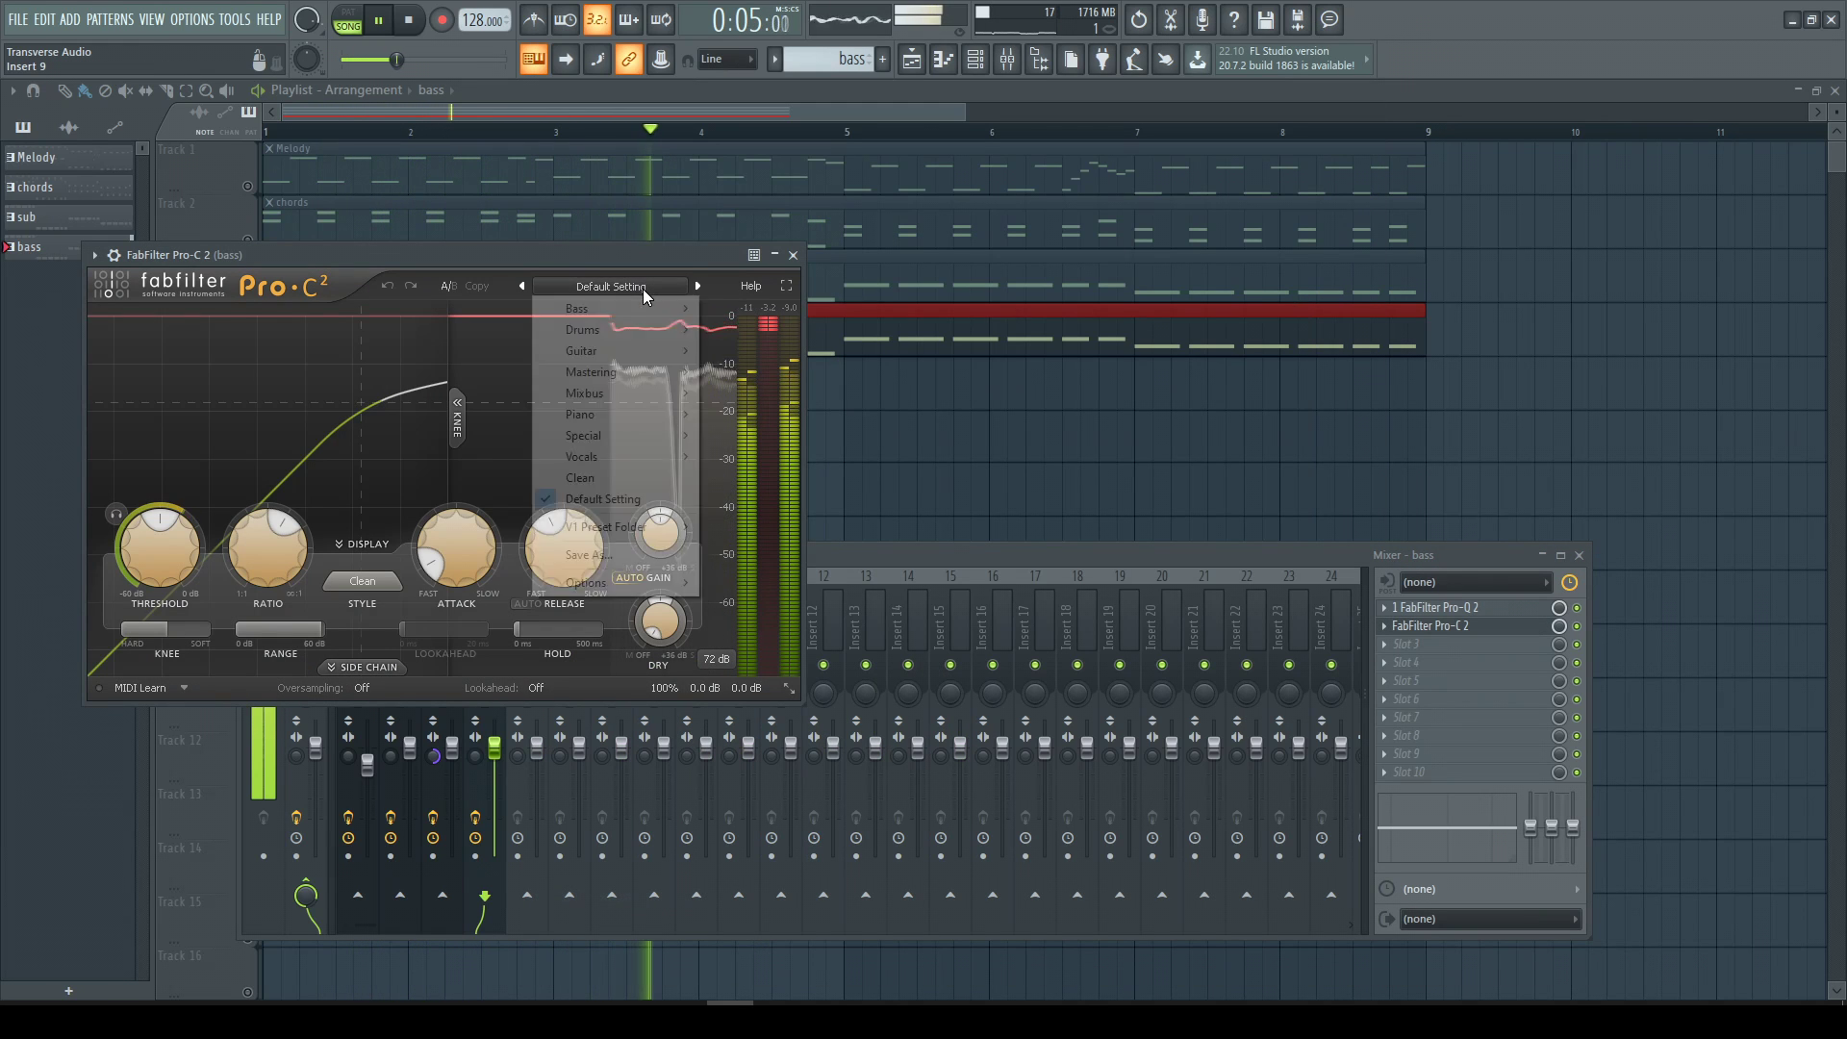
mouse_move(625, 308)
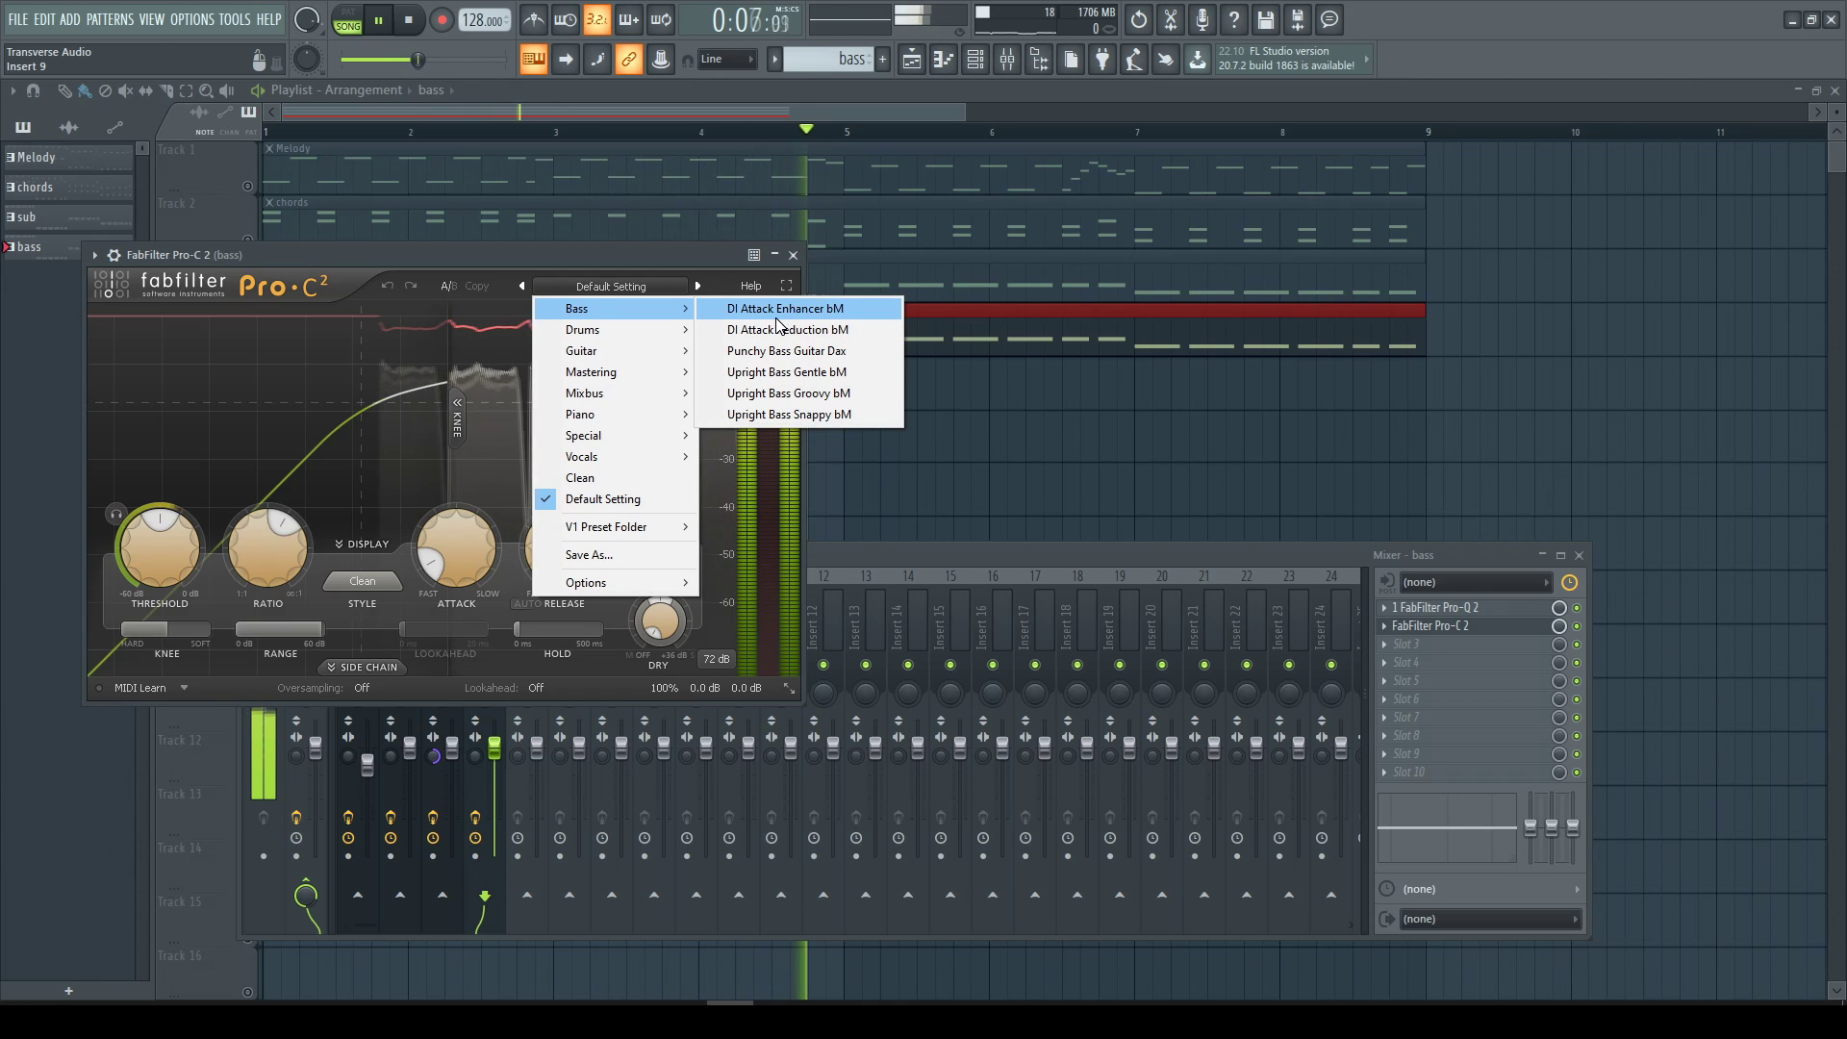
click(784, 330)
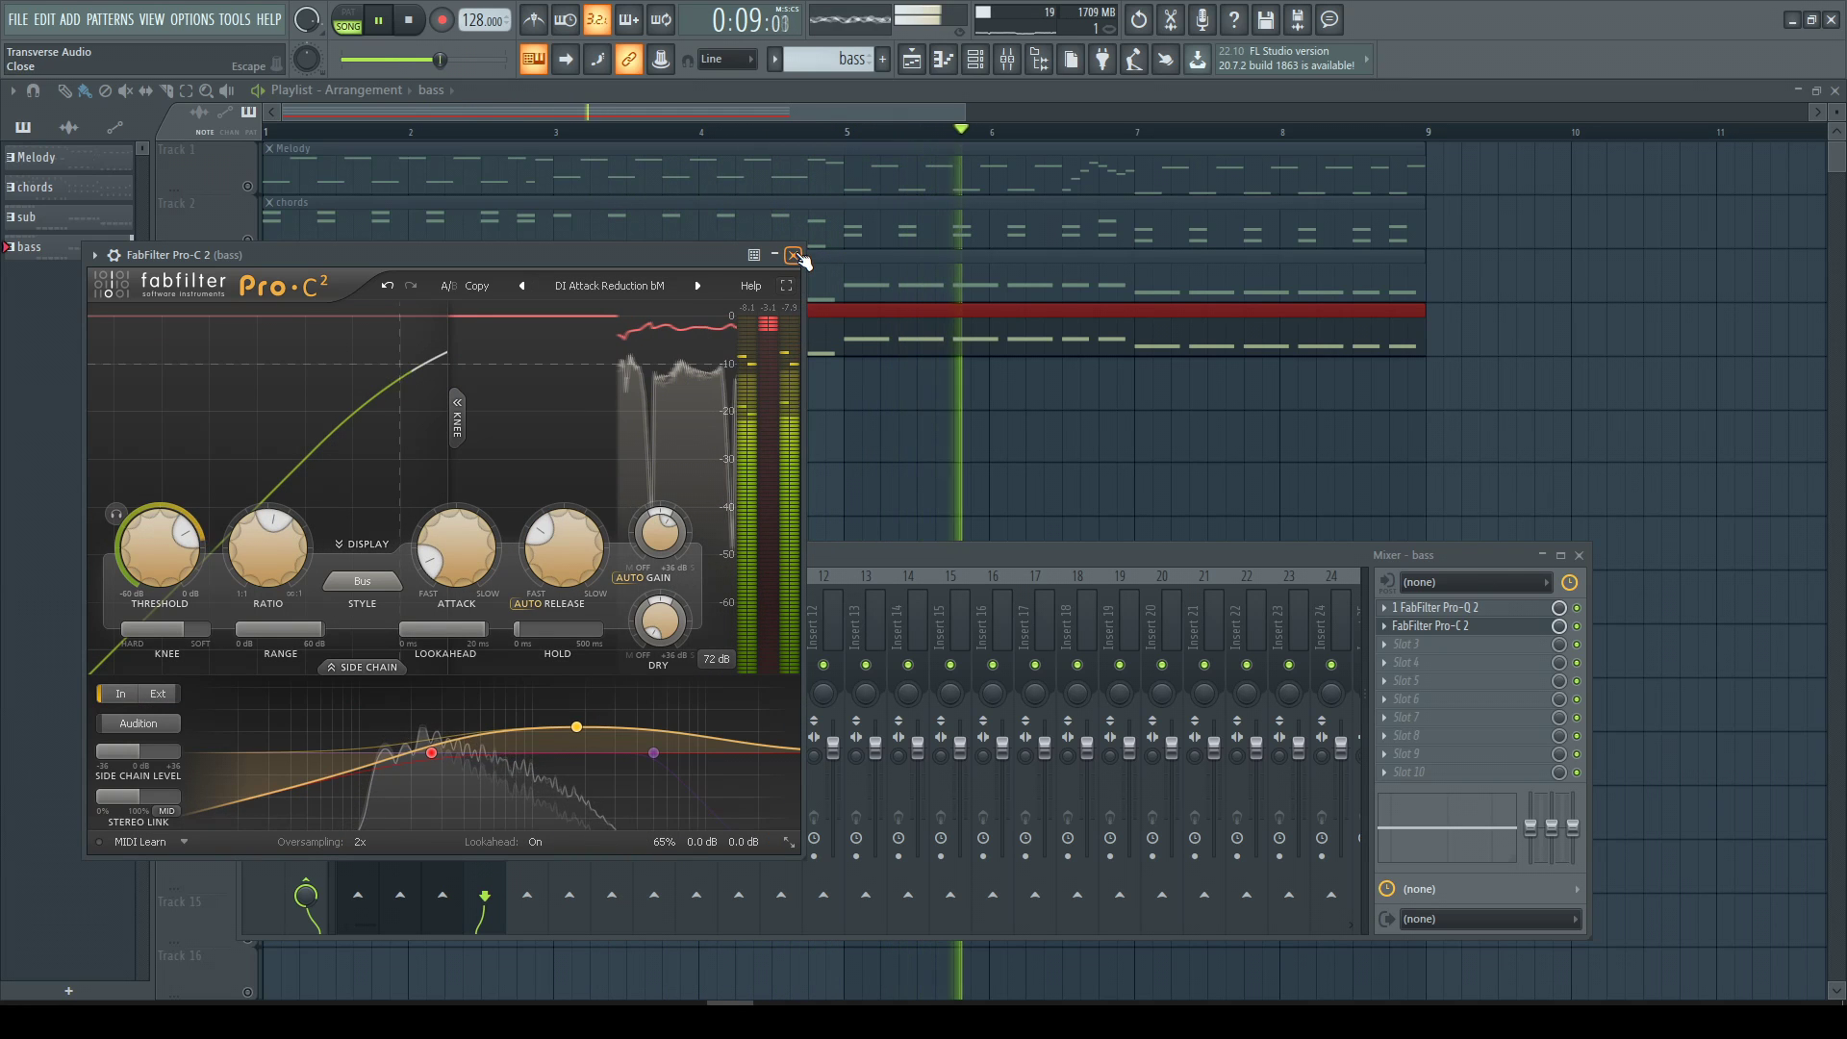
click(793, 255)
Add the Kickstart ducking effect in slot 3 of the bass mixer track.
click(1414, 643)
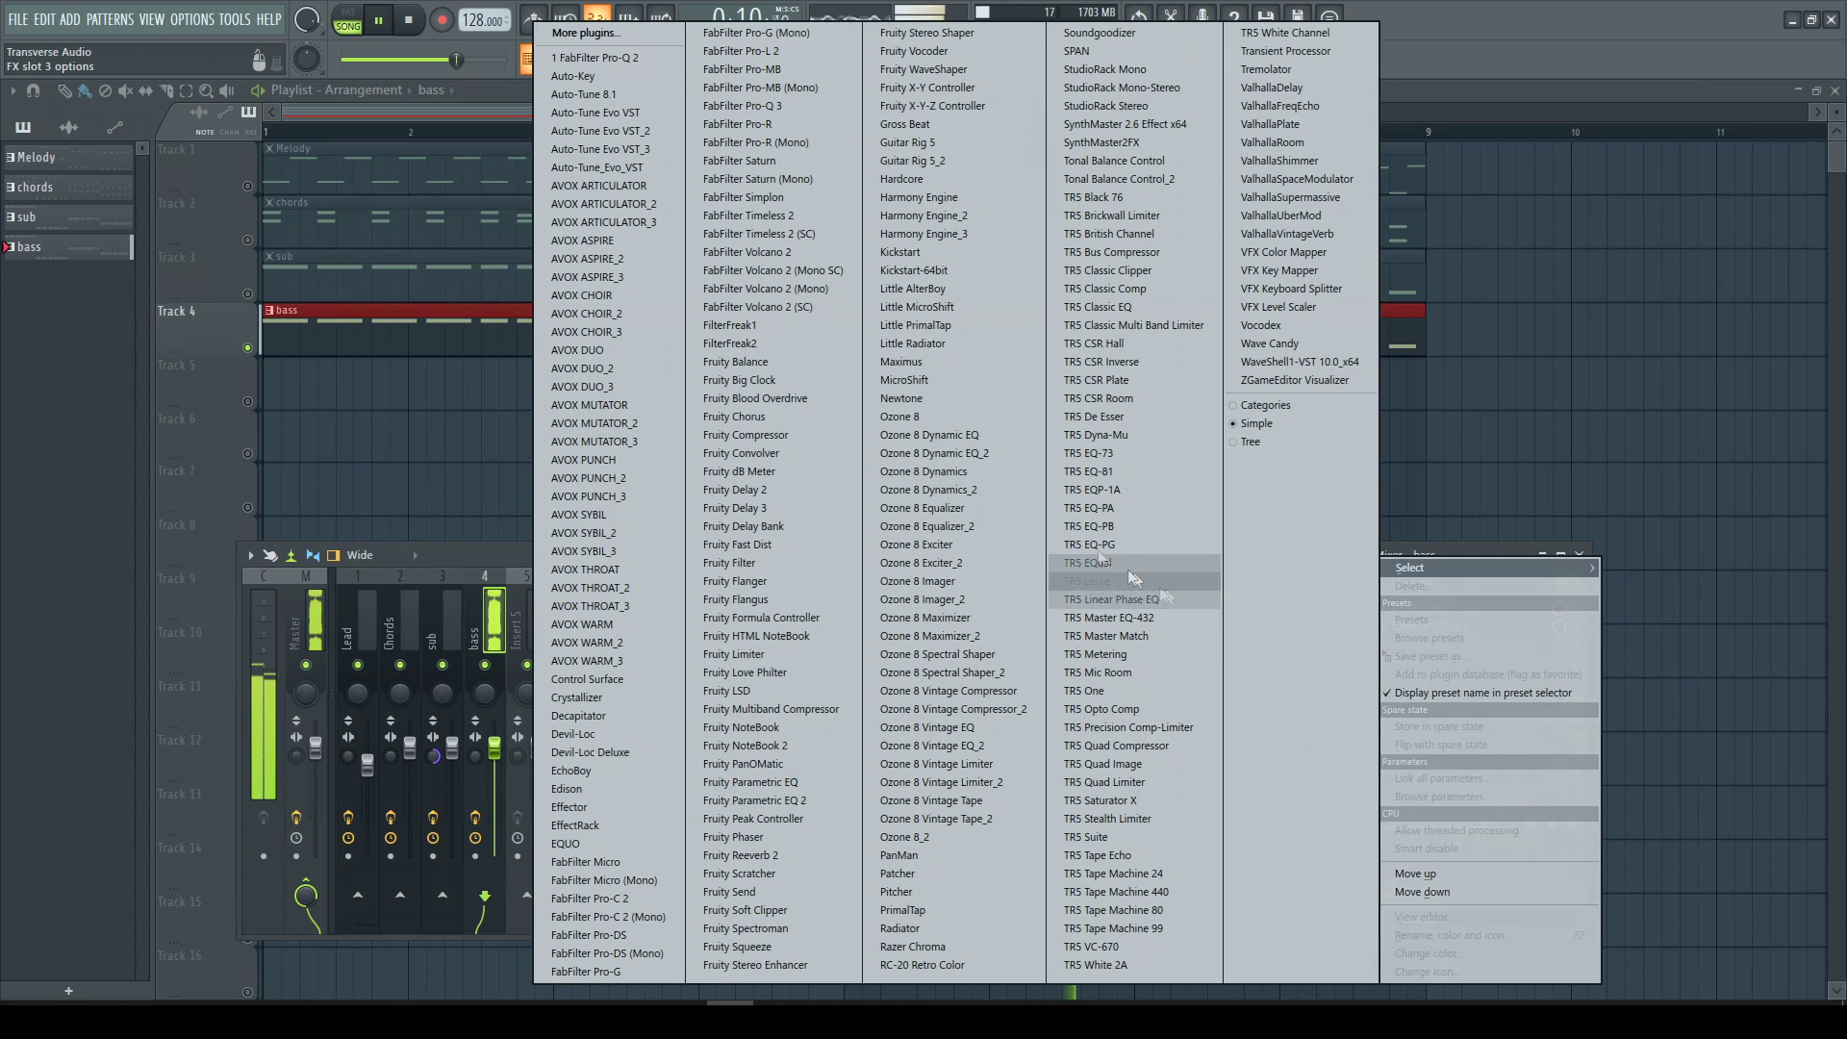
click(926, 254)
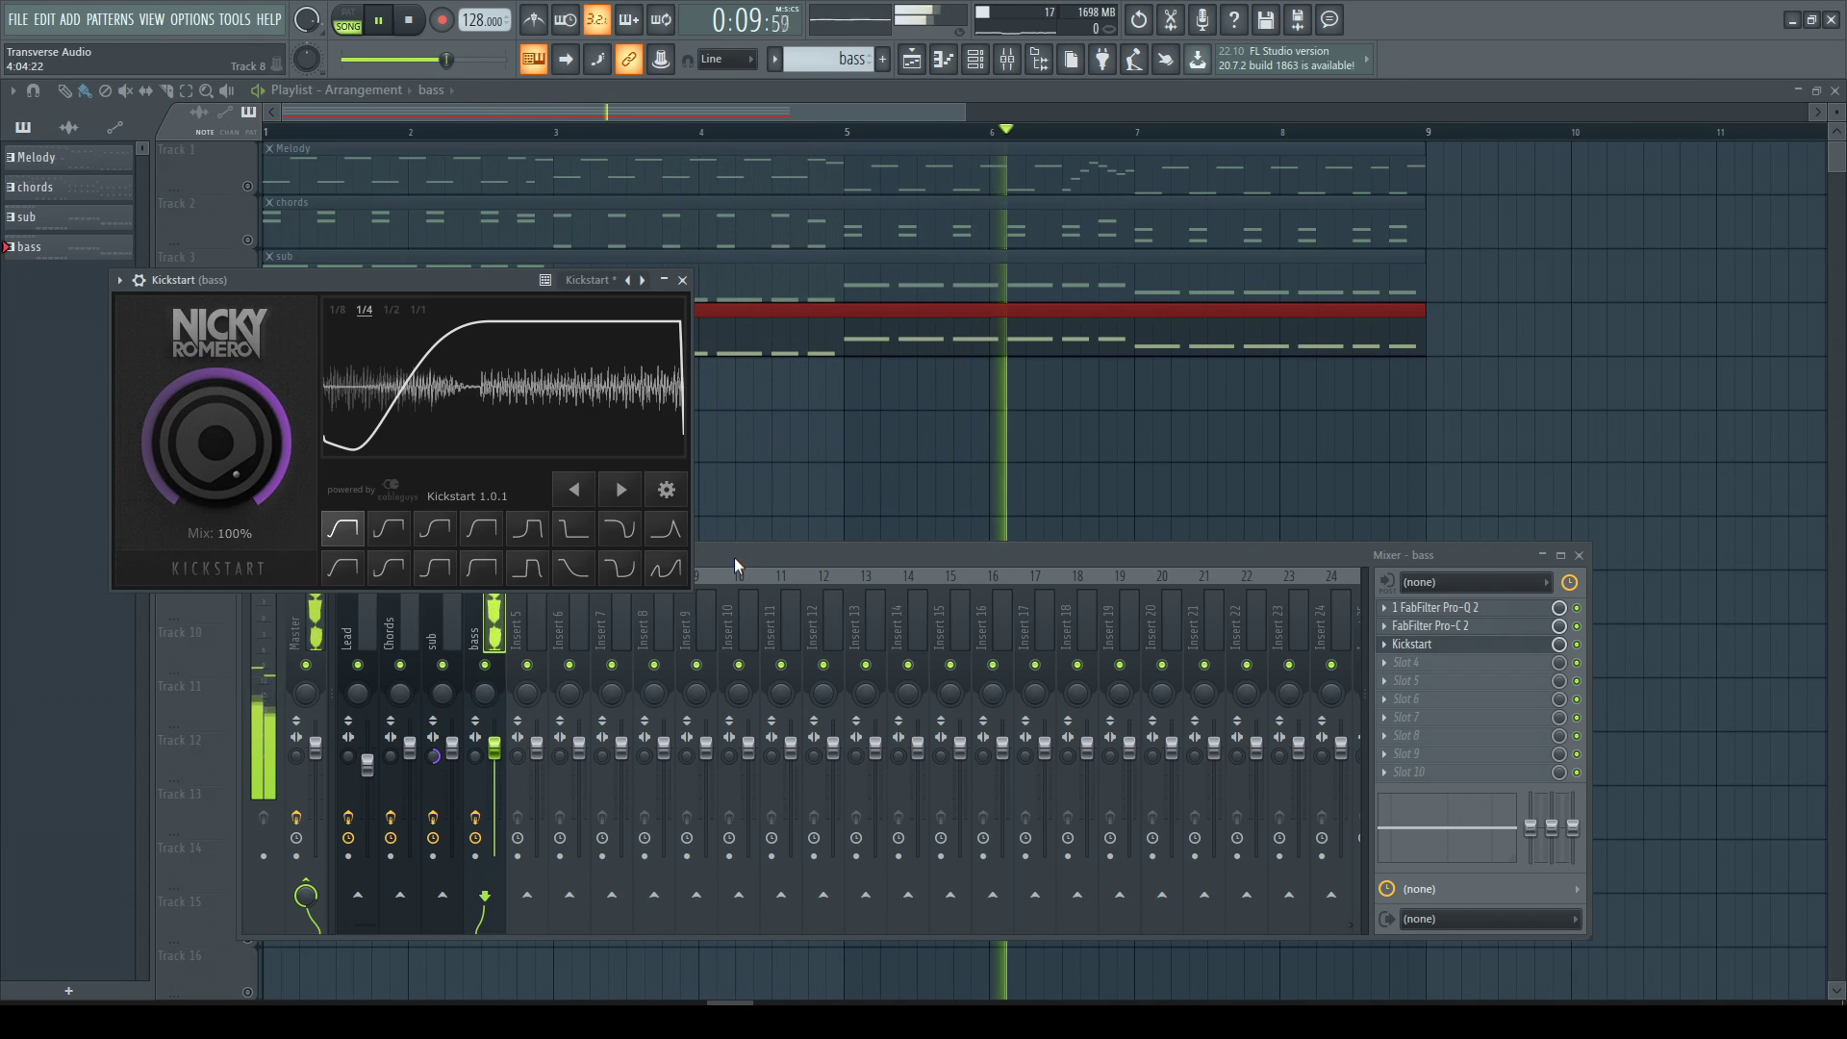
click(663, 281)
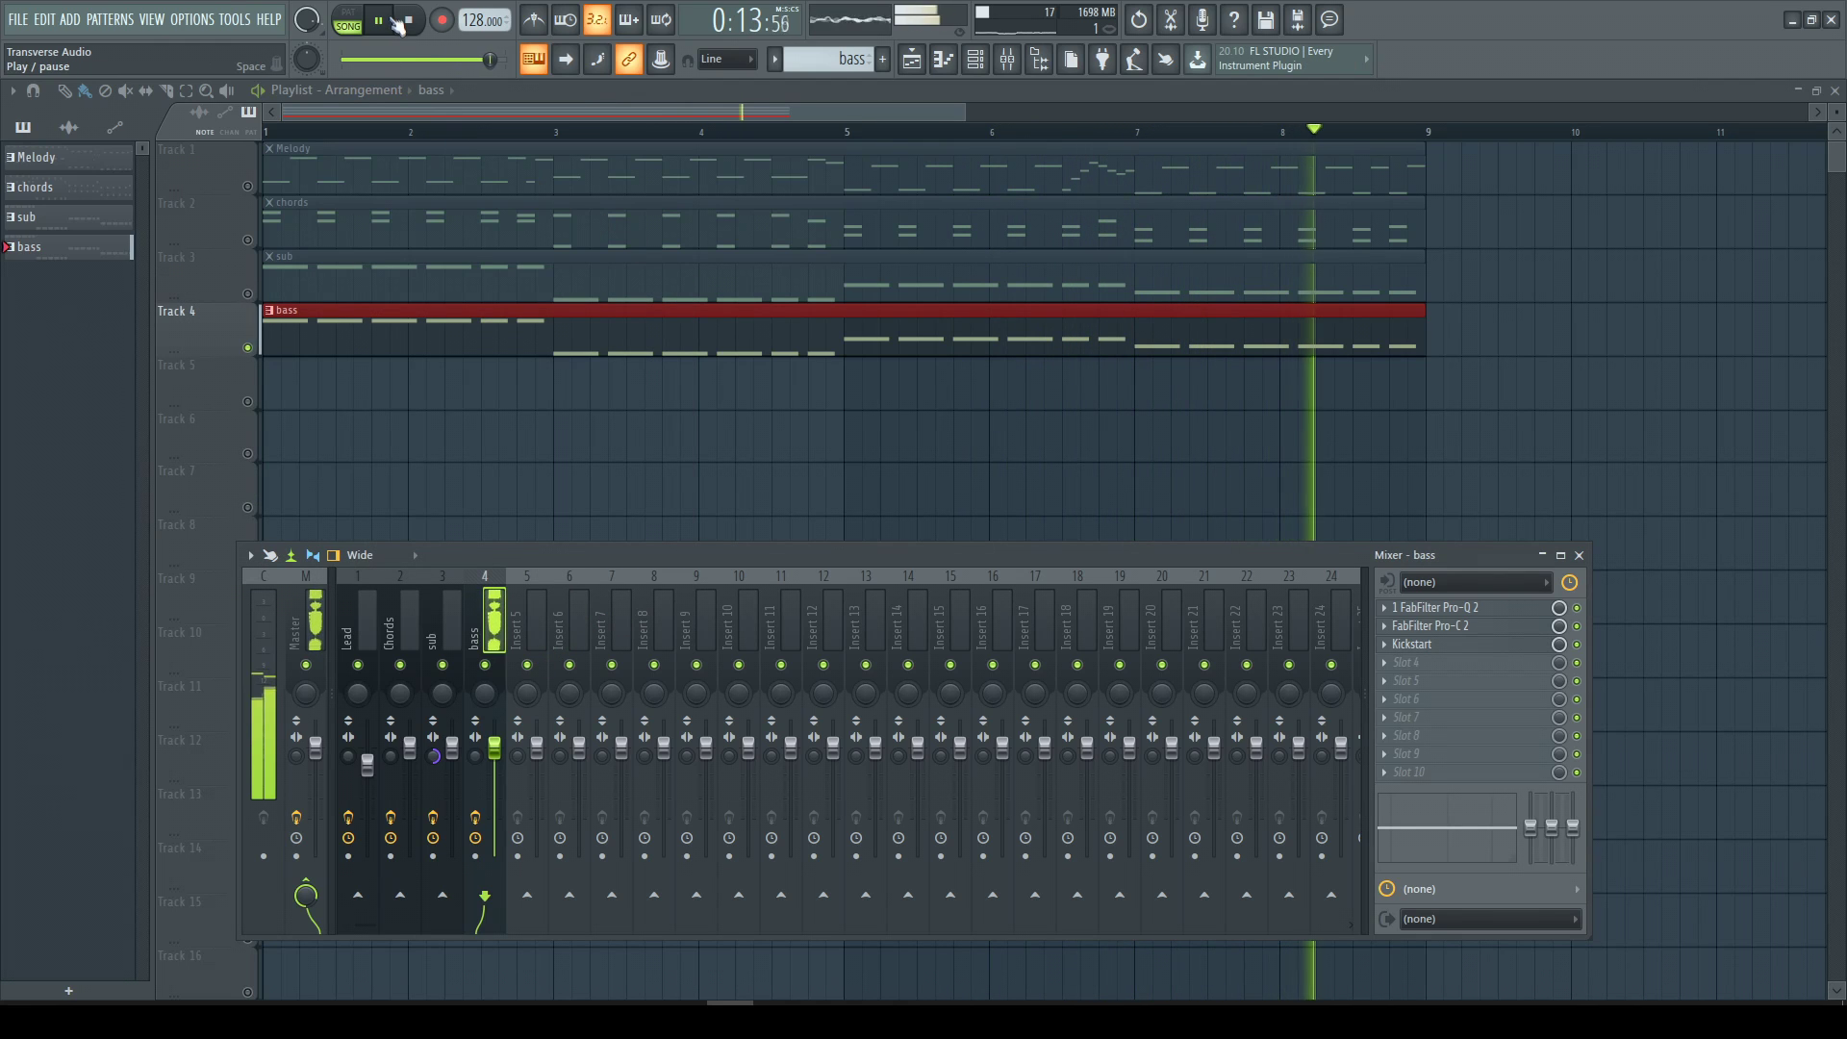
Select the playlist time range from bar 1 to bar 11 and unsolo Track 4 so all tracks are audible.
drag(1735, 141, 197, 133)
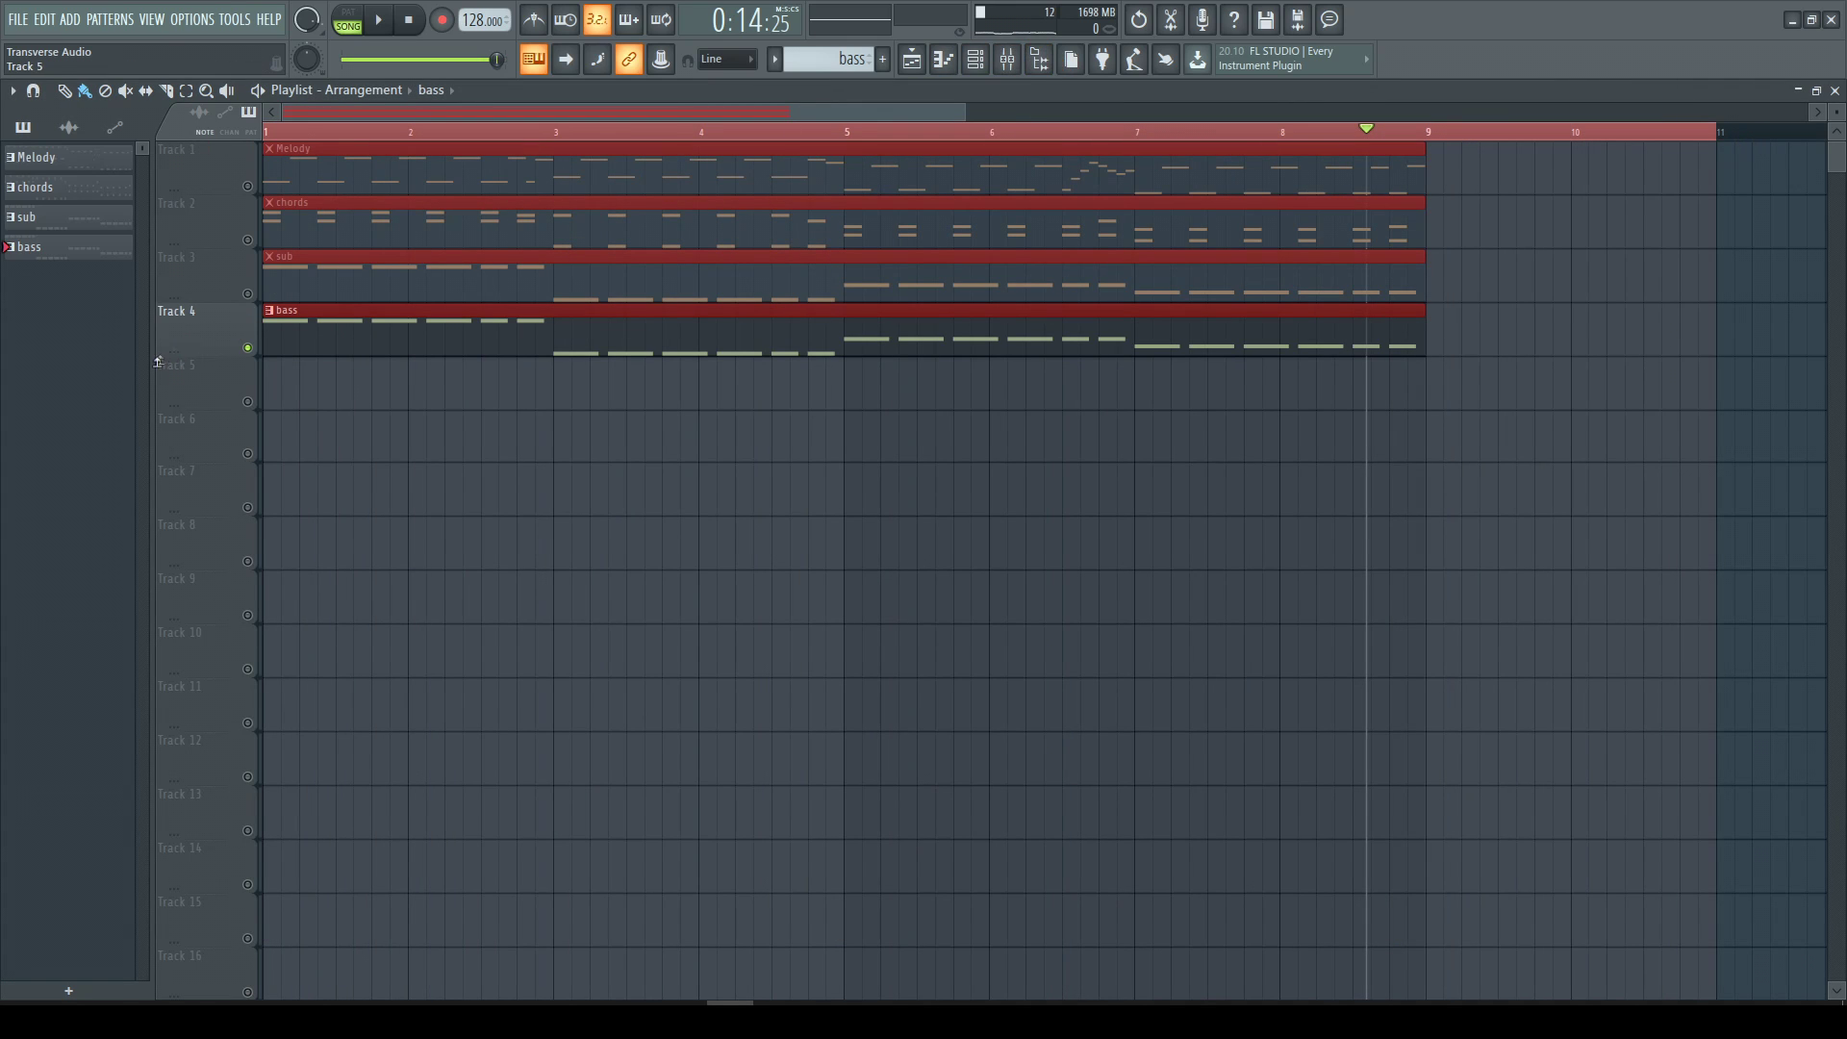
right_click(249, 350)
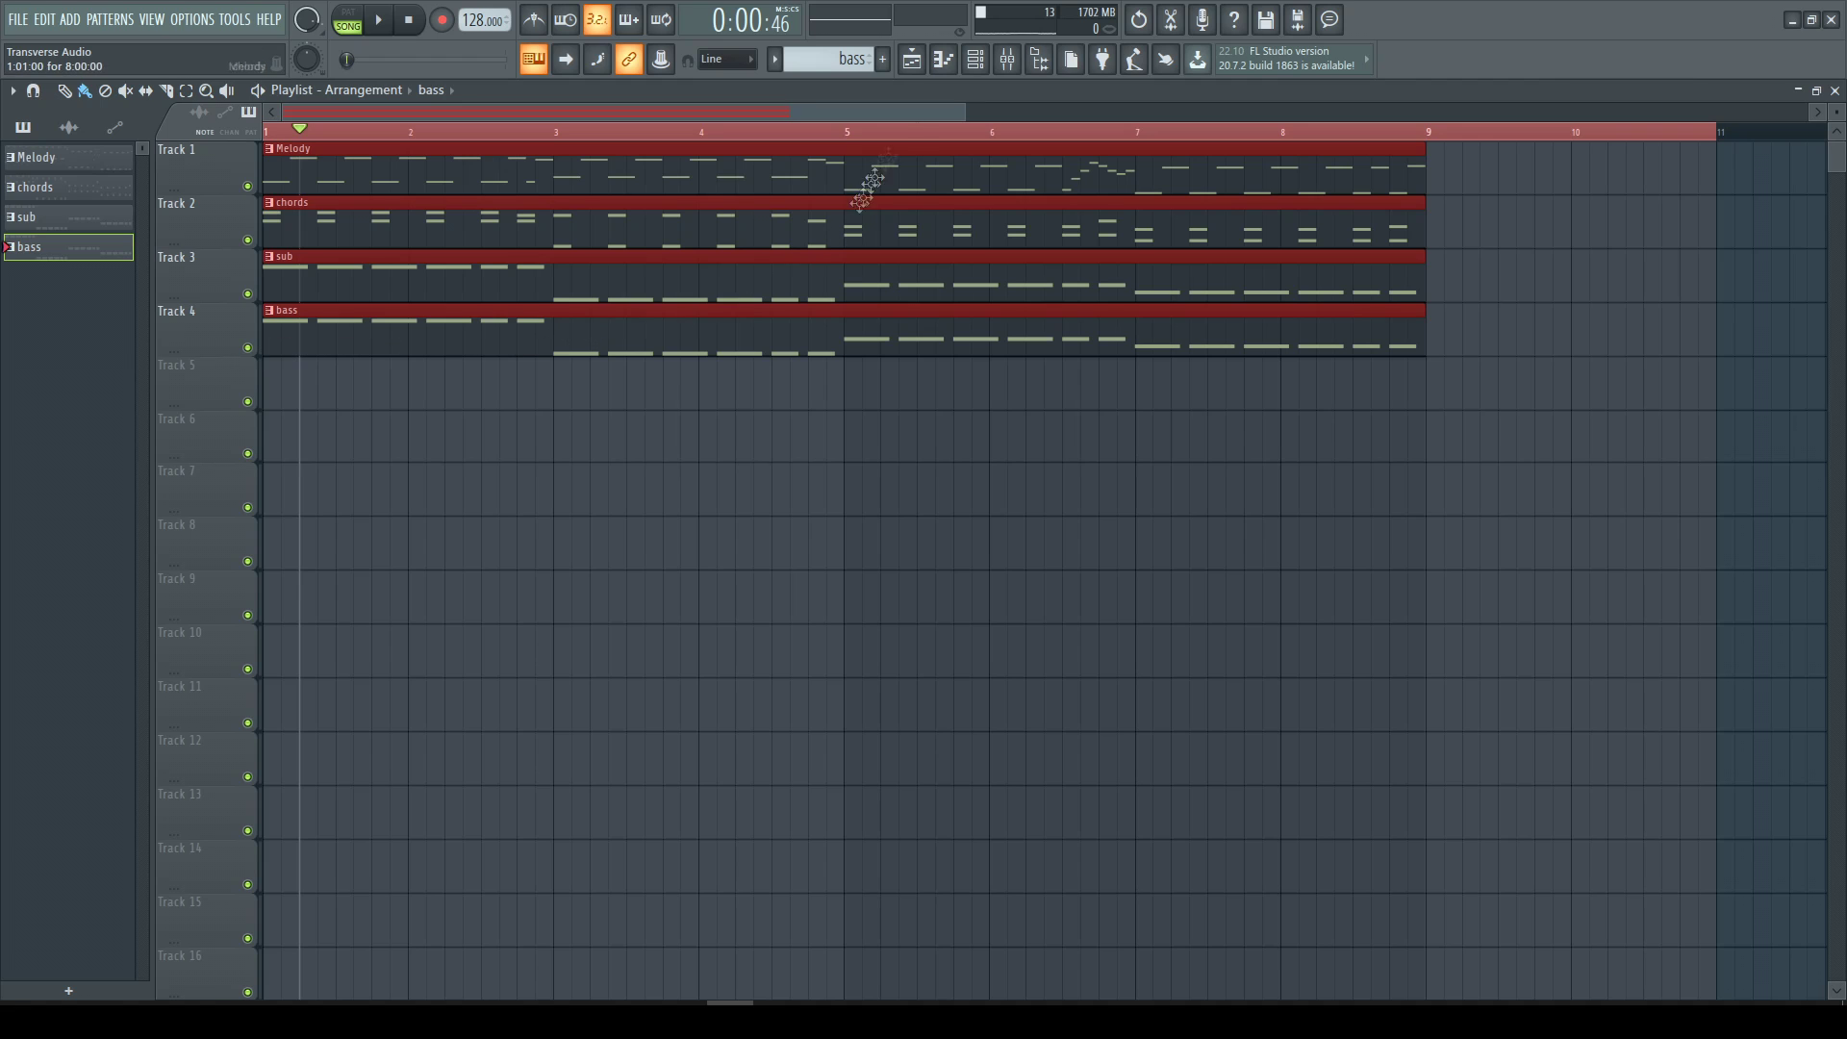
Lower the lead, sub and bass levels in the mixer and return the playhead to the start of bar 1.
click(1025, 61)
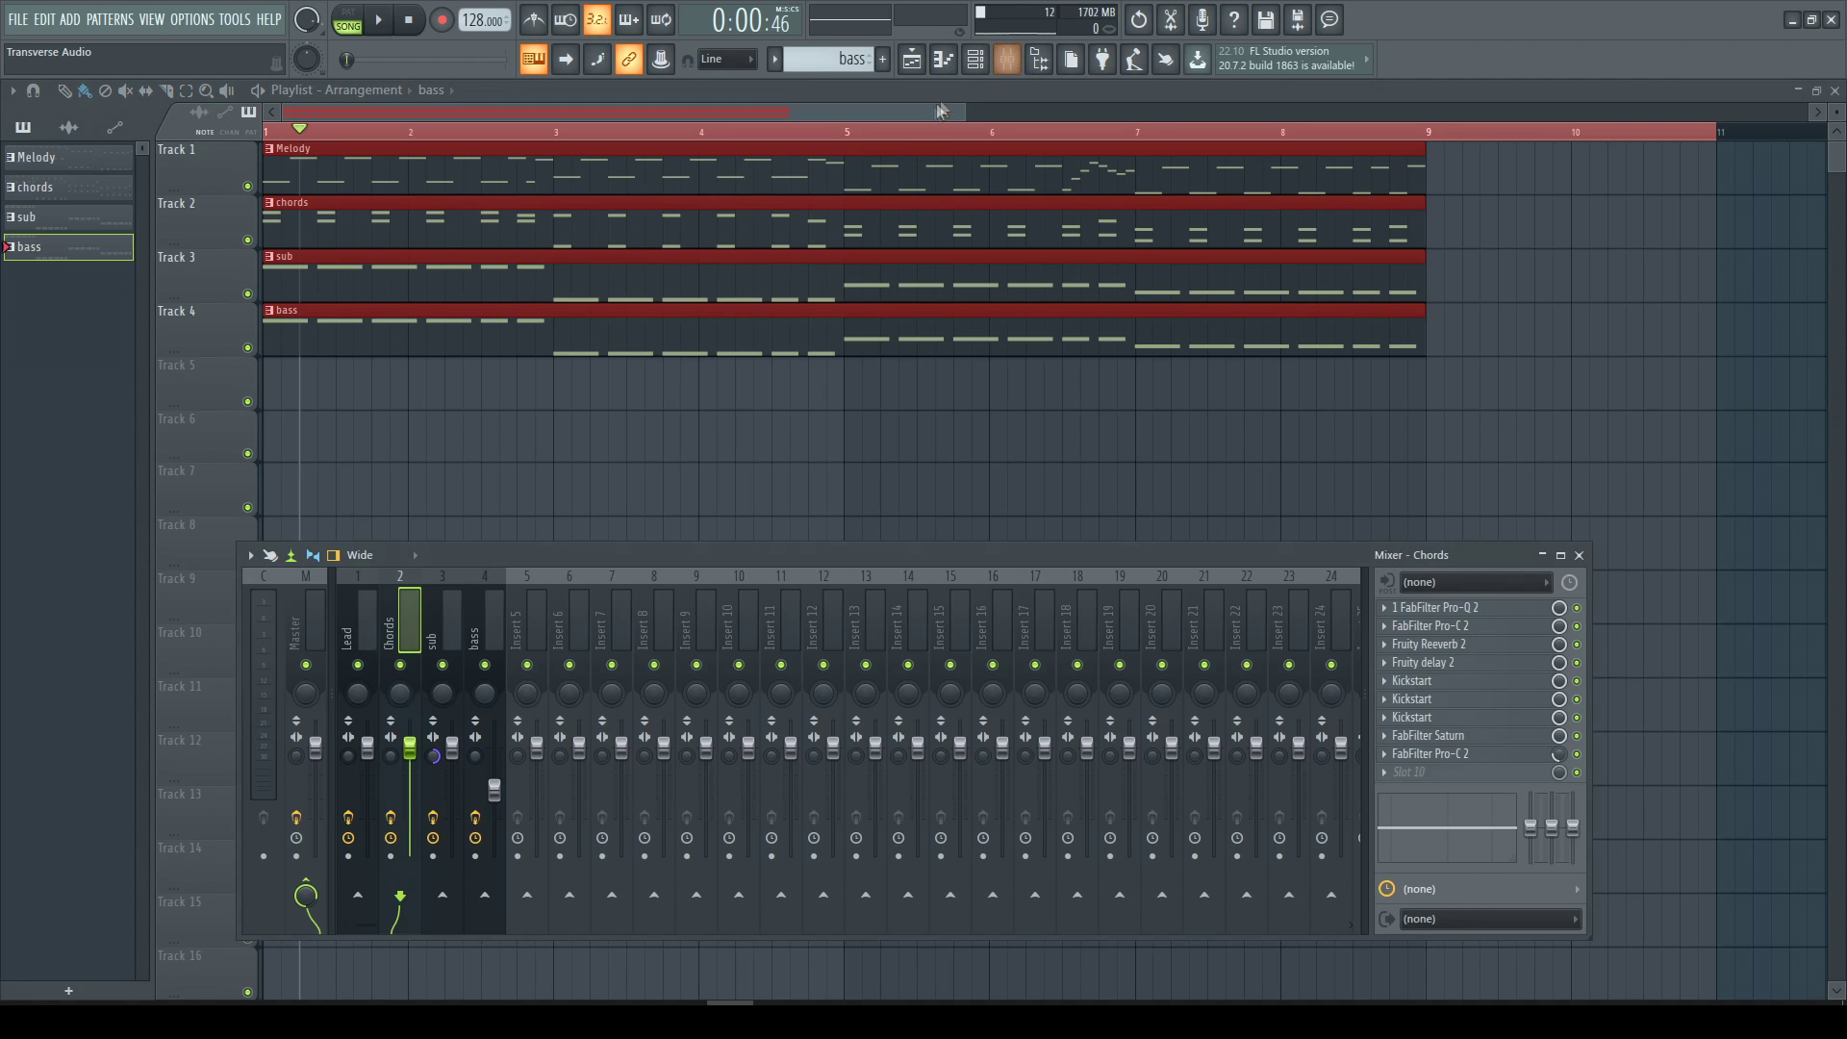
drag(452, 750, 452, 766)
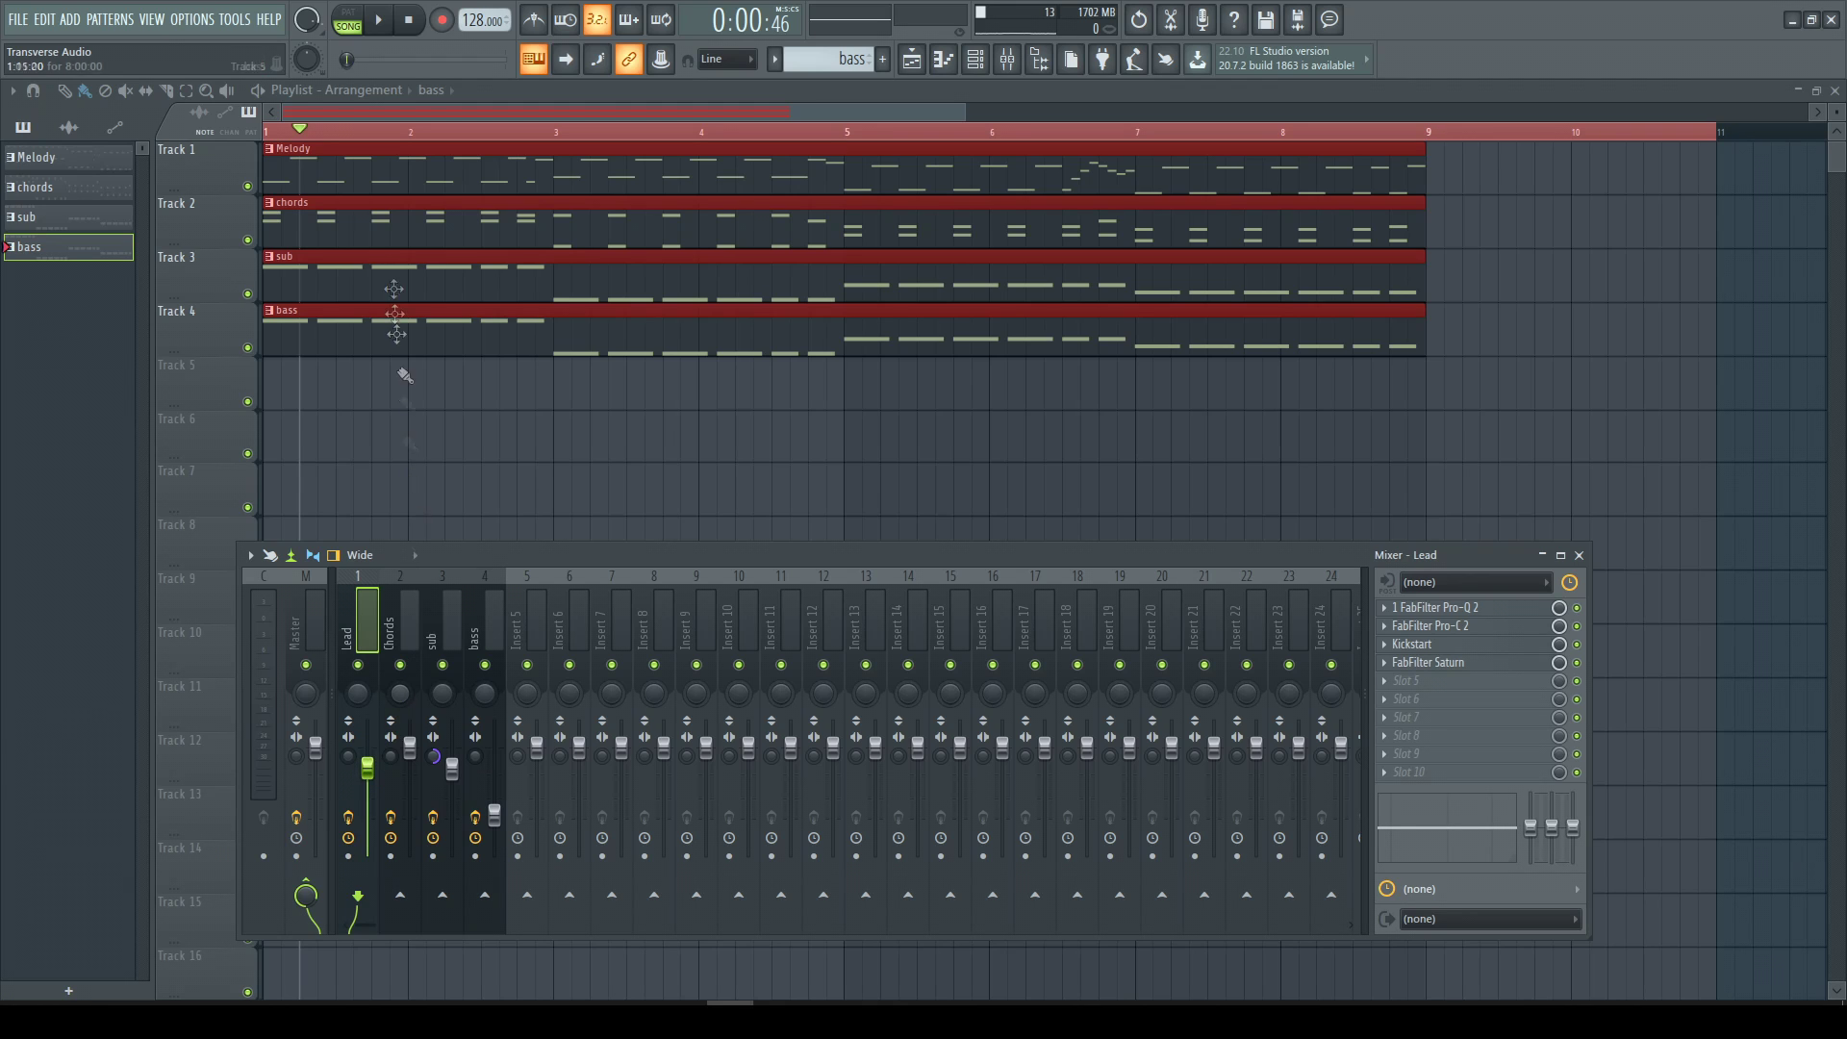
click(271, 125)
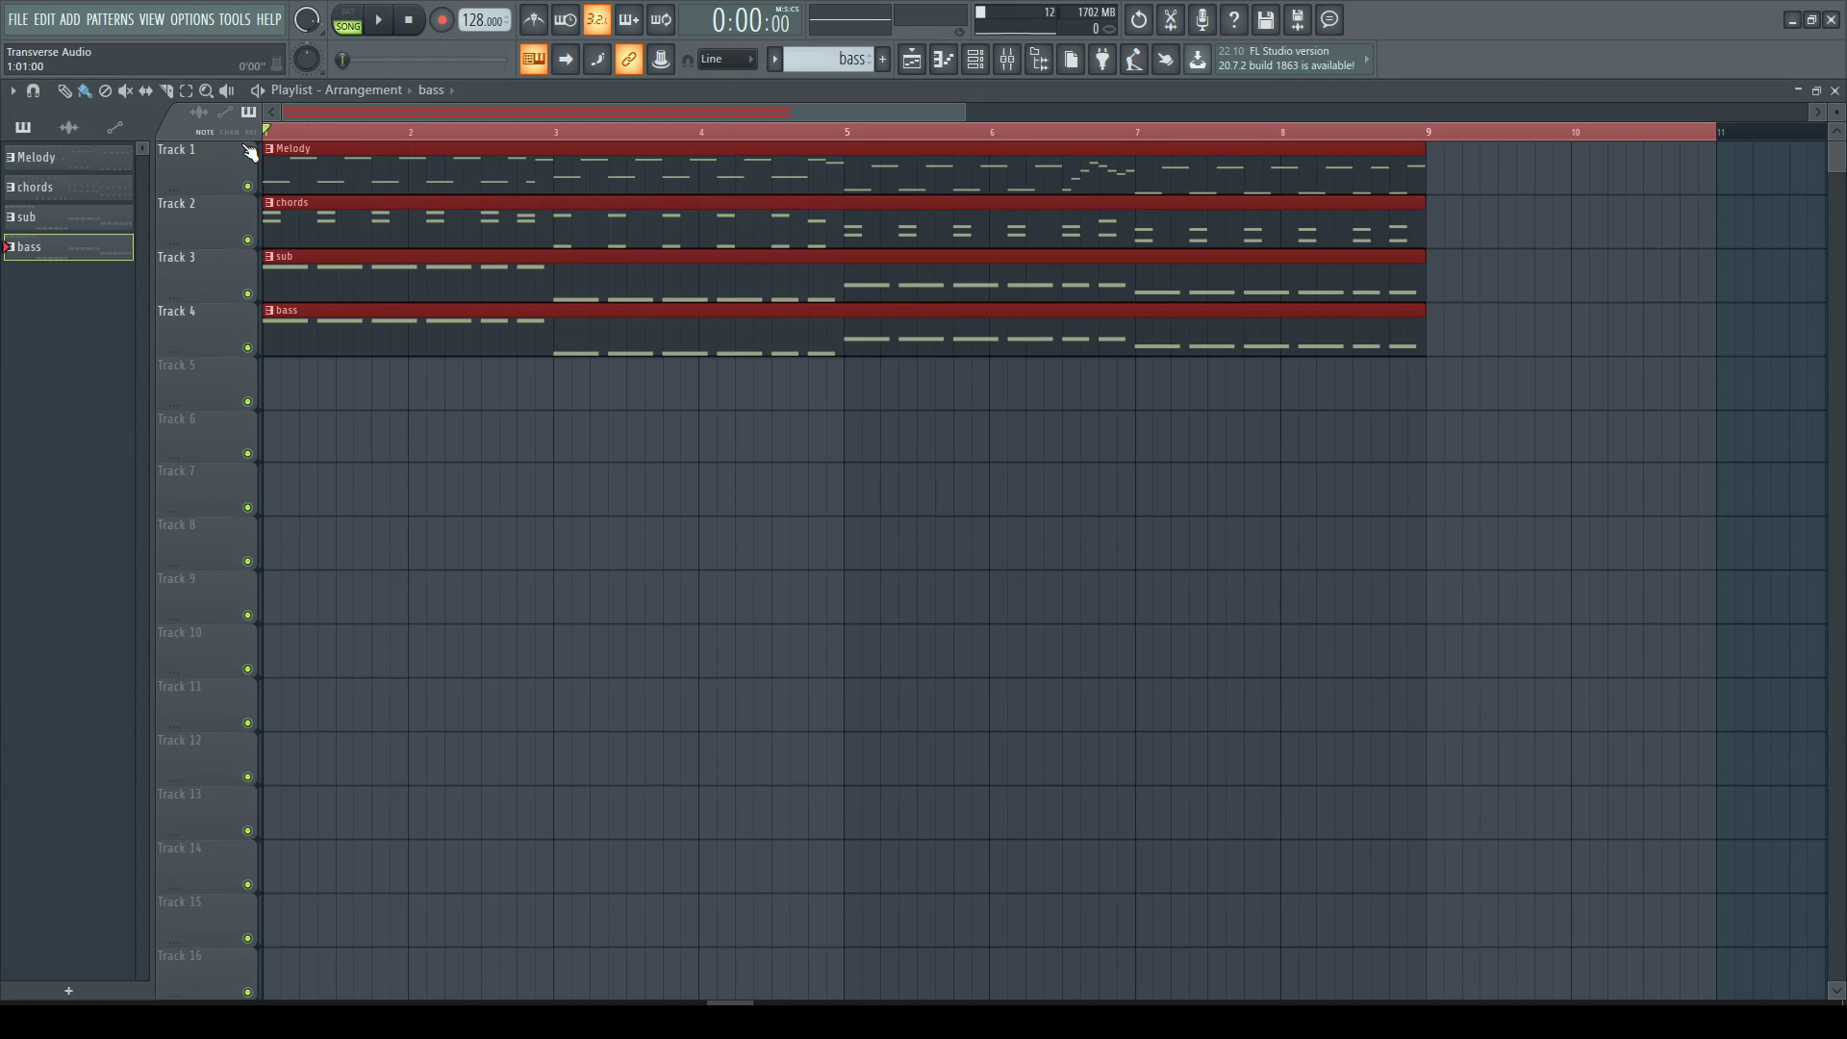
click(1024, 50)
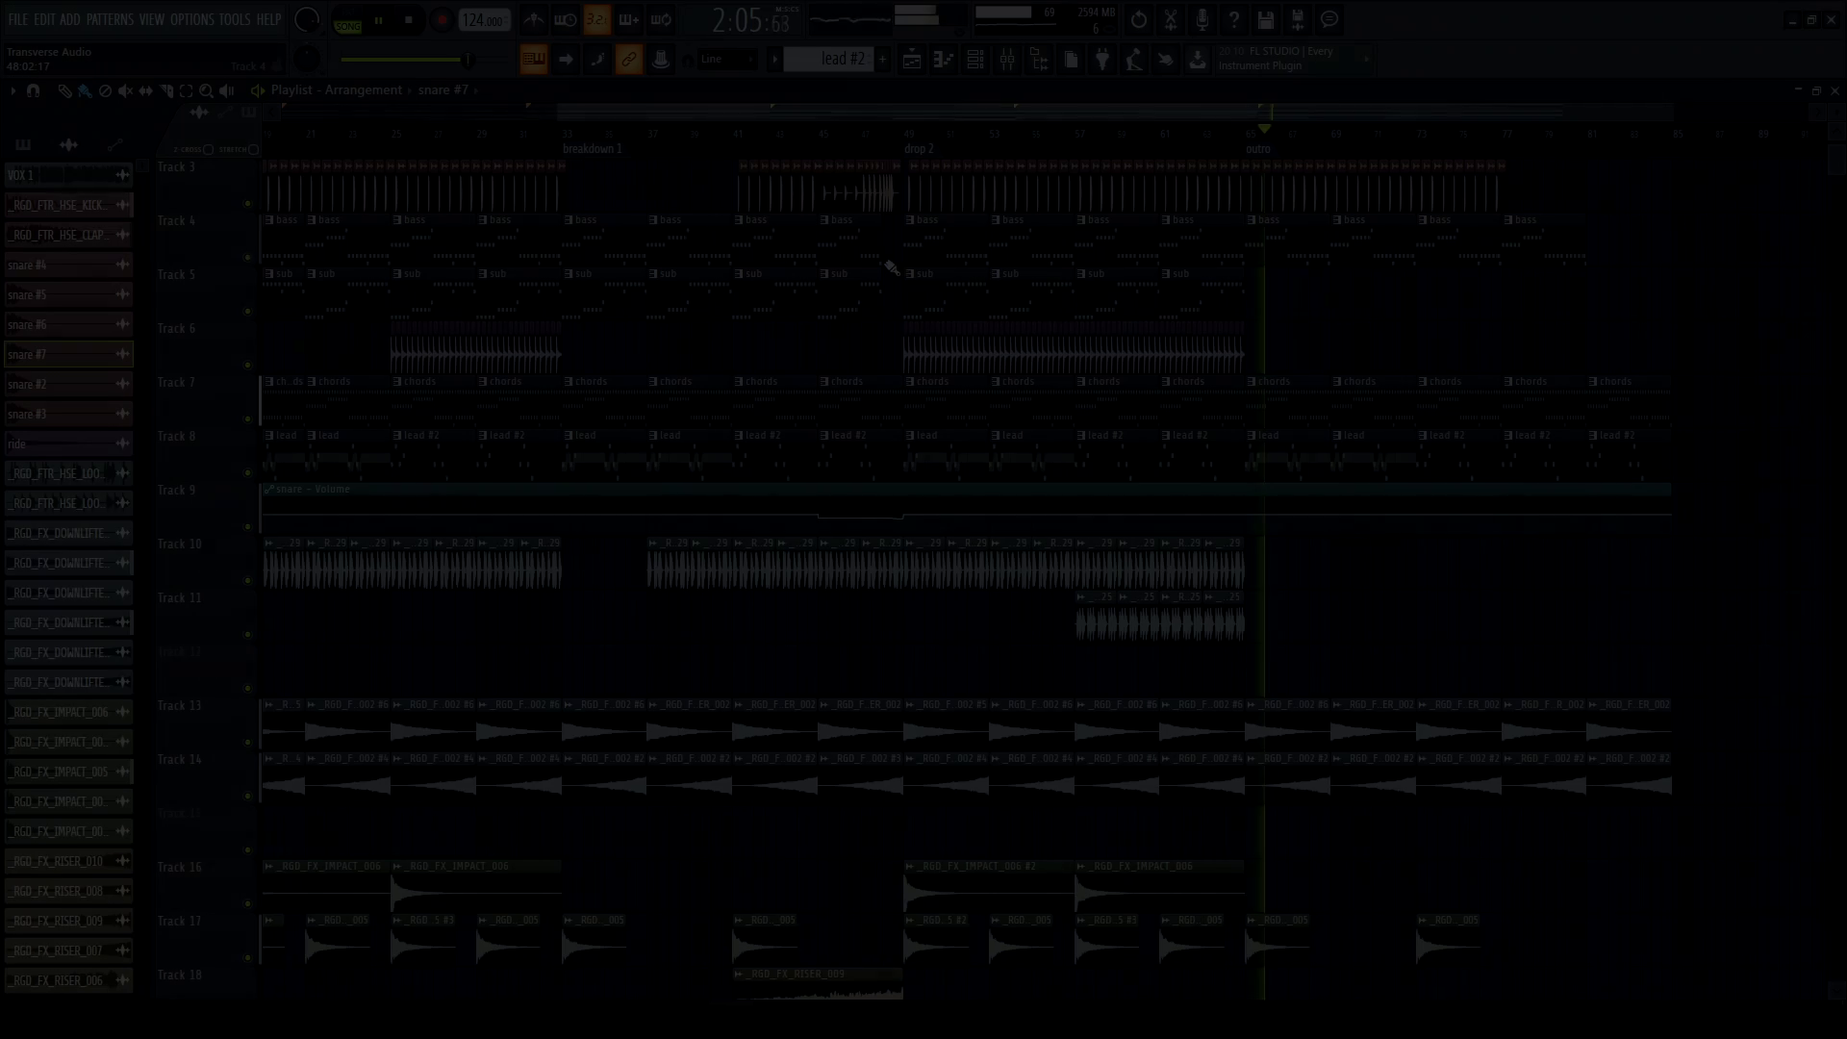
scroll(1282, 561, up, 3)
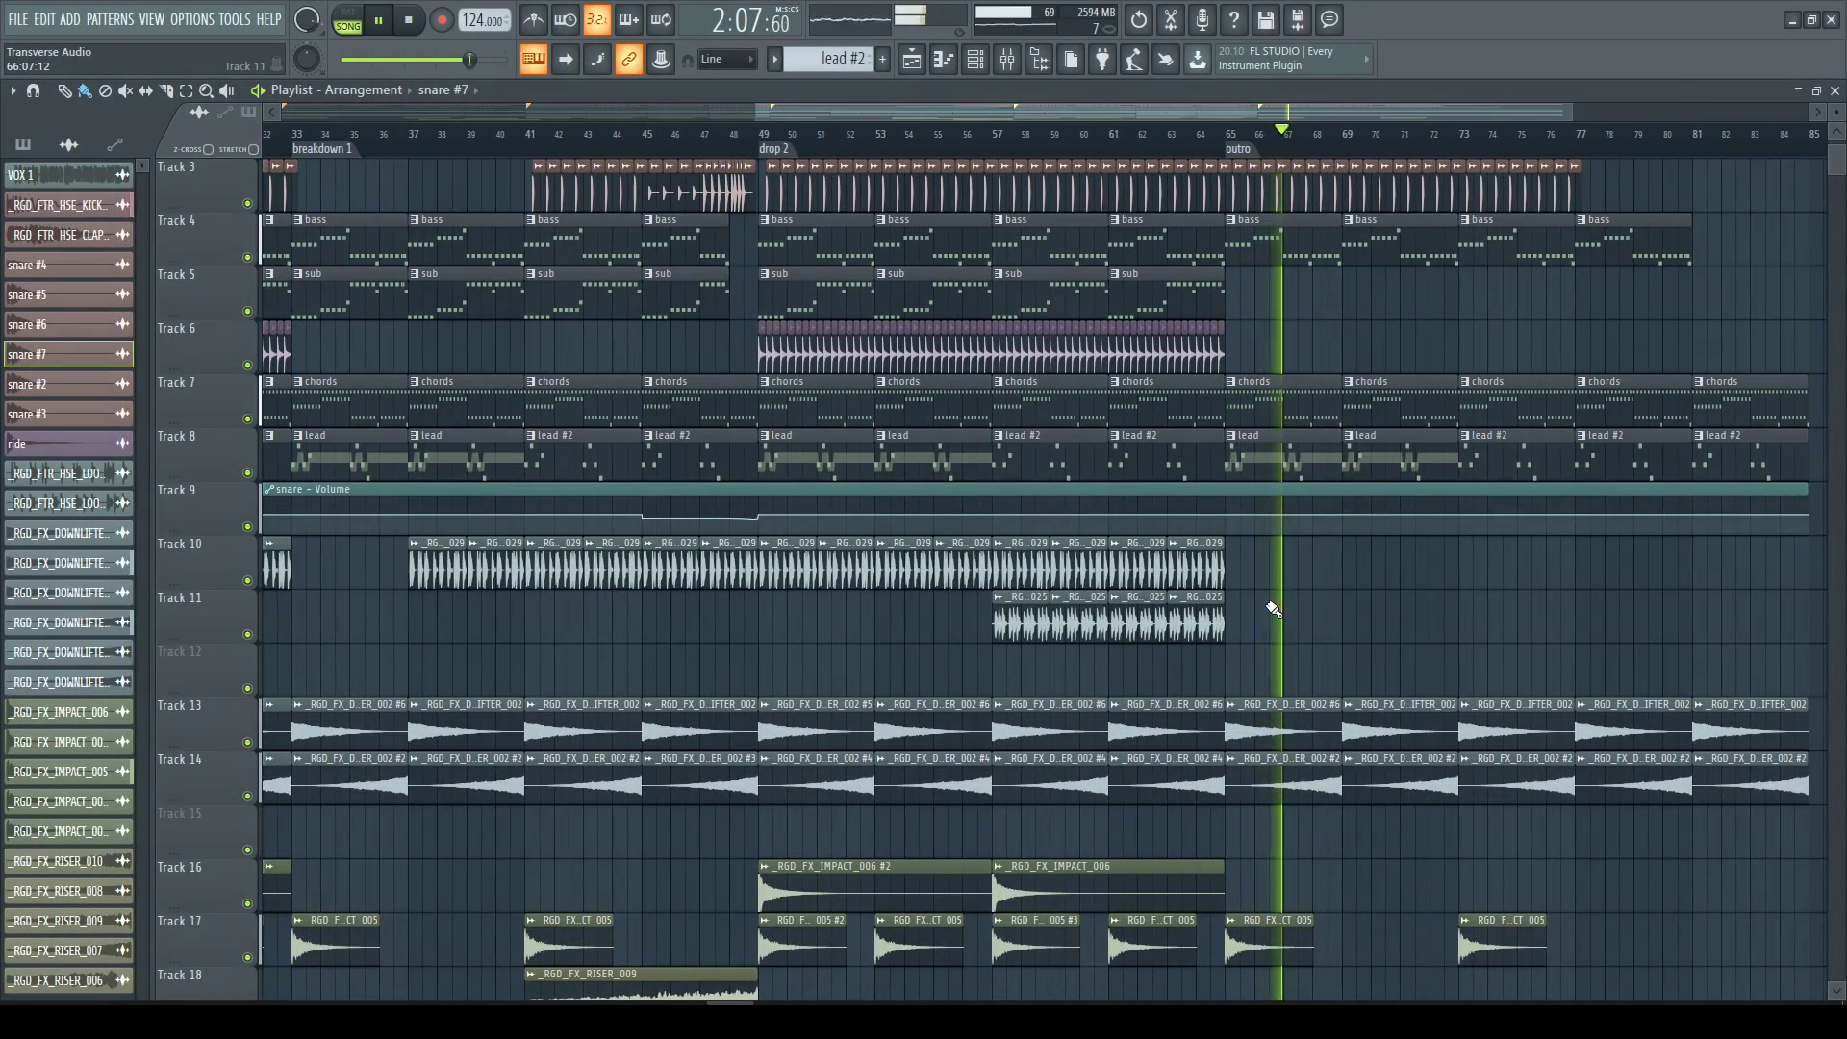
drag(1099, 120, 1128, 120)
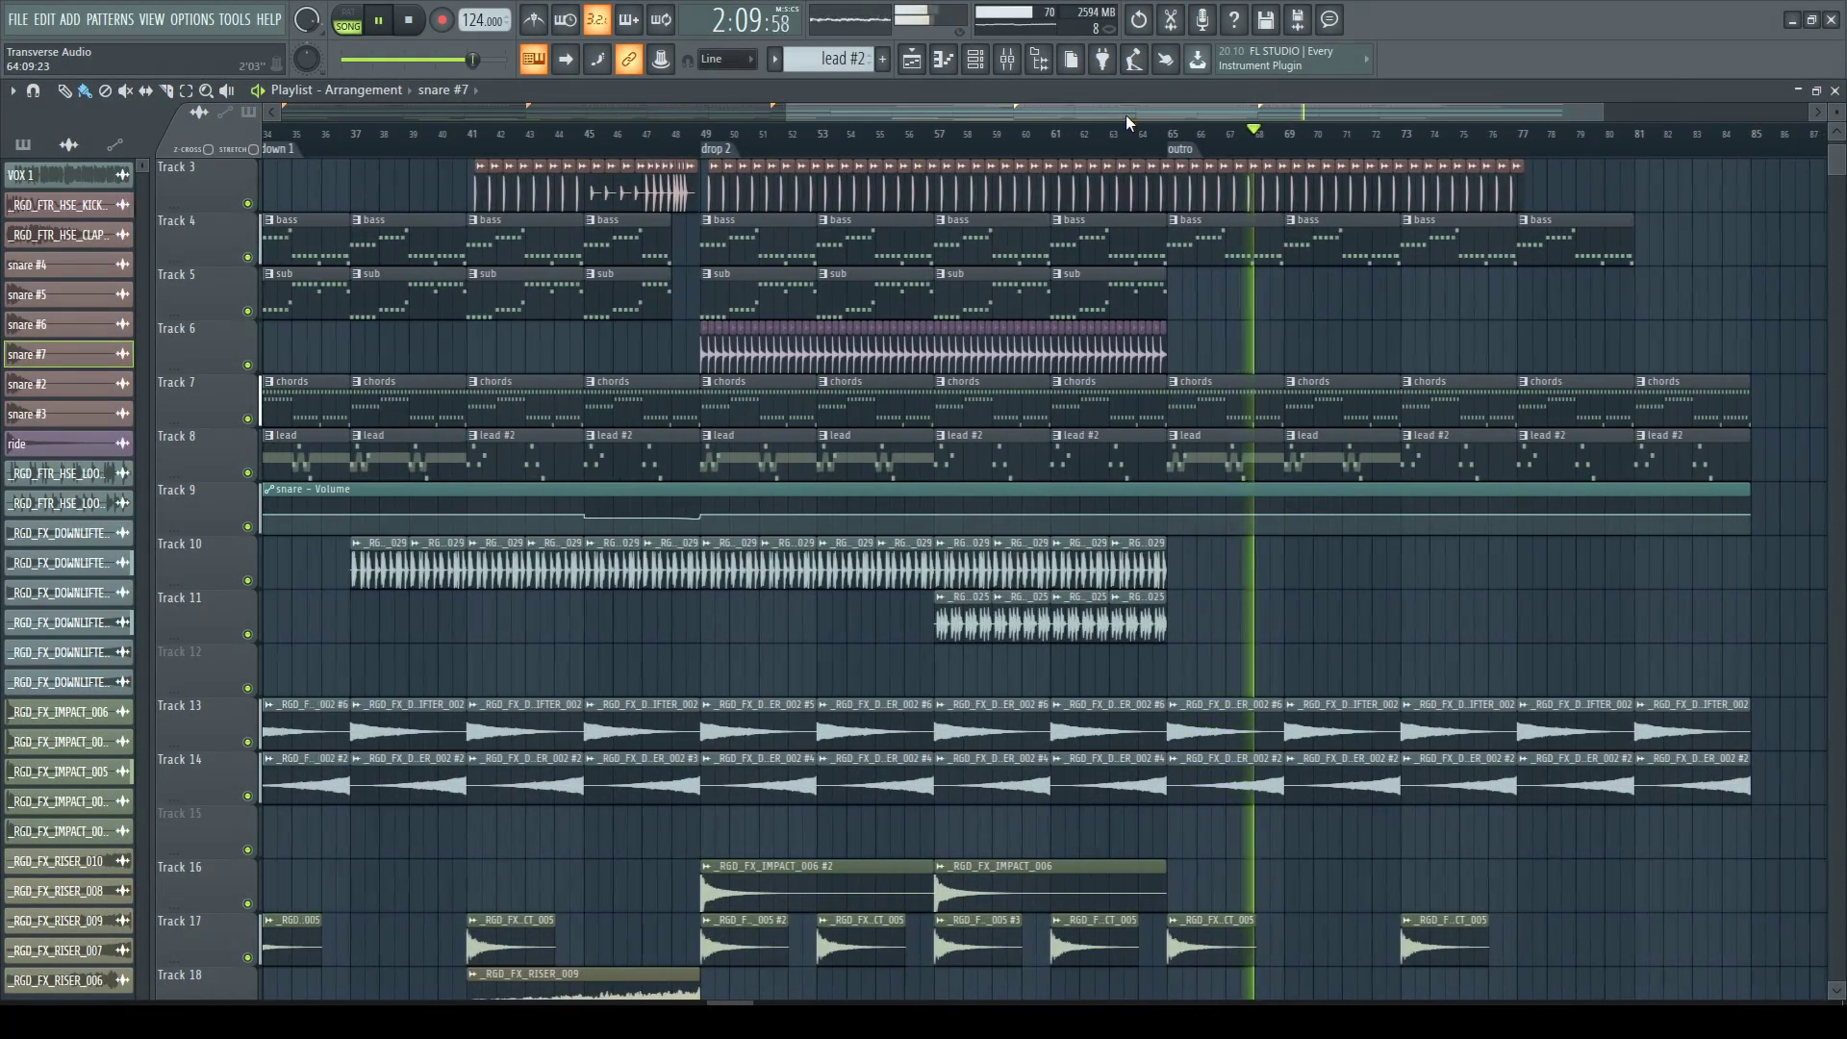
scroll(1111, 219, up, 1)
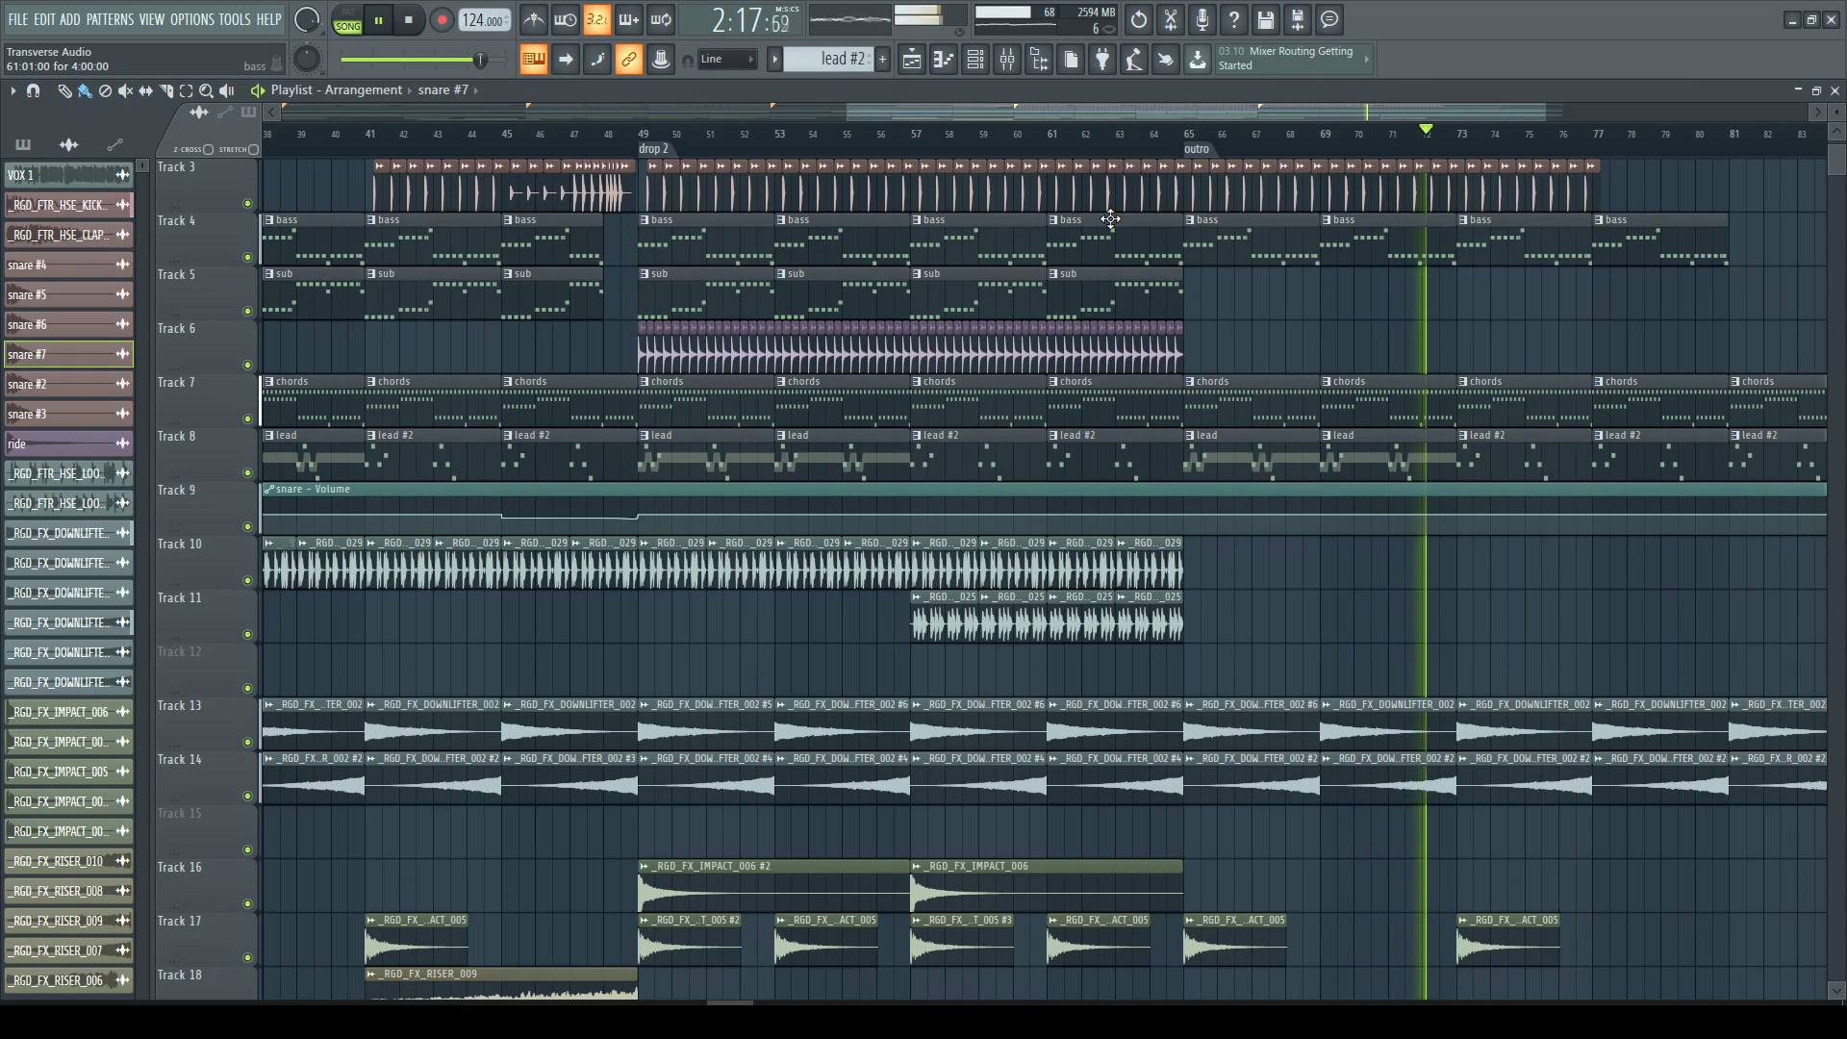
mouse_move(1106, 113)
mouse_down()
mouse_move(1123, 120)
mouse_move(1108, 112)
mouse_up()
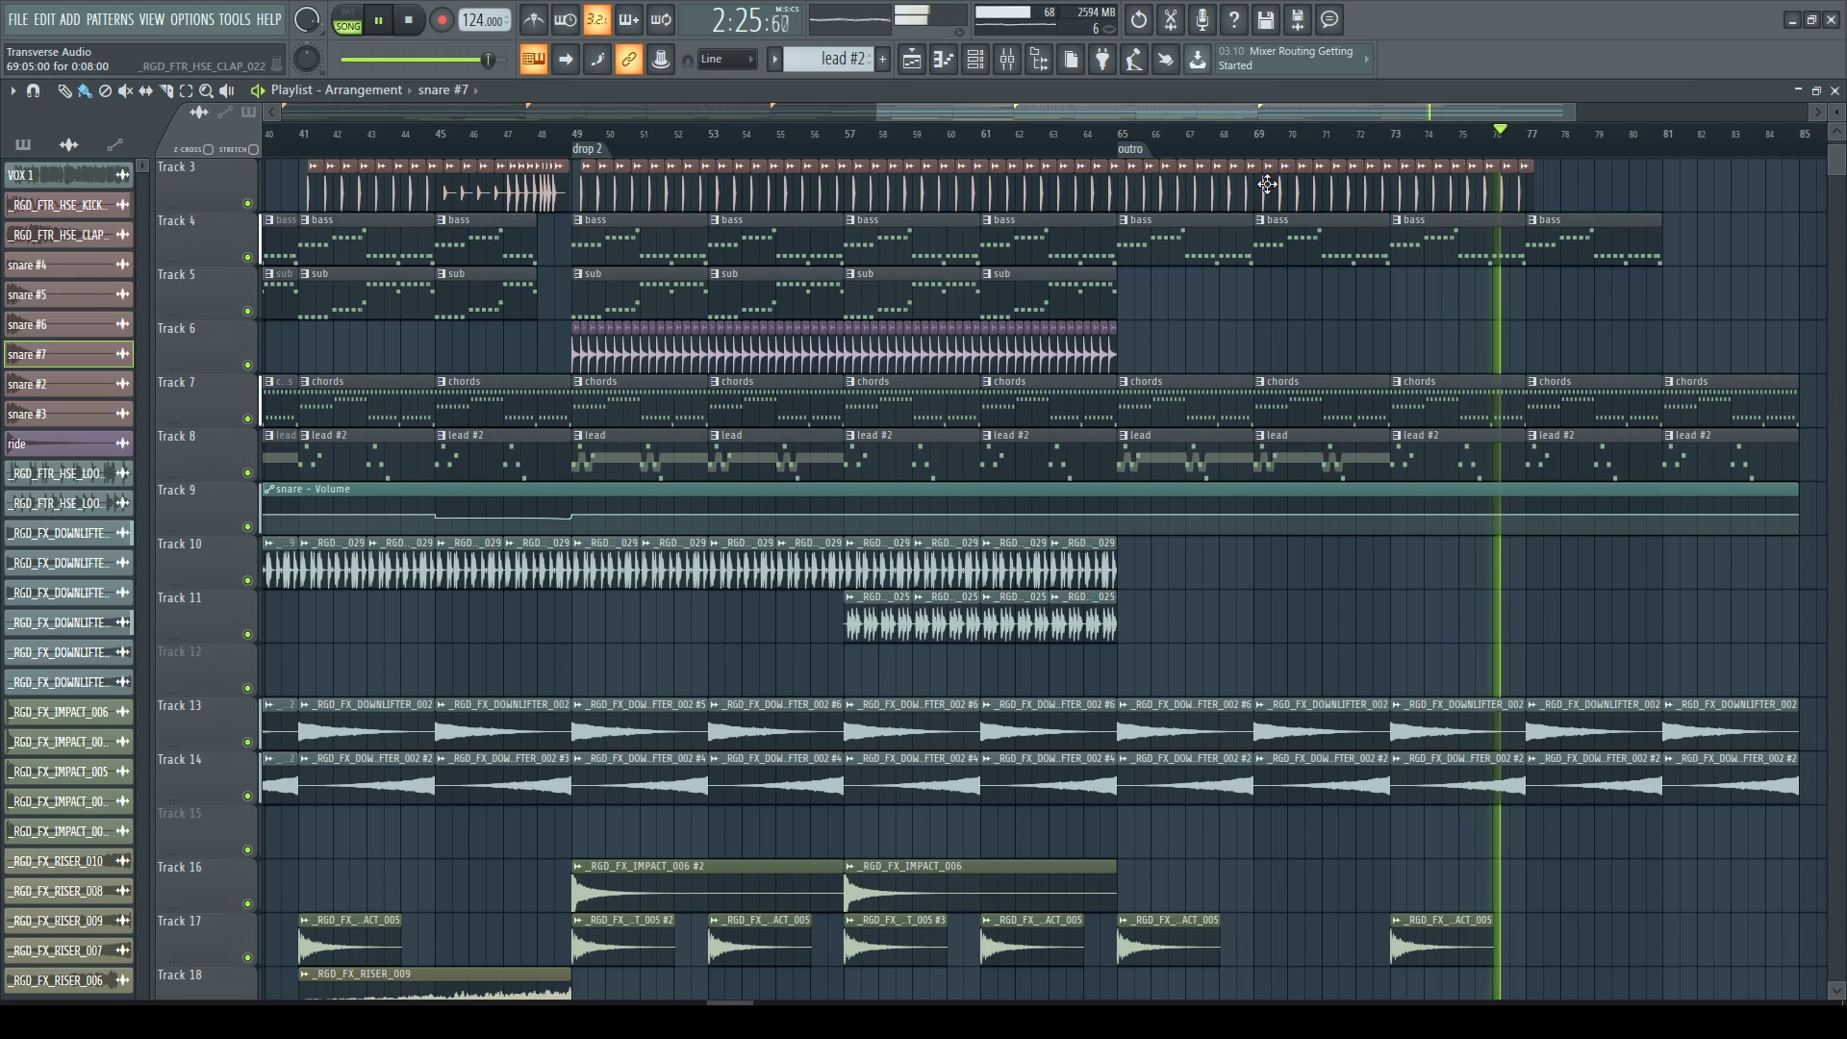
scroll(1267, 184, down, 3)
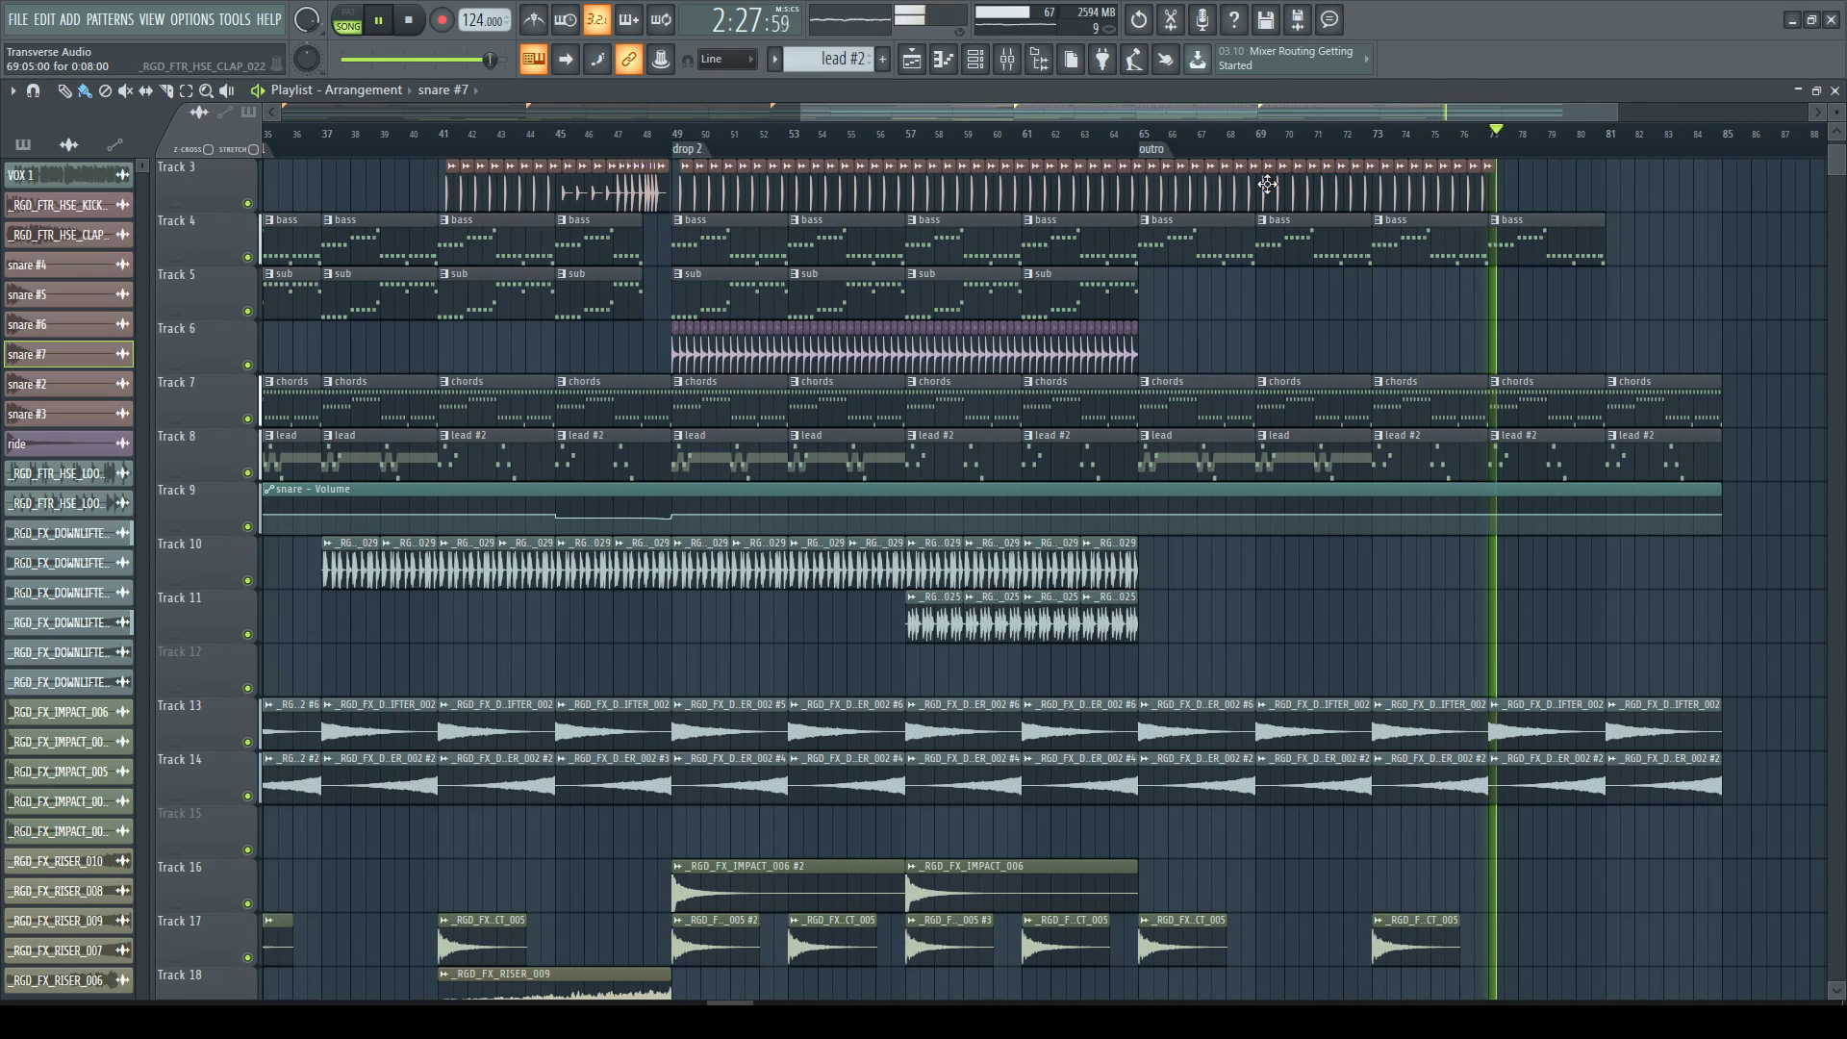